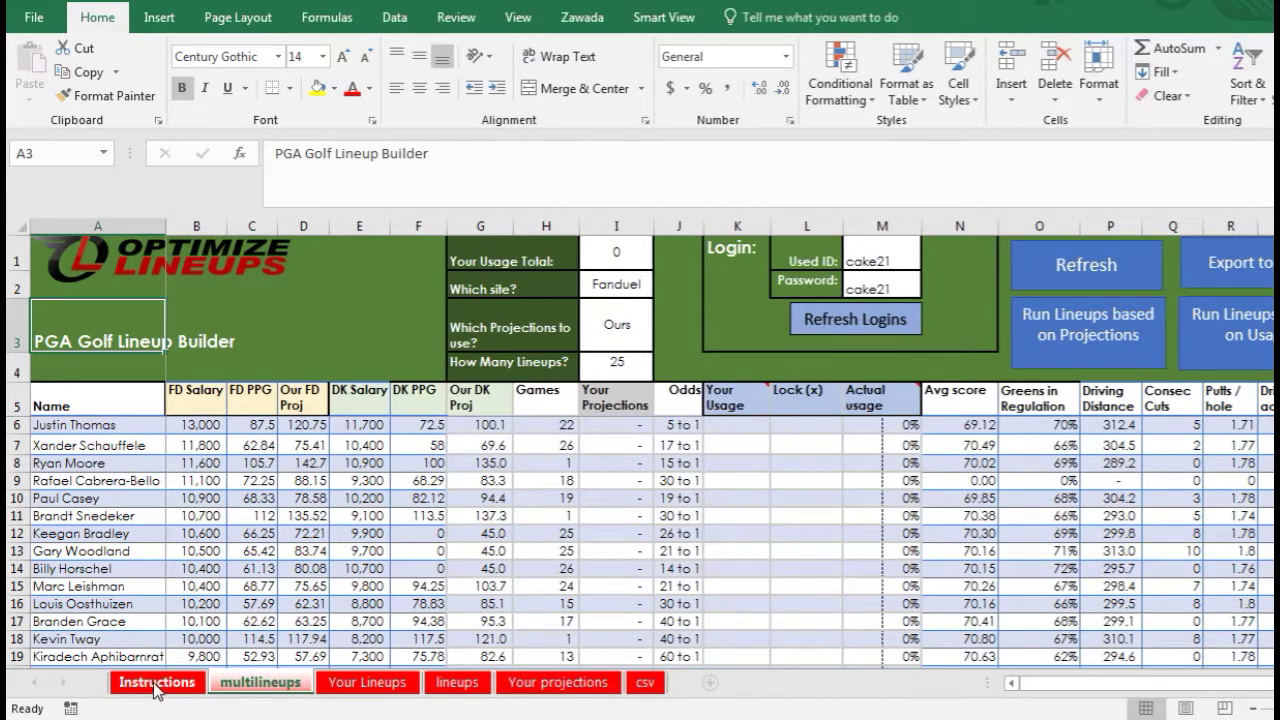
# Review a line on the Instructions sheet, then return to the multilineups sheet.
pyautogui.click(157, 682)
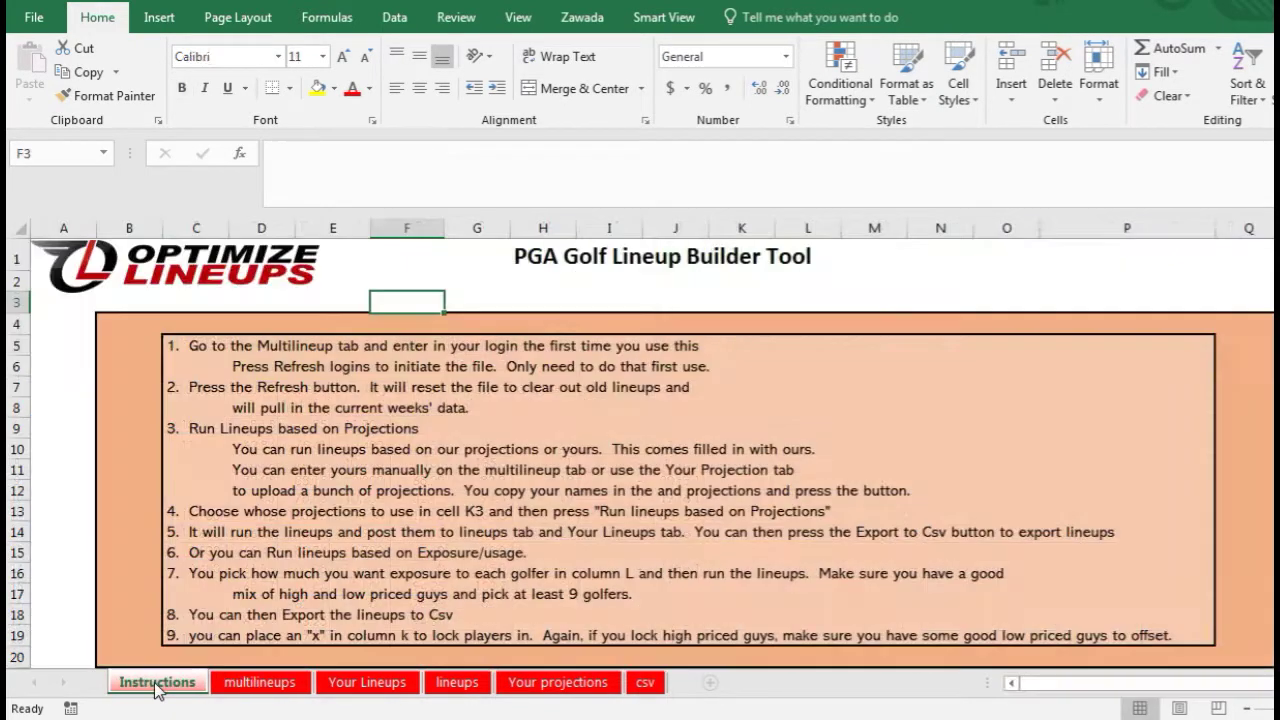
pyautogui.click(353, 466)
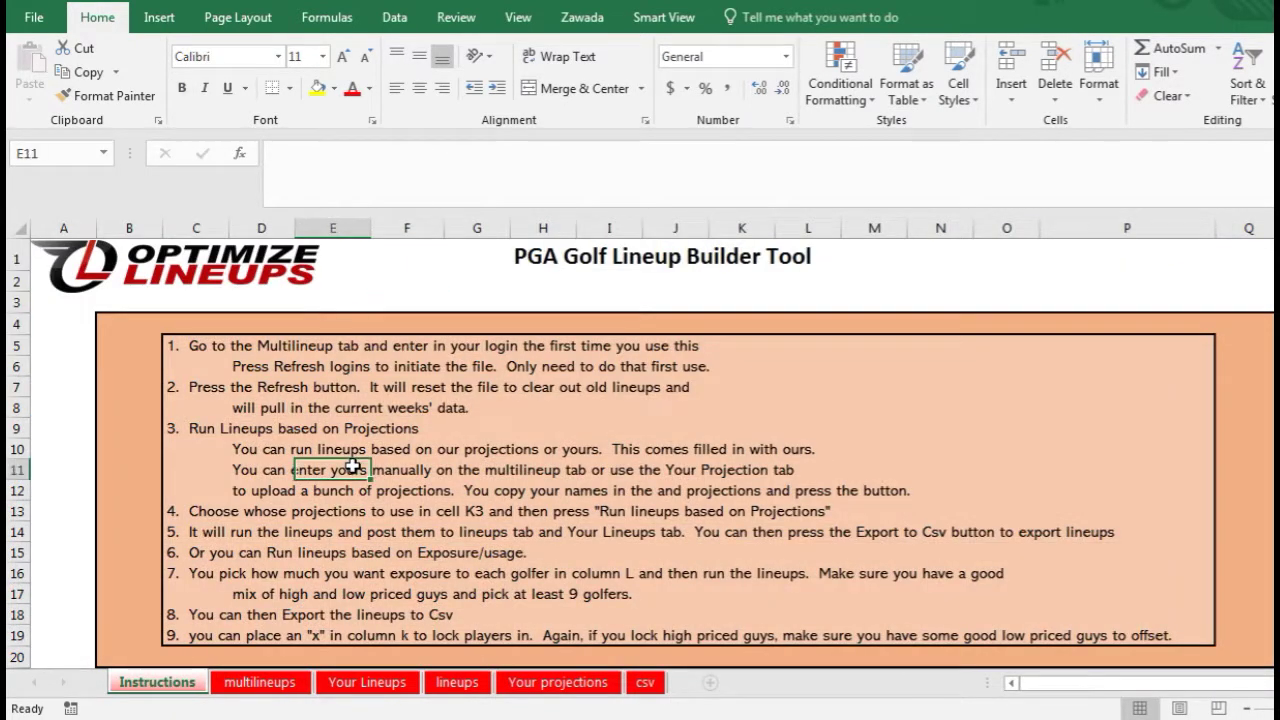
pyautogui.click(262, 683)
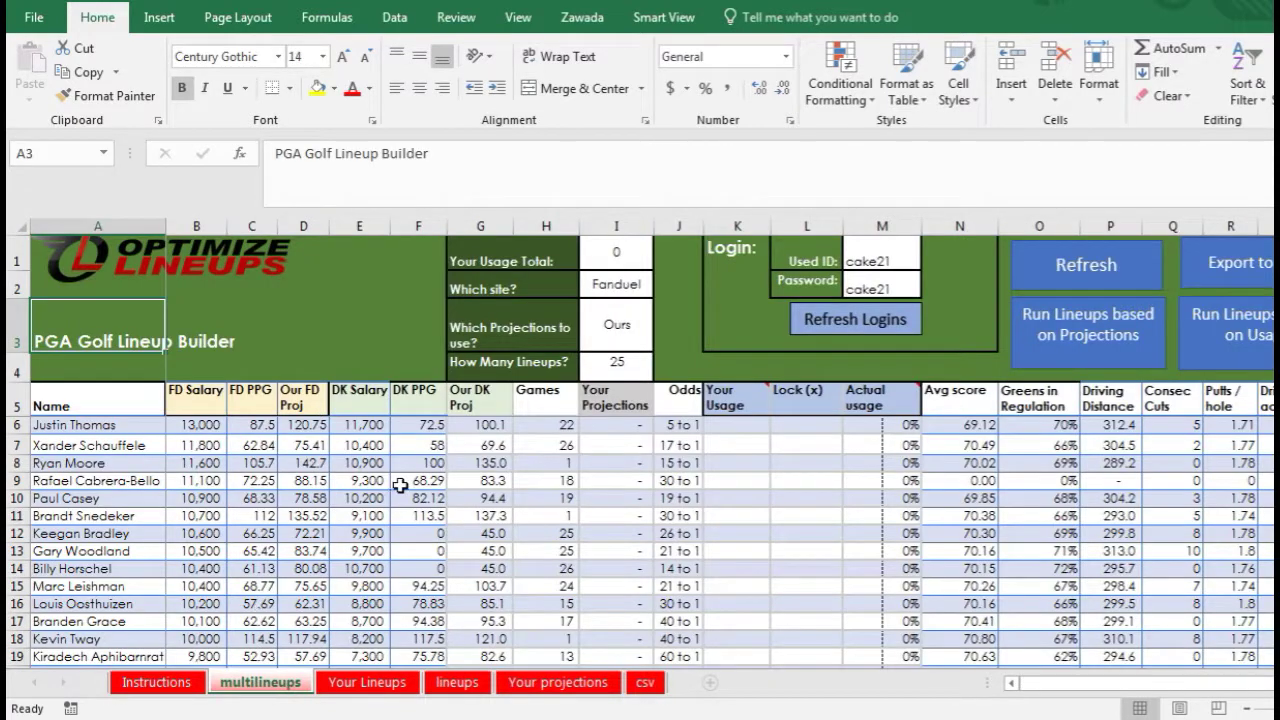
pyautogui.click(418, 480)
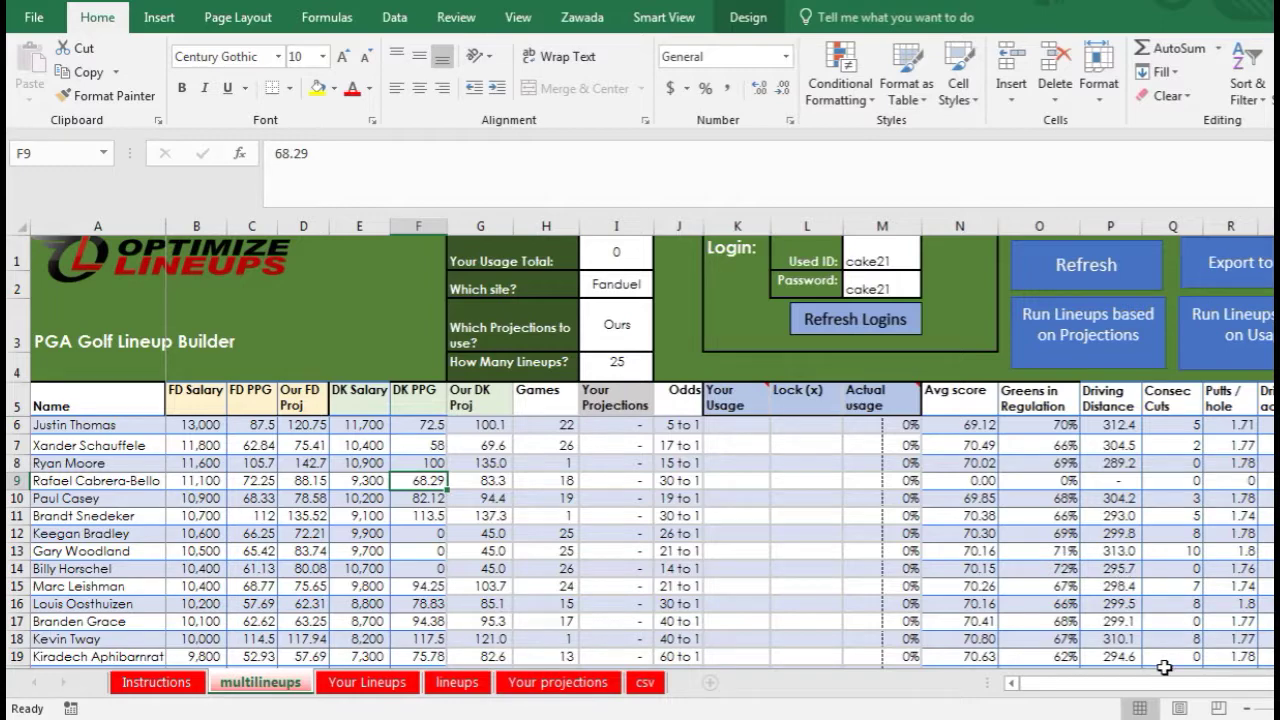
pyautogui.moveTo(1171, 688); pyautogui.dragTo(1100, 684)
# Point out the User ID and password login cells on the multilineups sheet.
pyautogui.click(872, 257)
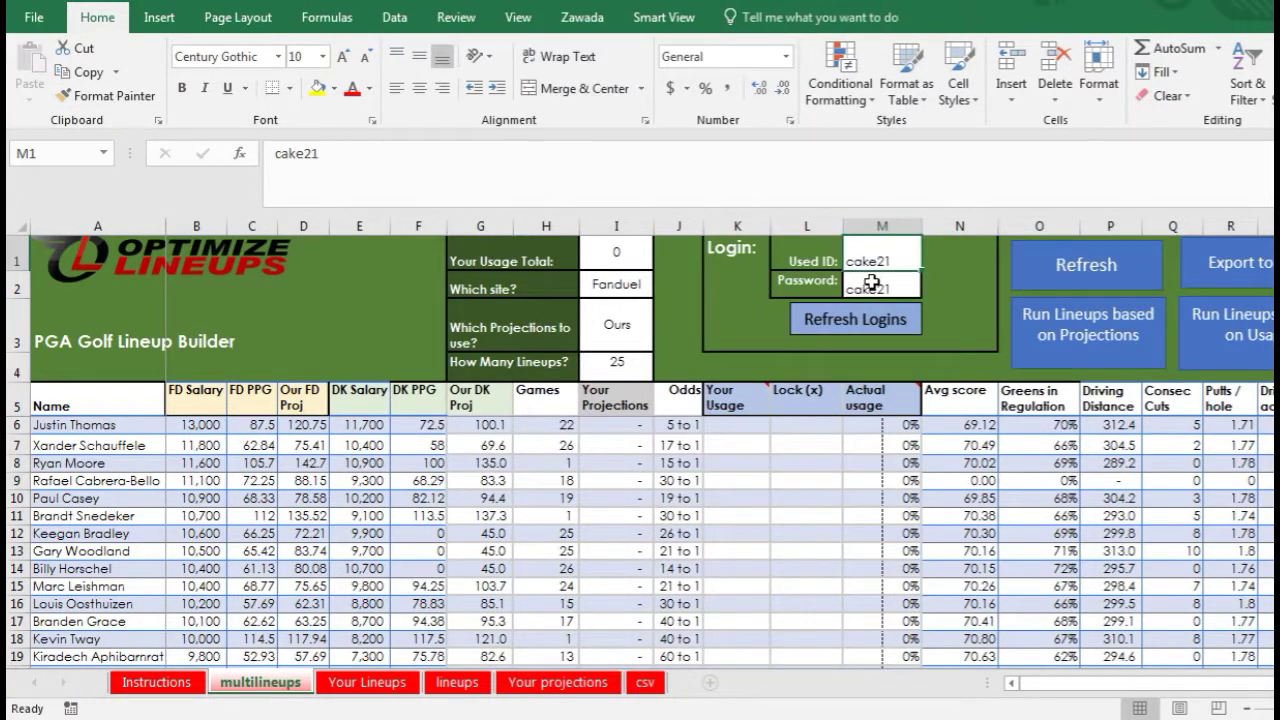
pyautogui.click(872, 285)
pyautogui.click(861, 256)
pyautogui.click(863, 281)
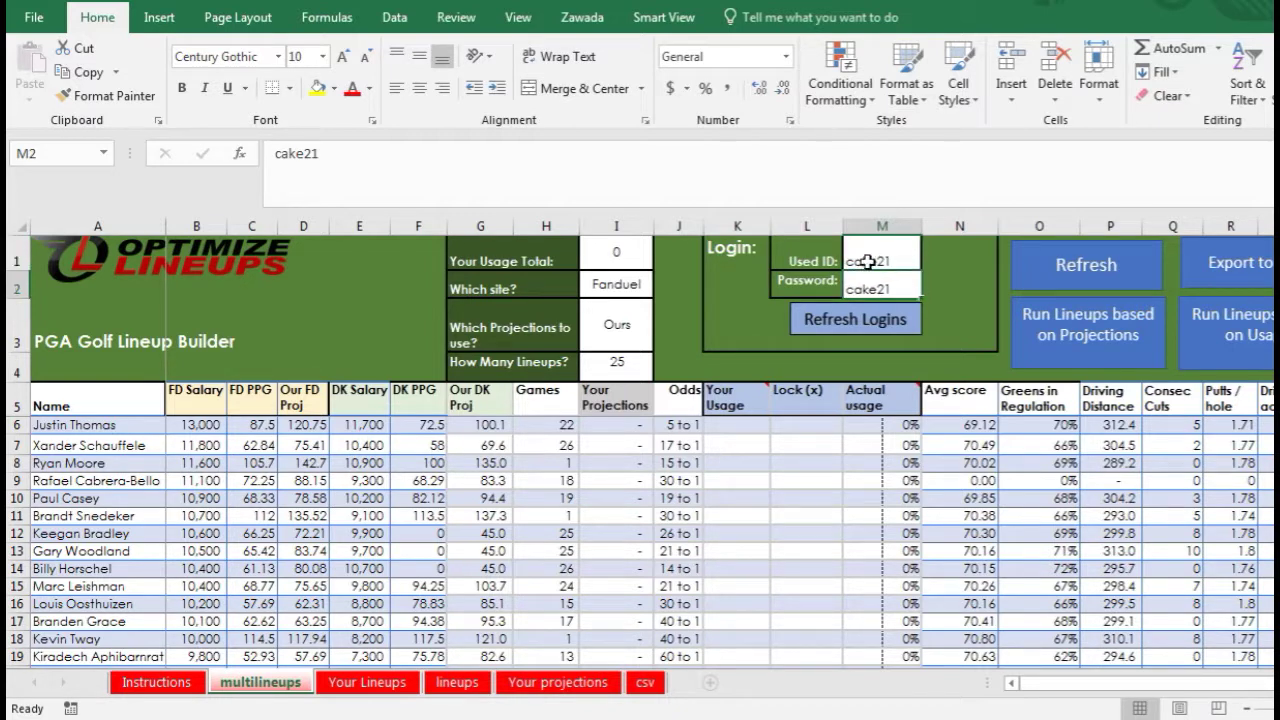
pyautogui.click(869, 262)
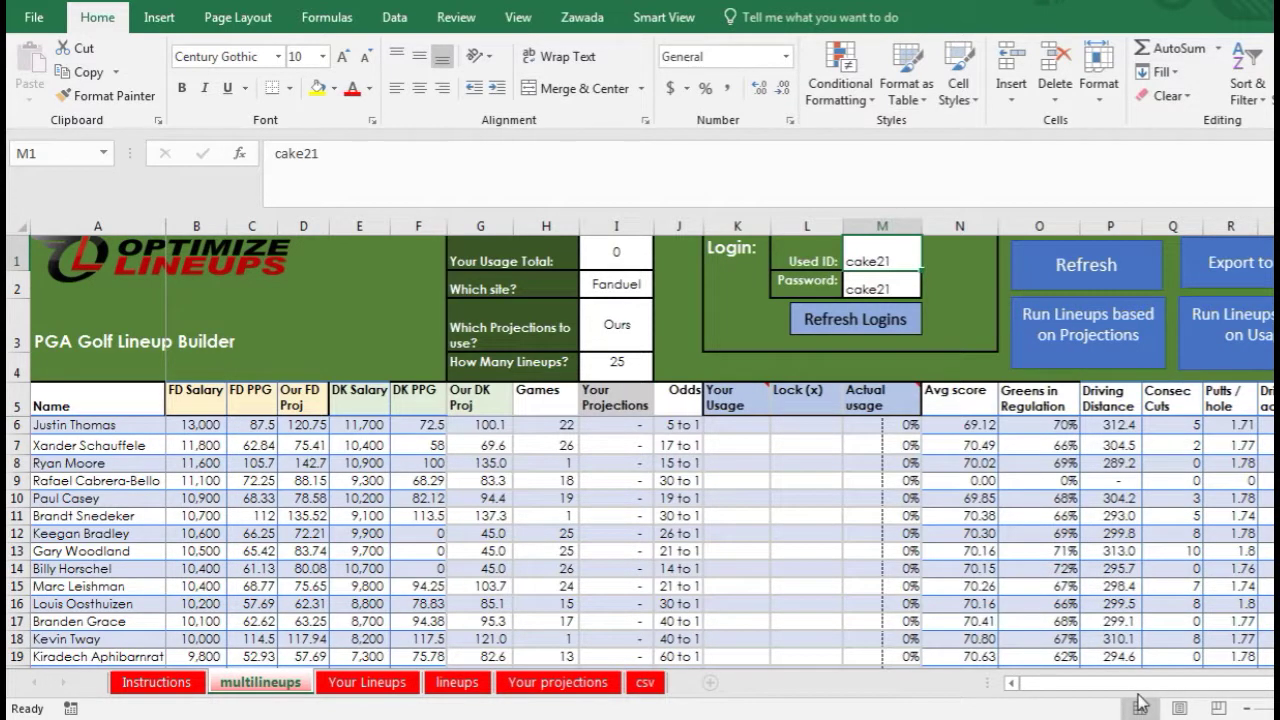
pyautogui.hscroll(2, 1150, 688)
pyautogui.hscroll(-2, 1150, 688)
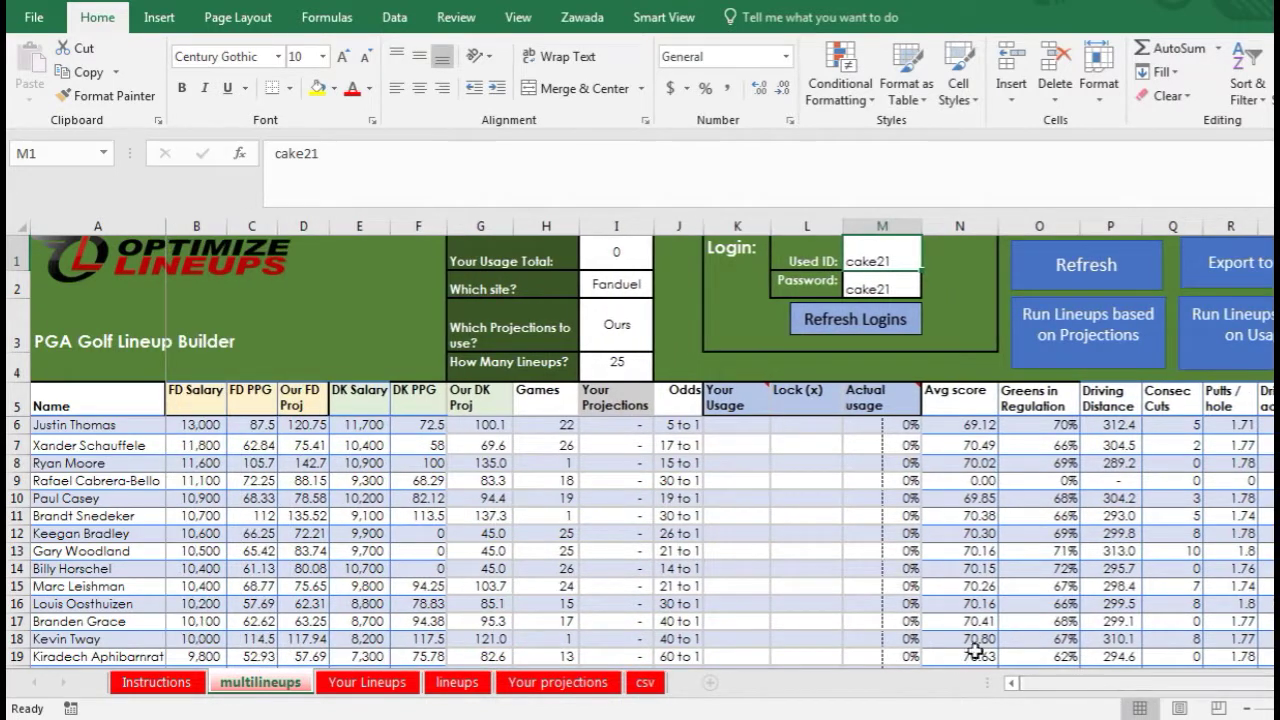
# Check the site and projection dropdowns, keeping Fanduel in I2 and Ours in I3.
pyautogui.click(363, 428)
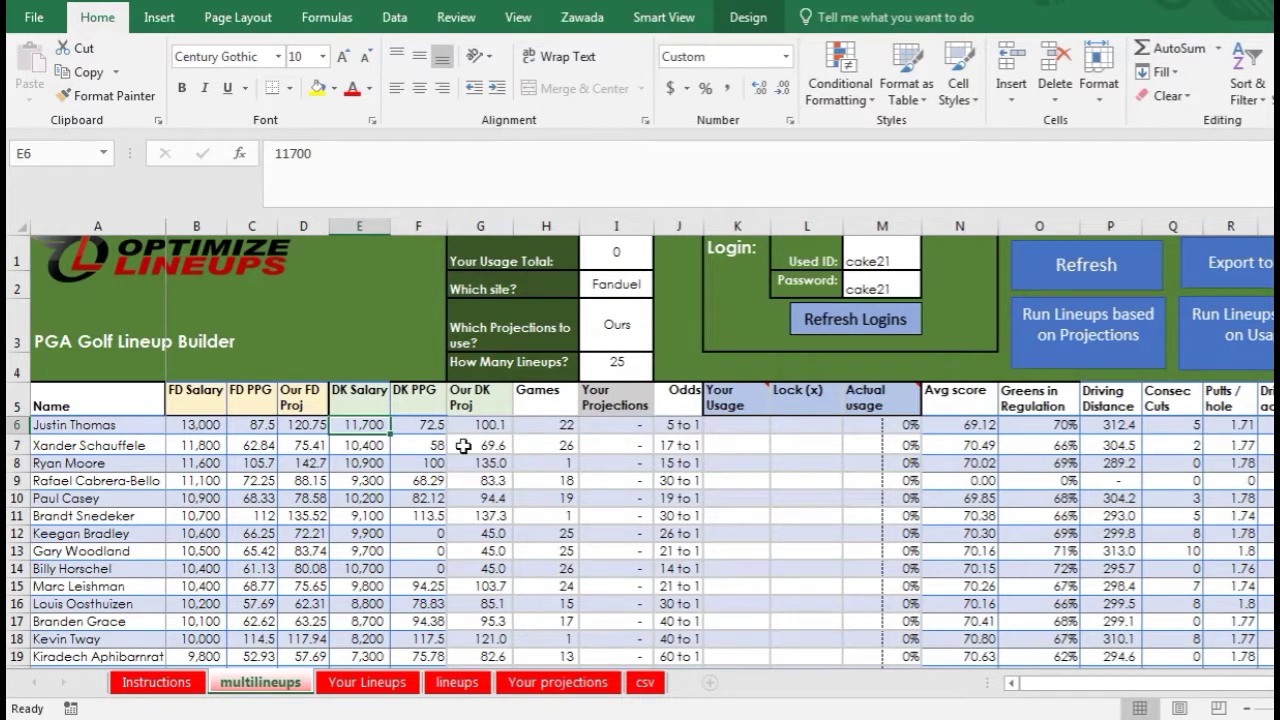
pyautogui.click(616, 286)
pyautogui.click(661, 289)
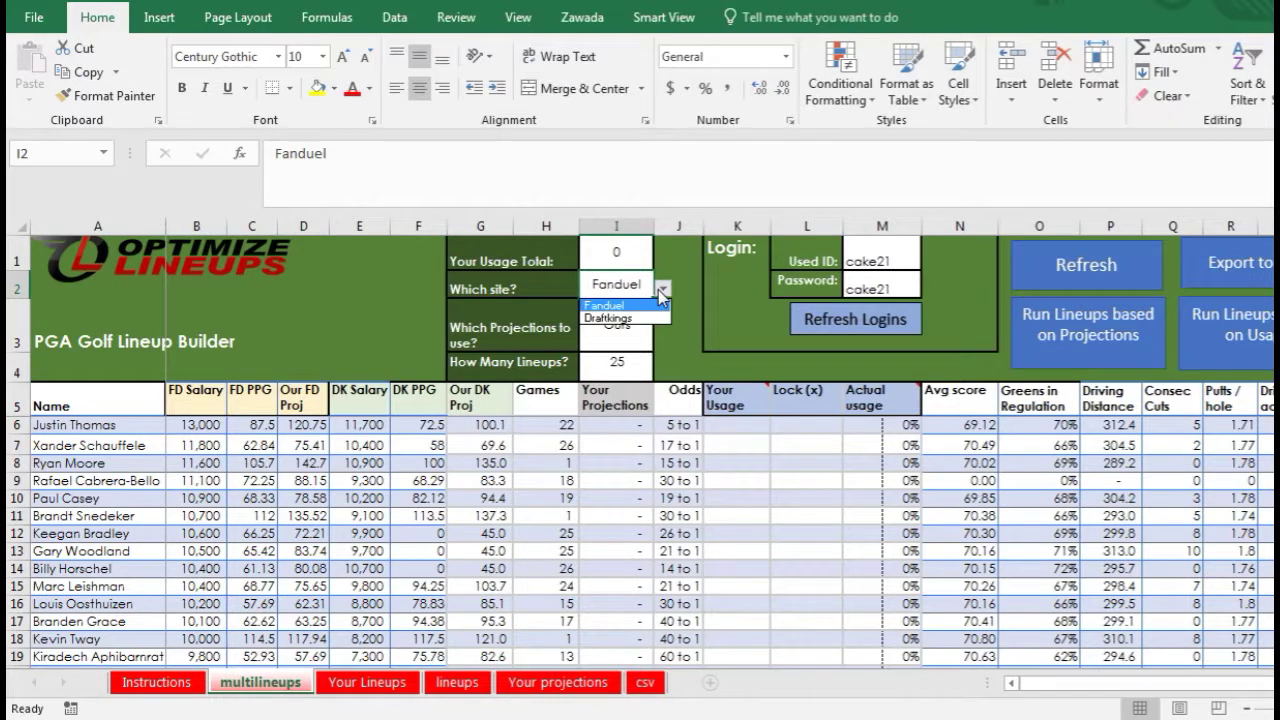
pyautogui.click(661, 289)
pyautogui.click(539, 342)
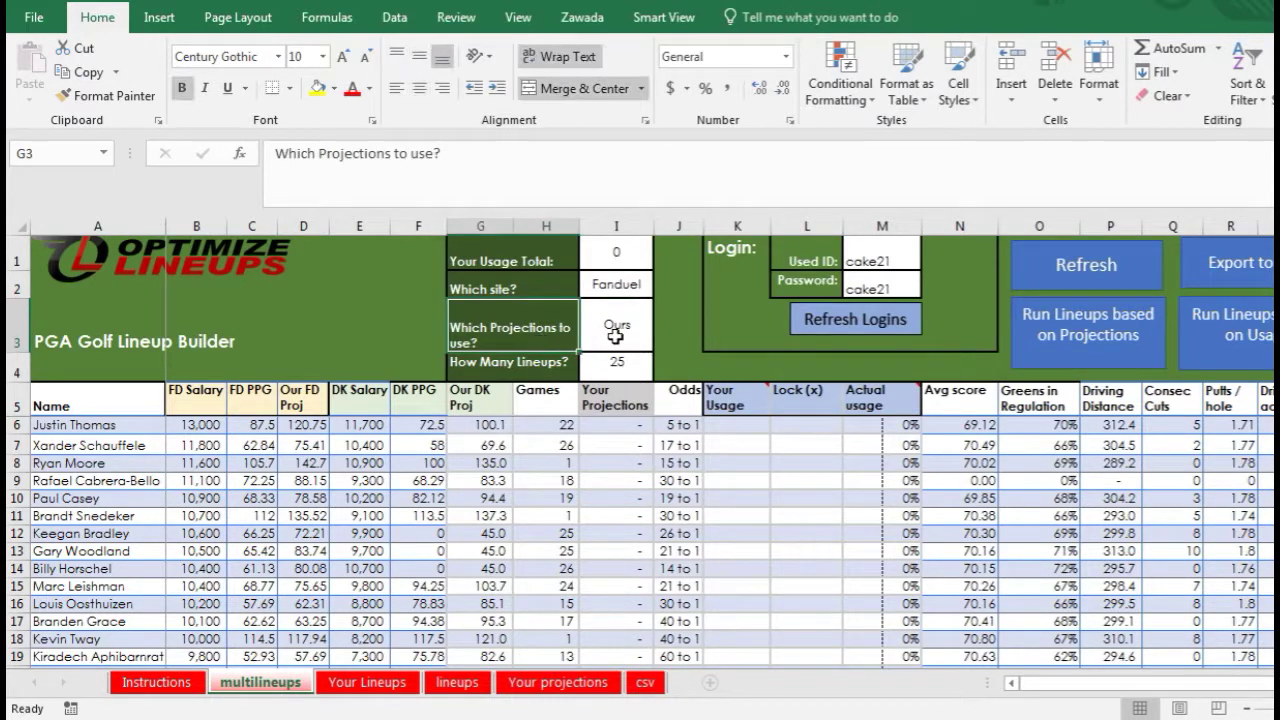
pyautogui.click(614, 336)
pyautogui.click(661, 342)
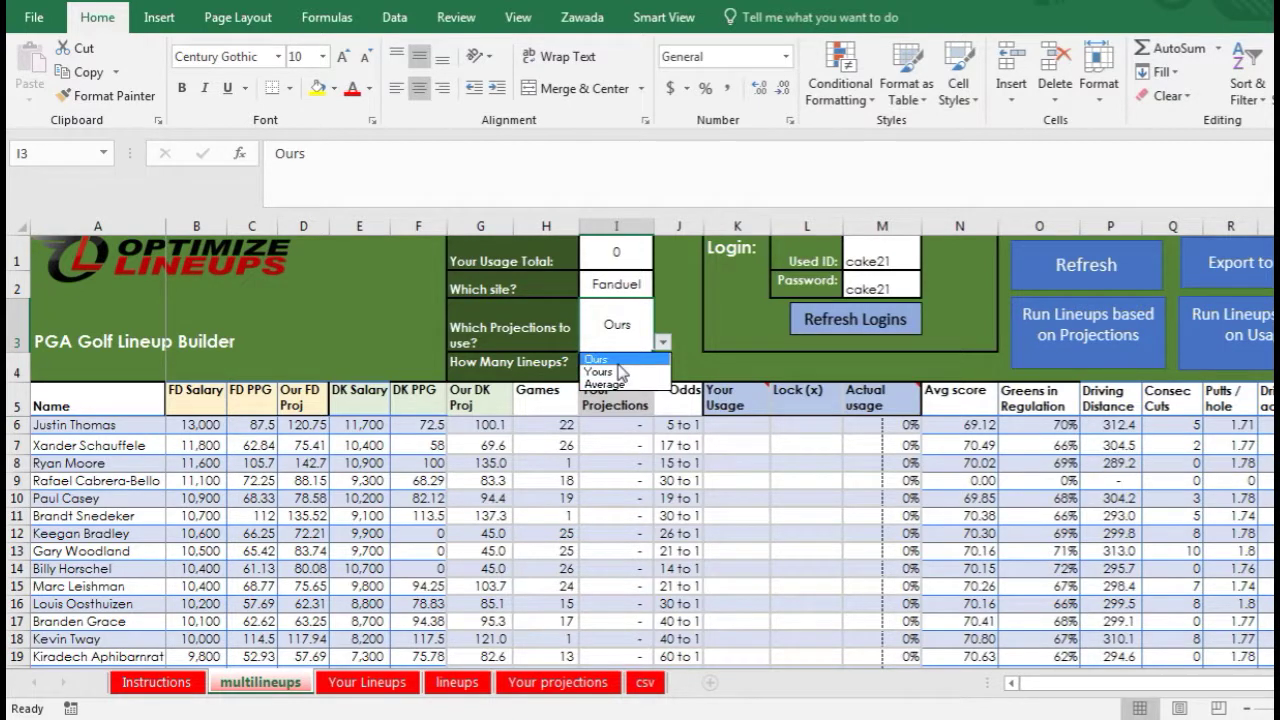
pyautogui.click(618, 362)
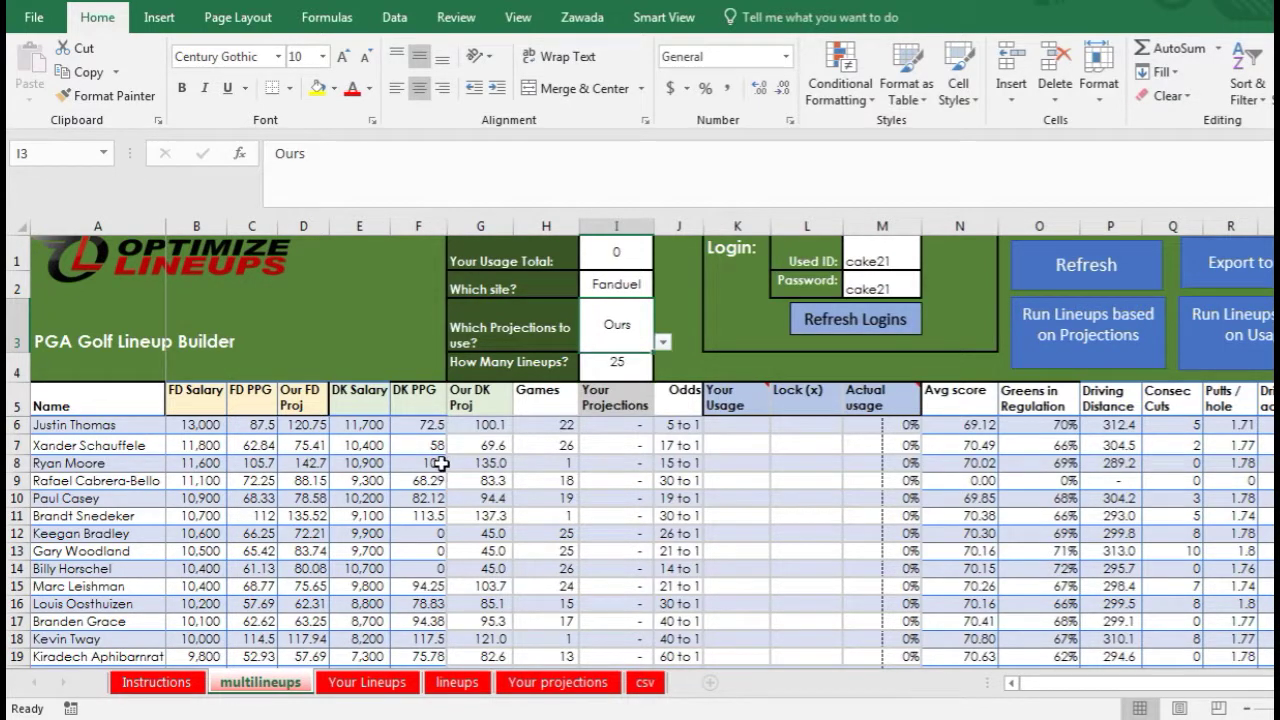
# Overwrite the first Our DK Proj value in G6 with 90.
pyautogui.click(320, 447)
pyautogui.click(312, 402)
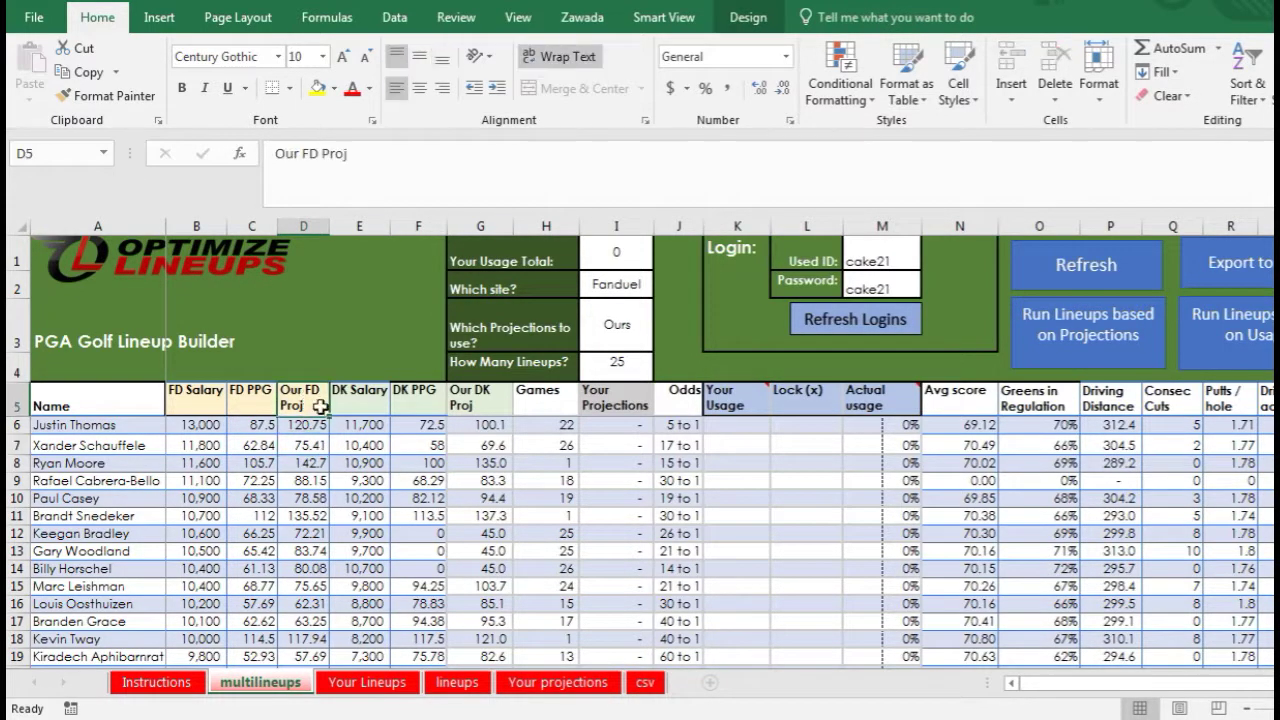
pyautogui.click(482, 406)
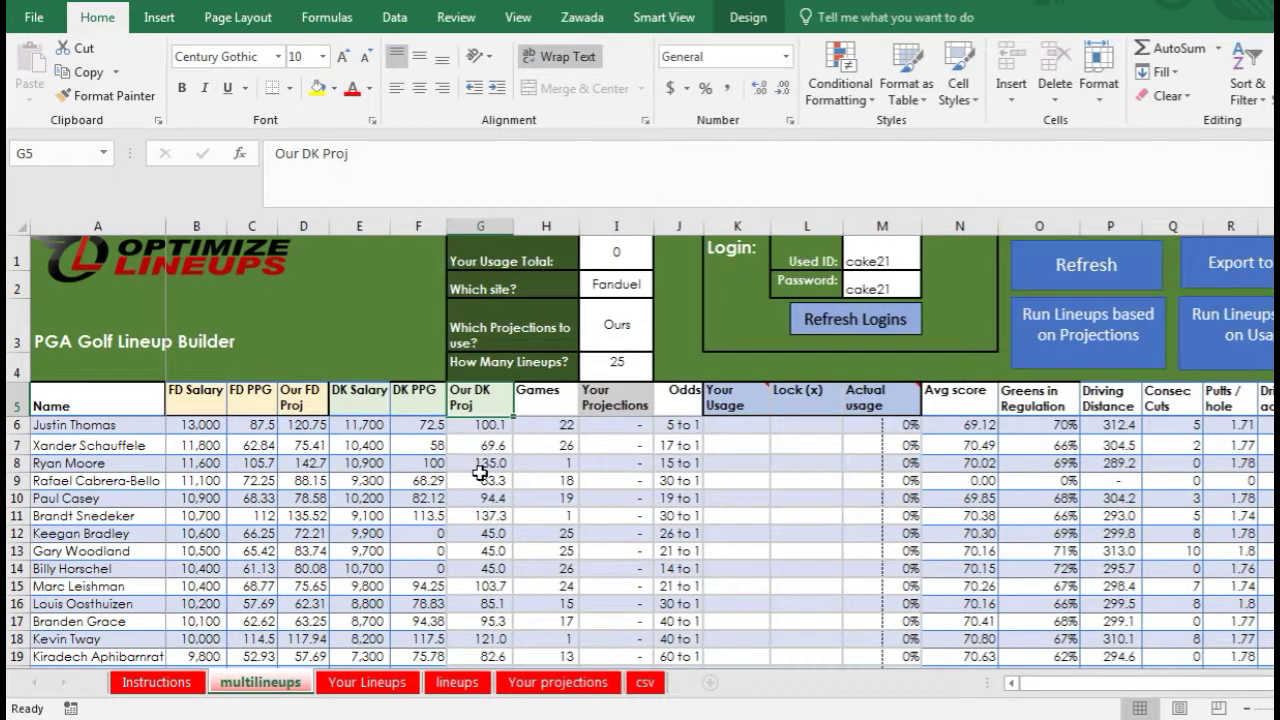
pyautogui.click(485, 427)
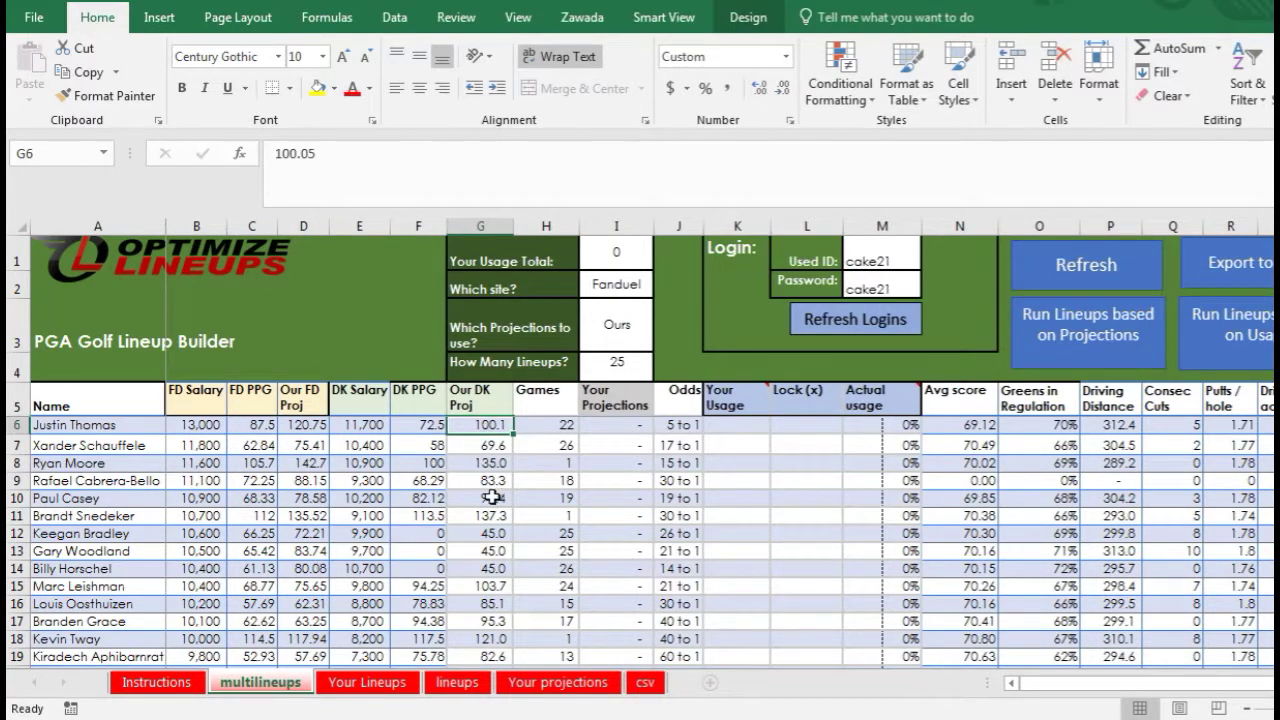
pyautogui.write('9')
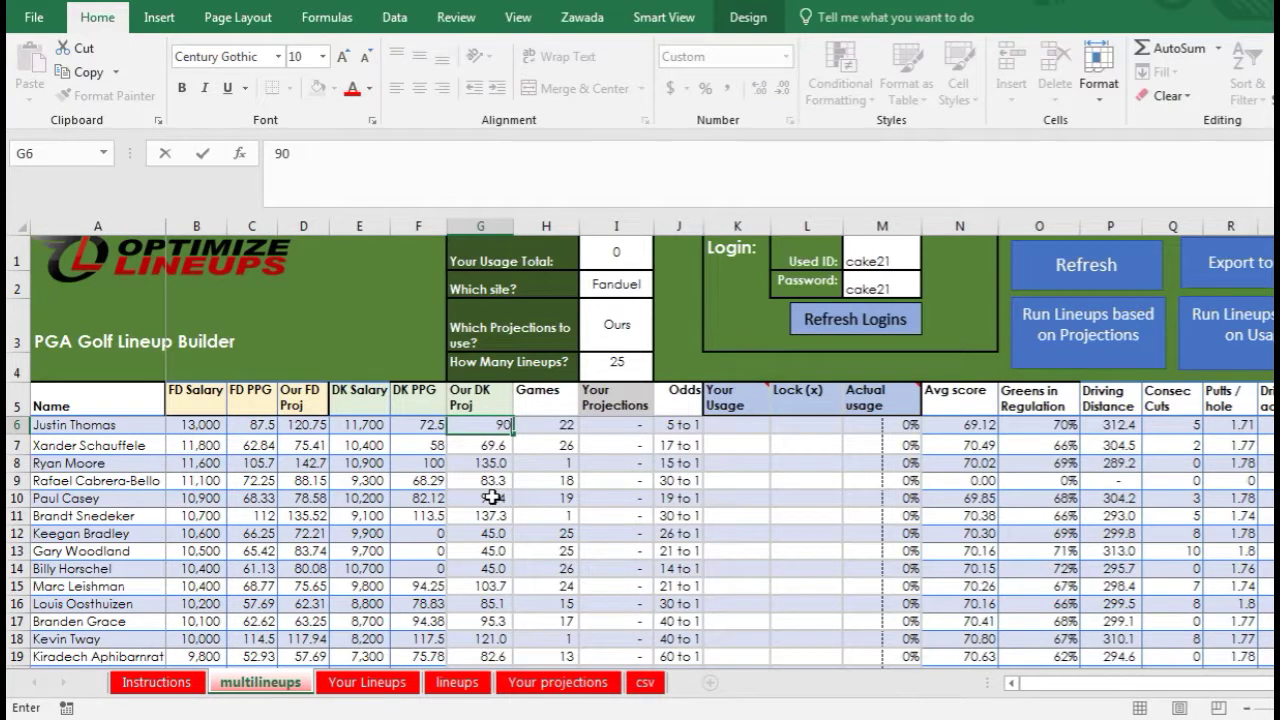
pyautogui.write('0')
pyautogui.press('Return')
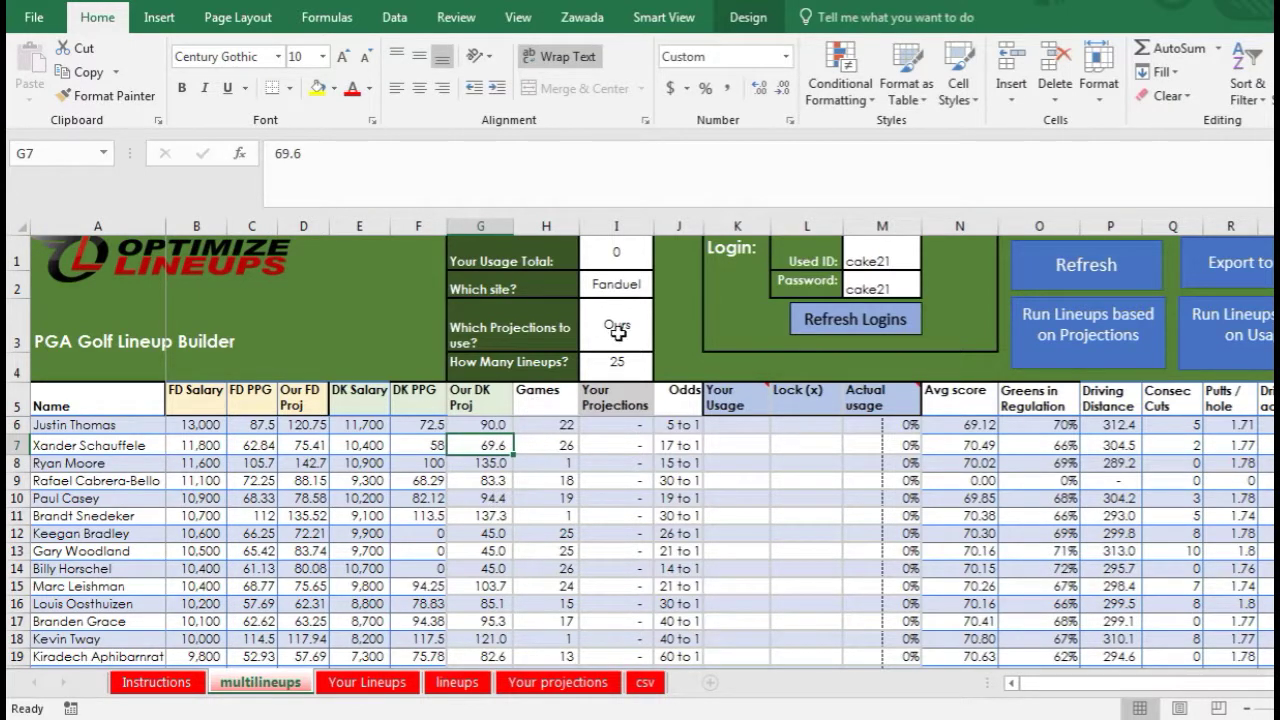
pyautogui.click(617, 425)
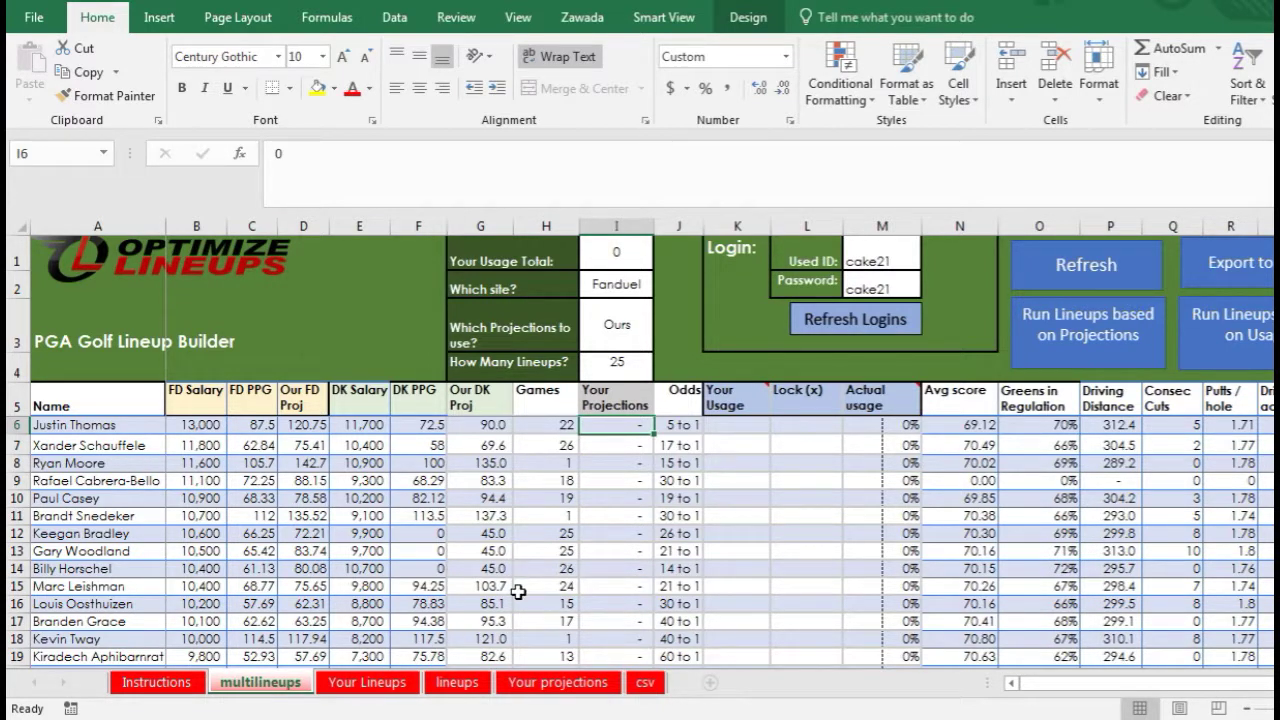
# Inspect the Player Name and Projection cells on the Your projections sheet.
pyautogui.click(541, 684)
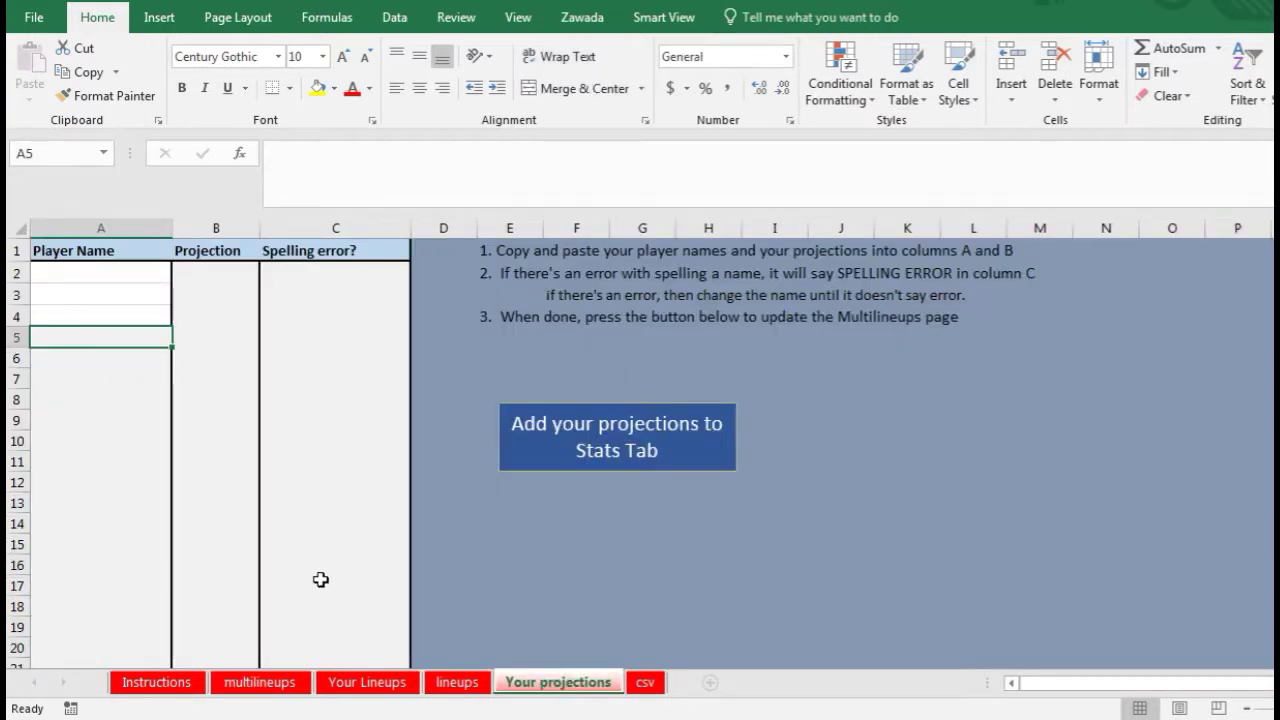
pyautogui.click(81, 286)
pyautogui.click(128, 270)
pyautogui.click(125, 322)
pyautogui.click(204, 285)
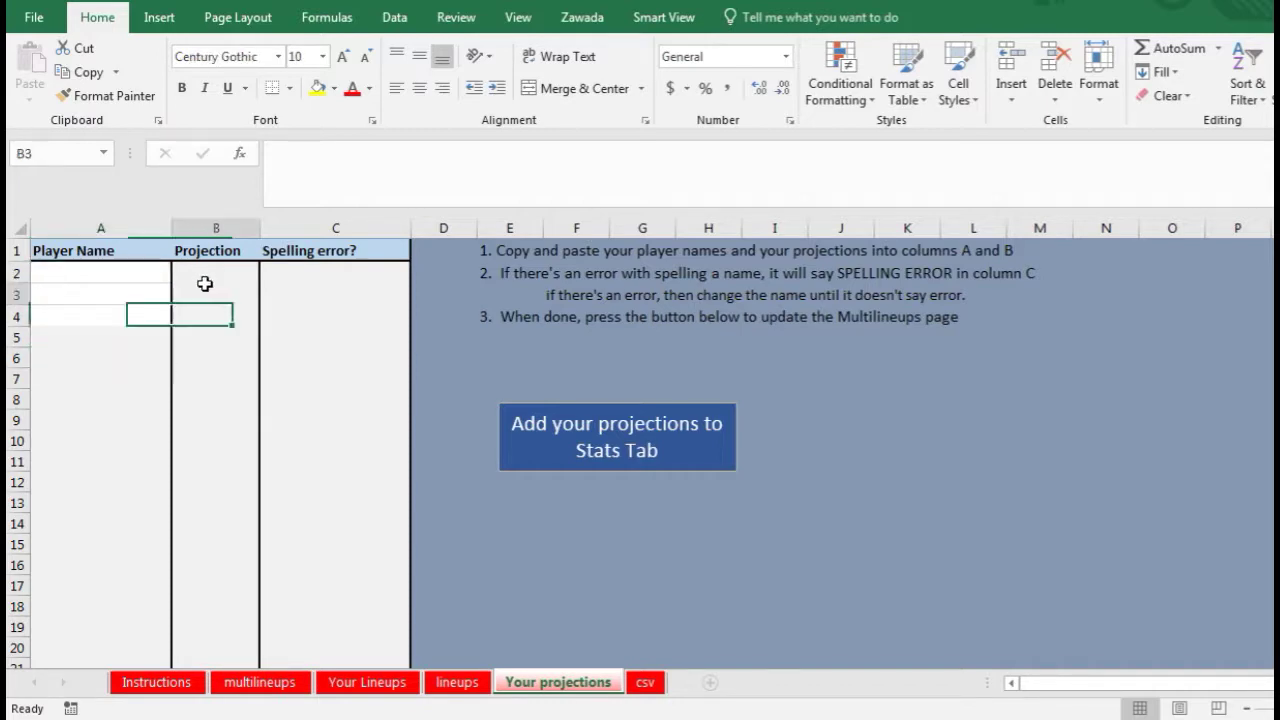
# Copy the four golfer names from multilineups A11:A14 into Your projections A2:A5.
pyautogui.click(260, 682)
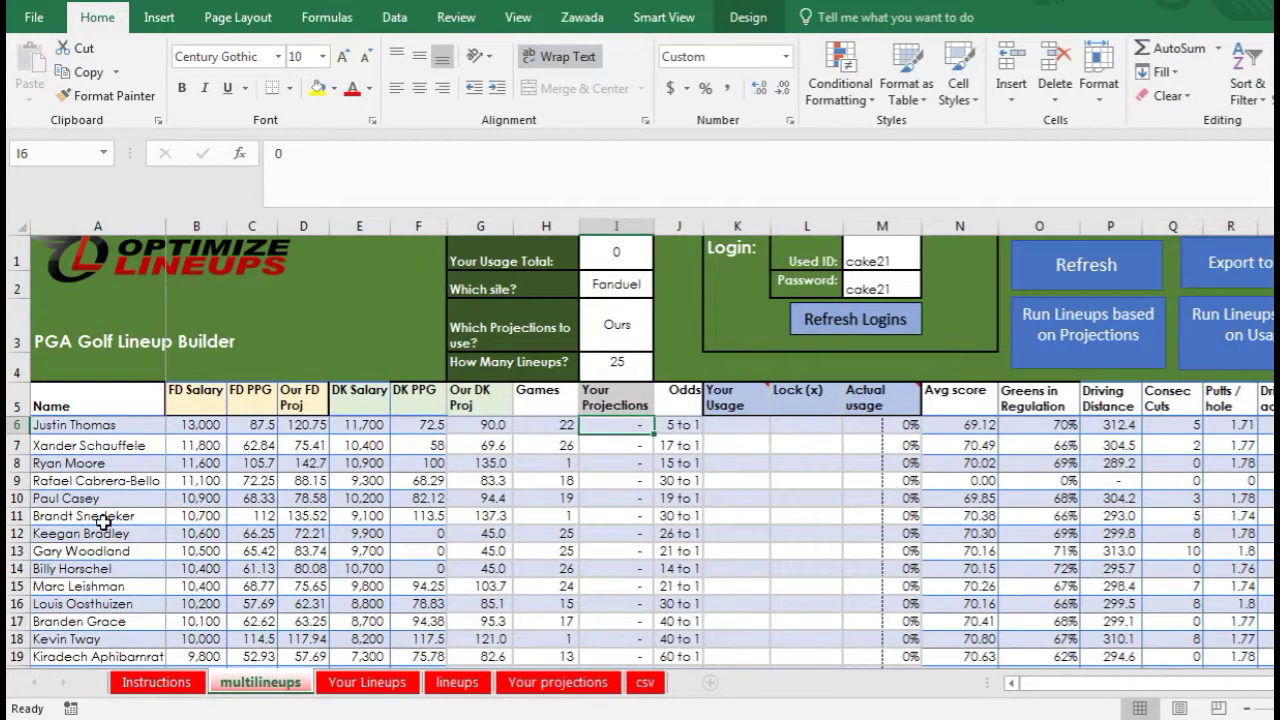
pyautogui.moveTo(104, 521); pyautogui.dragTo(109, 570)
pyautogui.hotkey('ctrl', 'c')
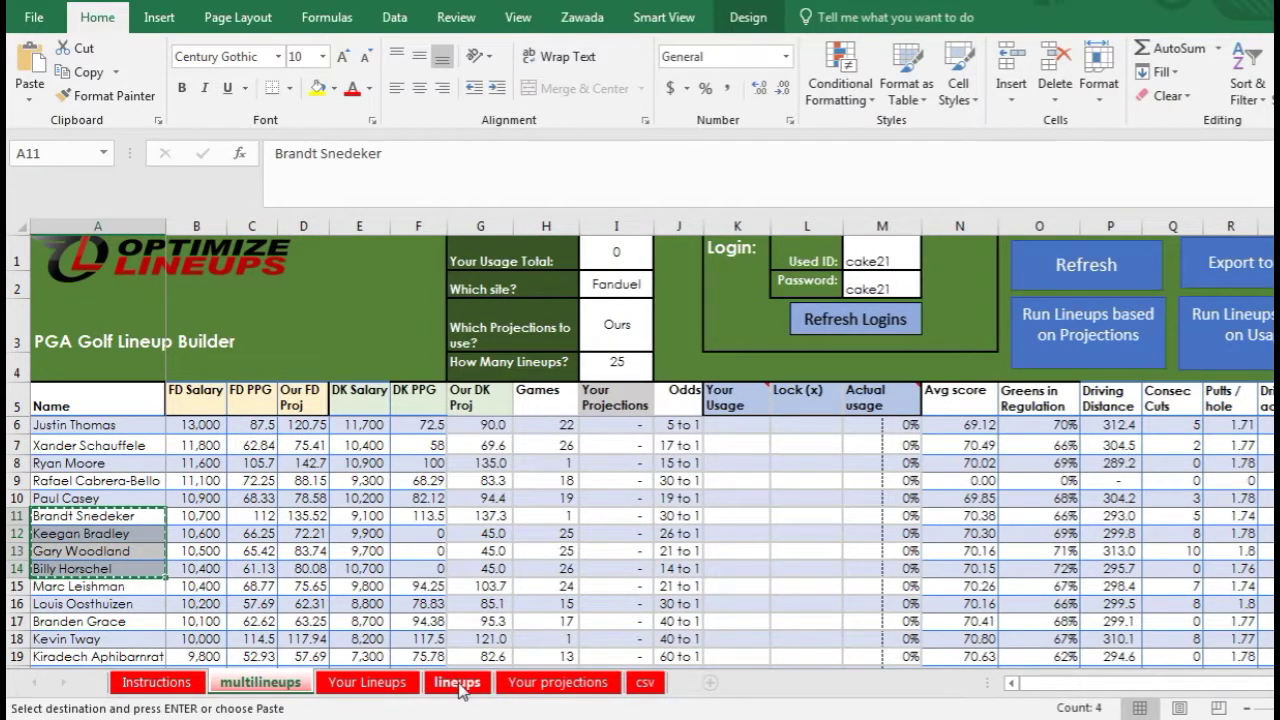
pyautogui.click(457, 682)
pyautogui.click(557, 682)
pyautogui.click(101, 275)
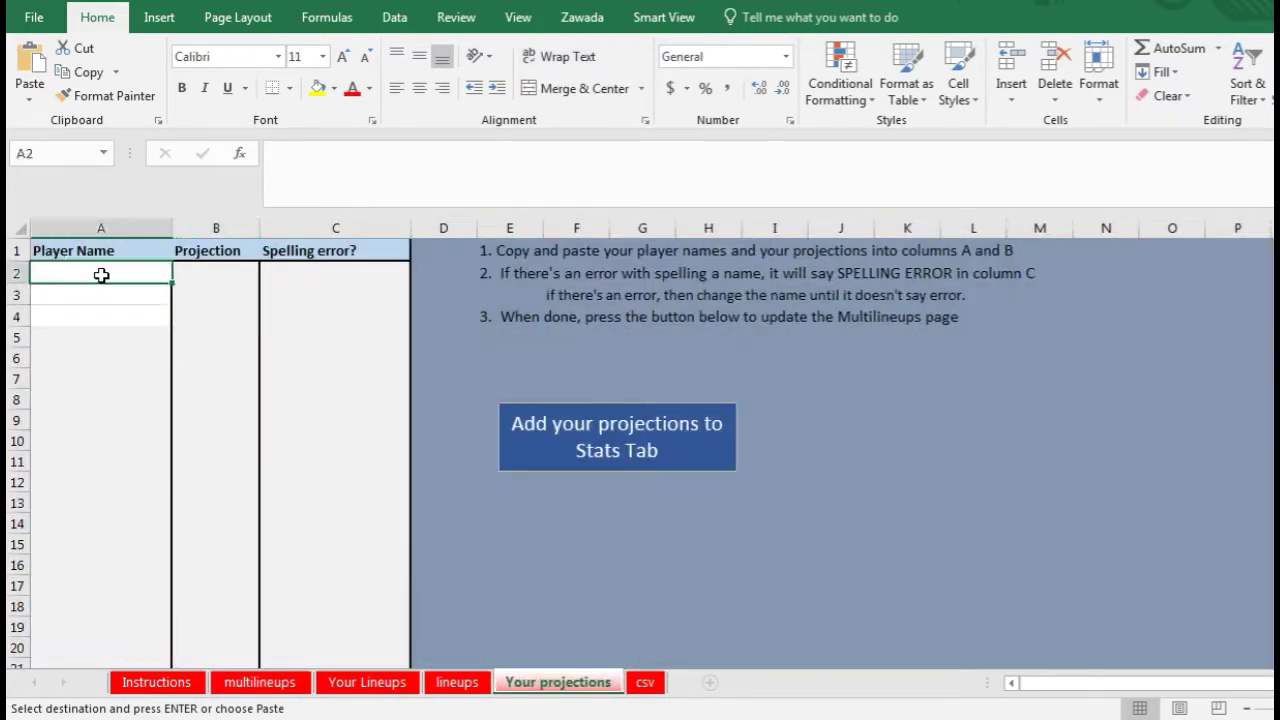
pyautogui.hotkey('ctrl', 'v')
# Enter projections 4, 44, 55 and 55 in B2:B5.
pyautogui.press('Right')
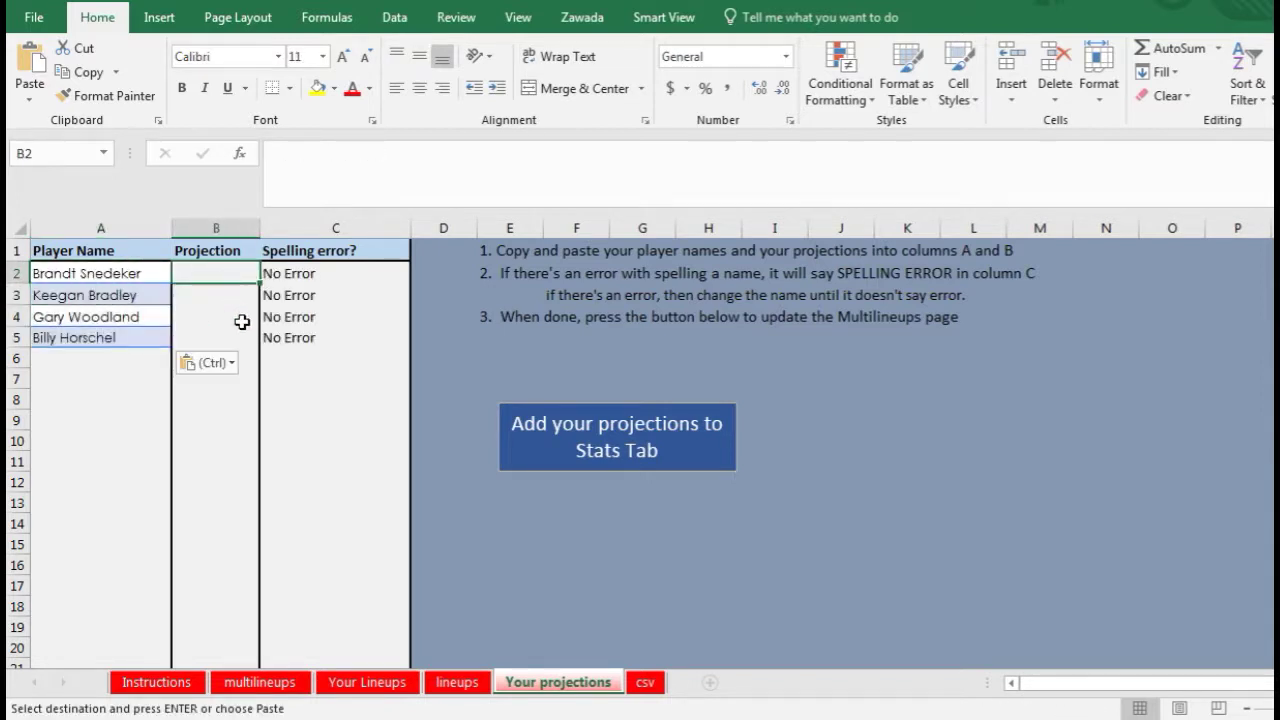
pyautogui.write('4')
pyautogui.press('Return')
pyautogui.write('44')
pyautogui.press('Return')
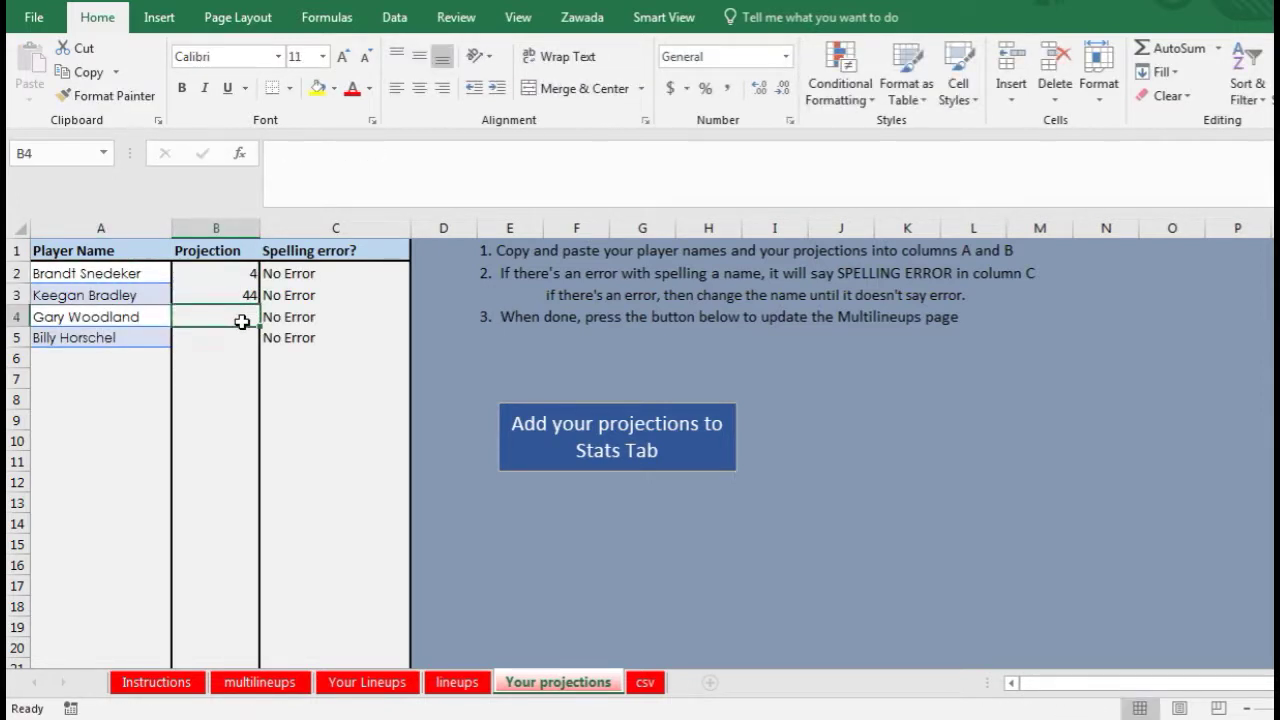
pyautogui.write('55')
pyautogui.press('Return')
pyautogui.write('55')
pyautogui.press('Return')
pyautogui.click(217, 320)
pyautogui.click(214, 337)
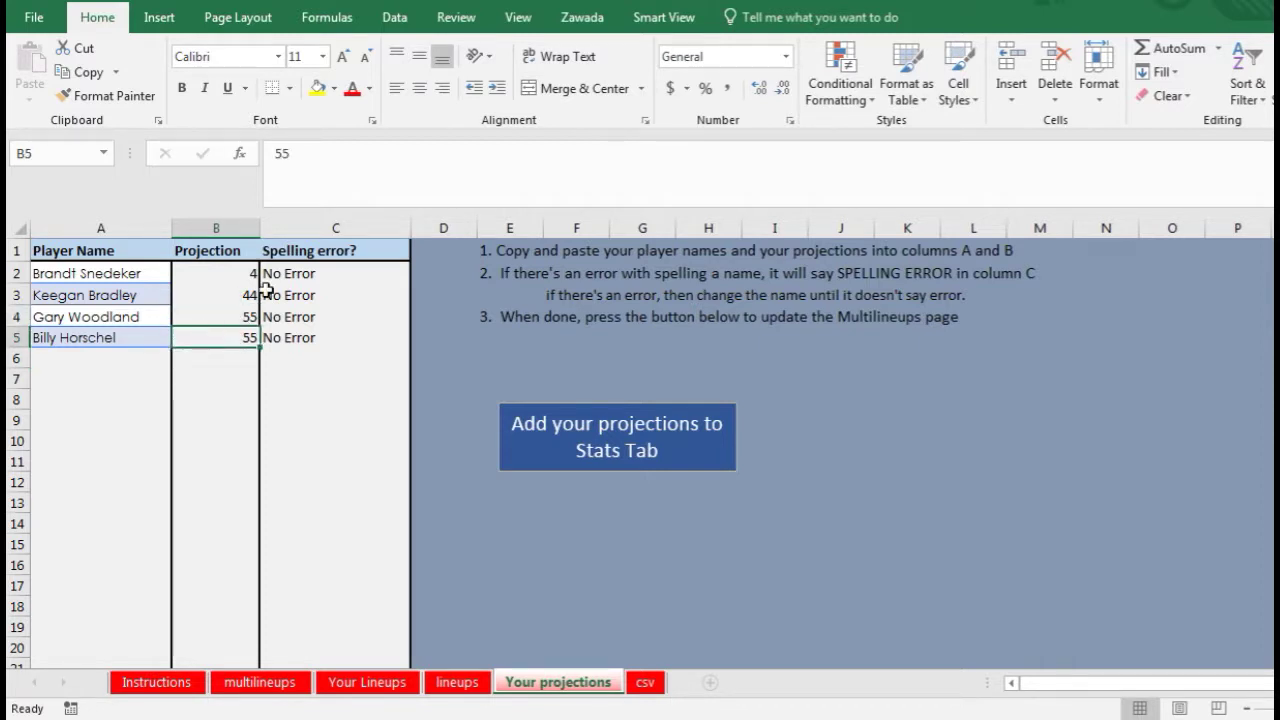
# Add a stray 'v' to the name in A2 to trigger the spelling check.
pyautogui.click(113, 278)
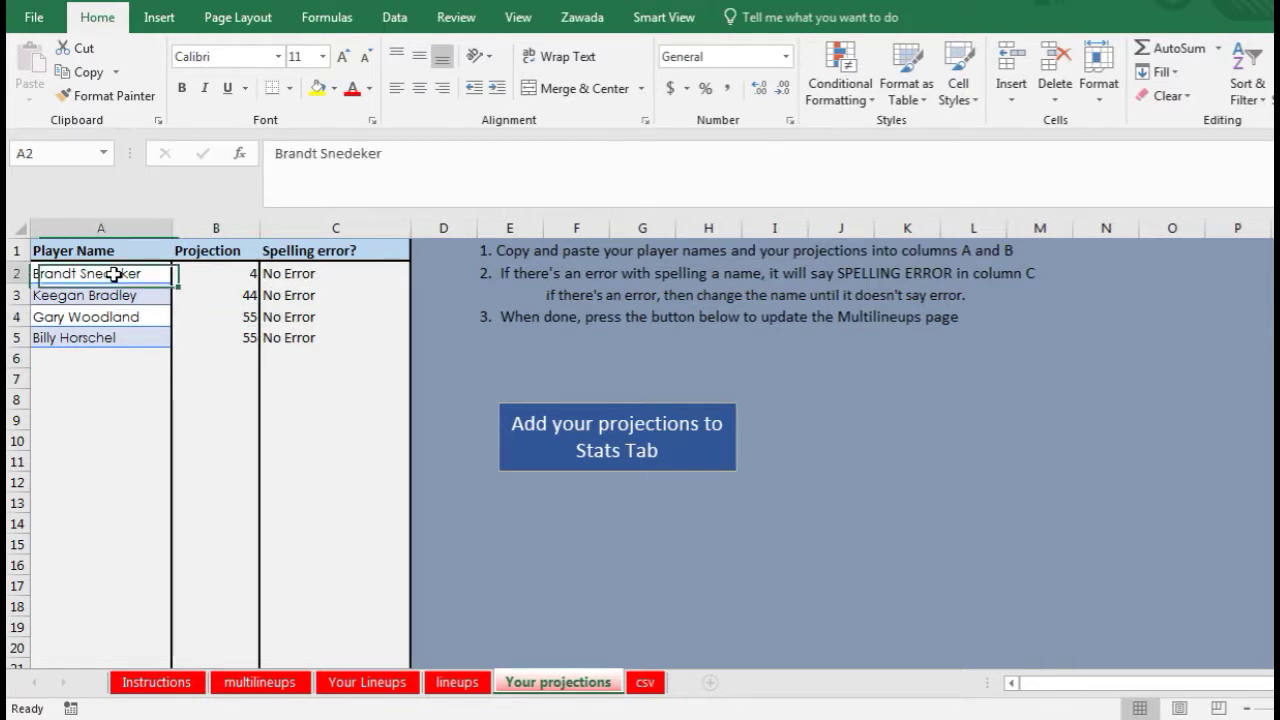
pyautogui.click(432, 160)
pyautogui.write('v')
pyautogui.press('Return')
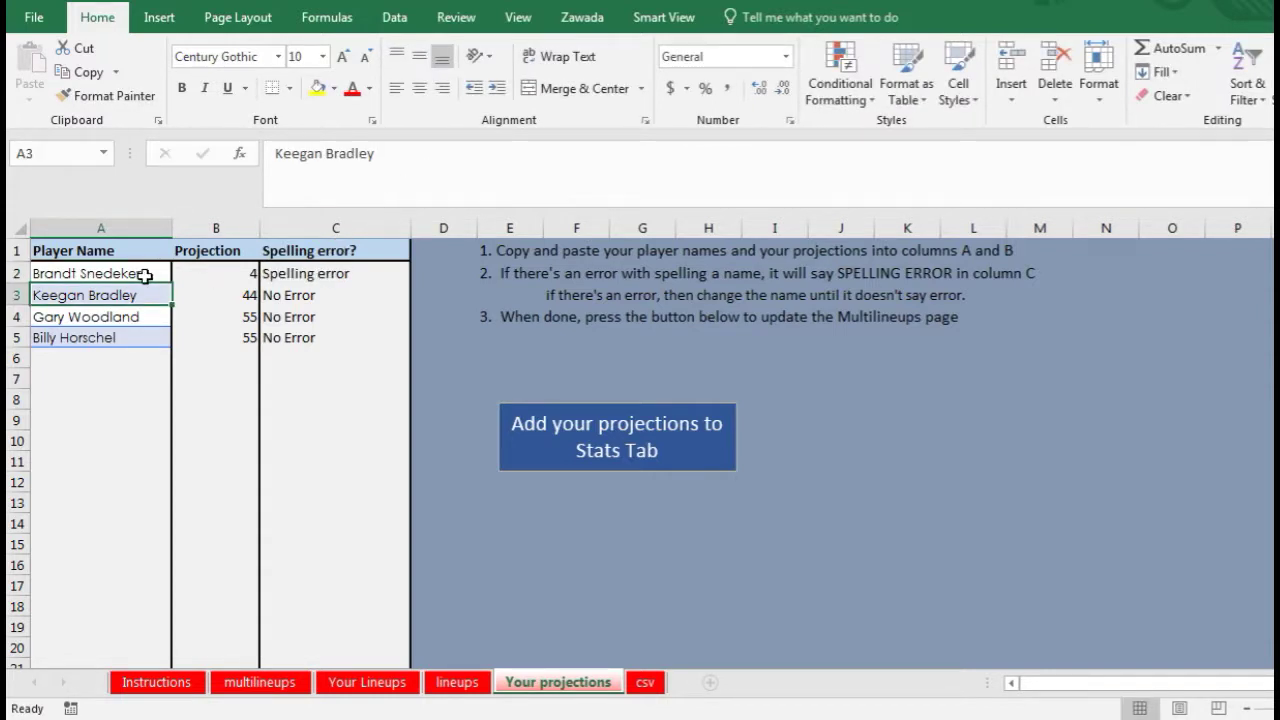
# Restore the Brandt Snedeker spelling in A2, then add the projections to the Stats tab.
pyautogui.click(143, 275)
pyautogui.click(447, 174)
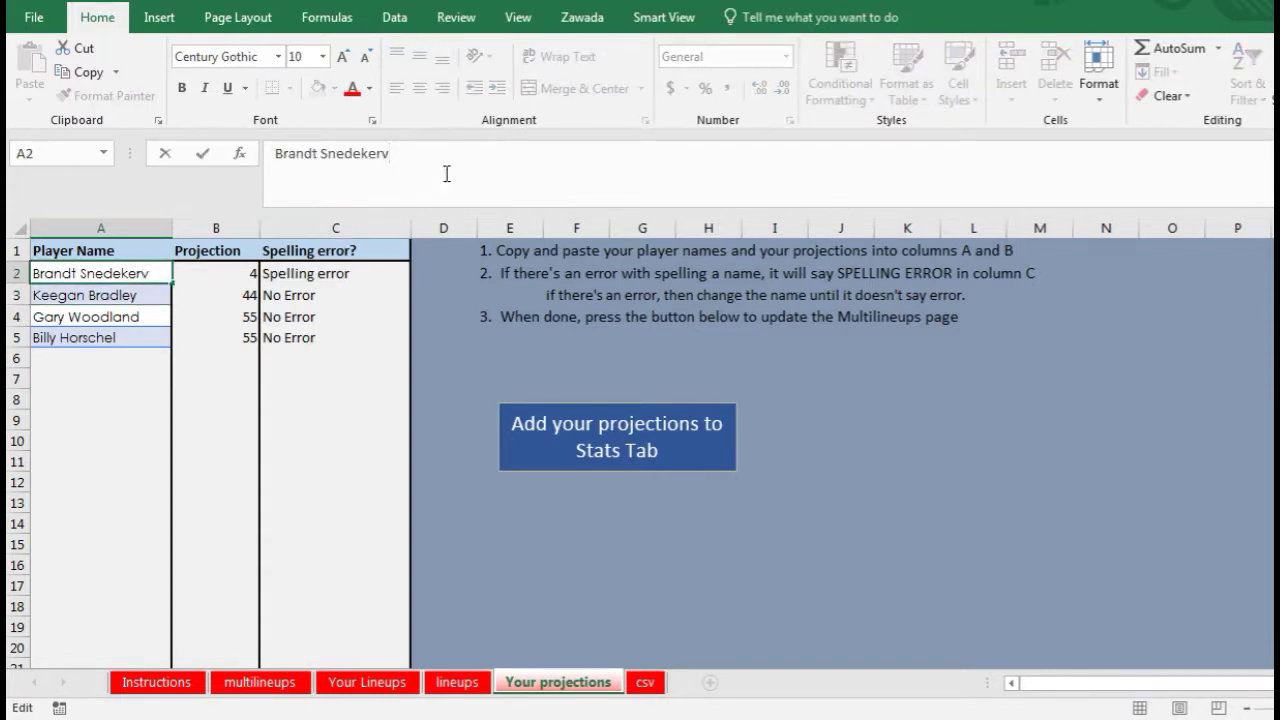
pyautogui.press('Return')
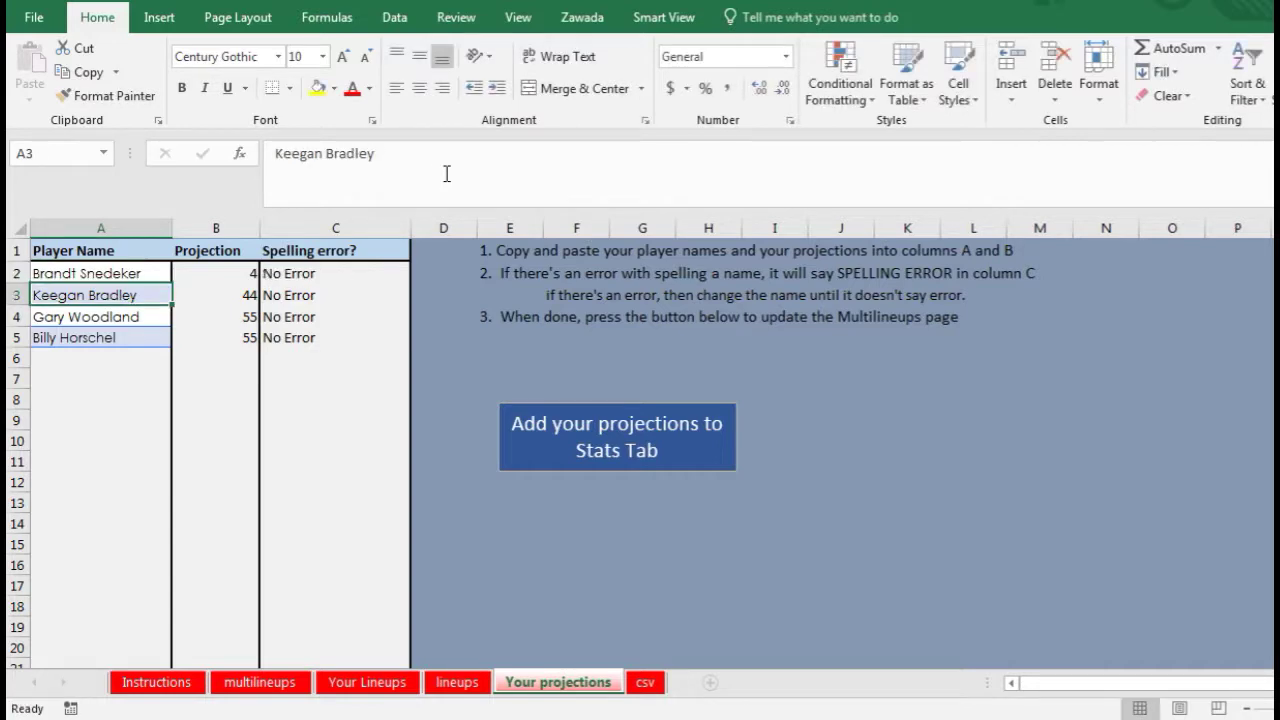
pyautogui.click(575, 443)
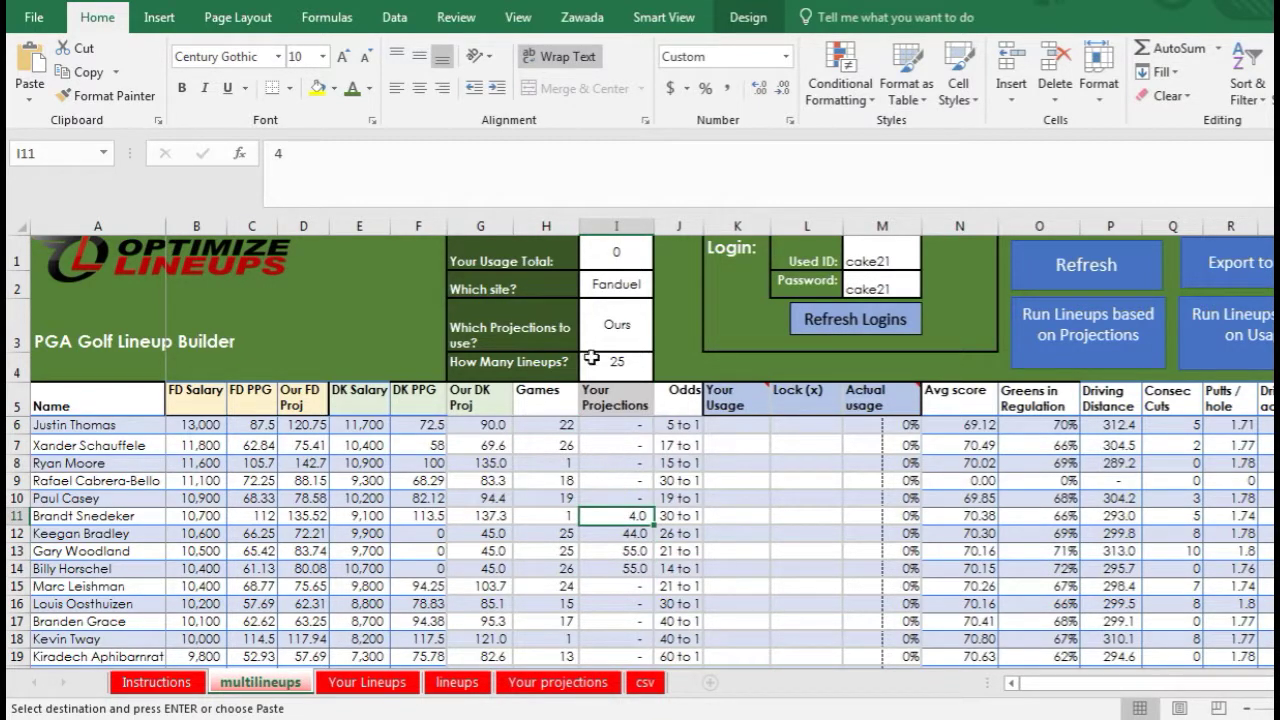
# Switch the projections source in I3 to Yours, then back to Ours.
pyautogui.click(615, 338)
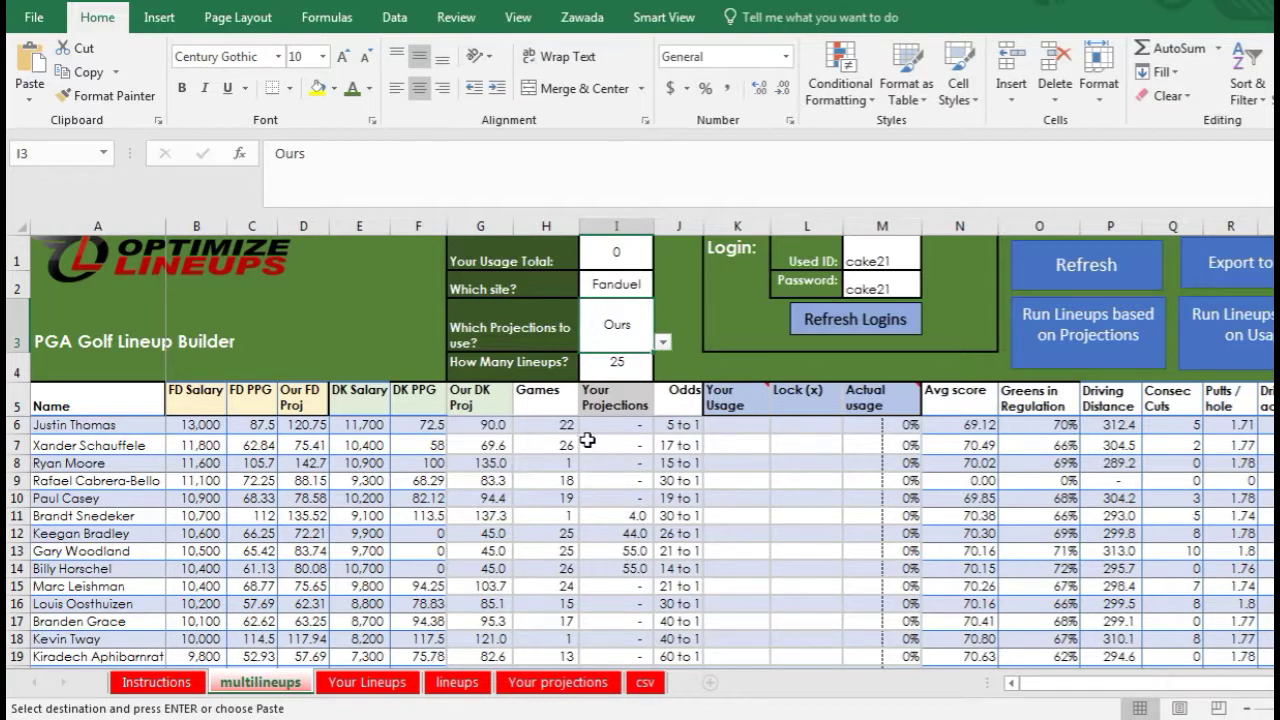
pyautogui.click(663, 343)
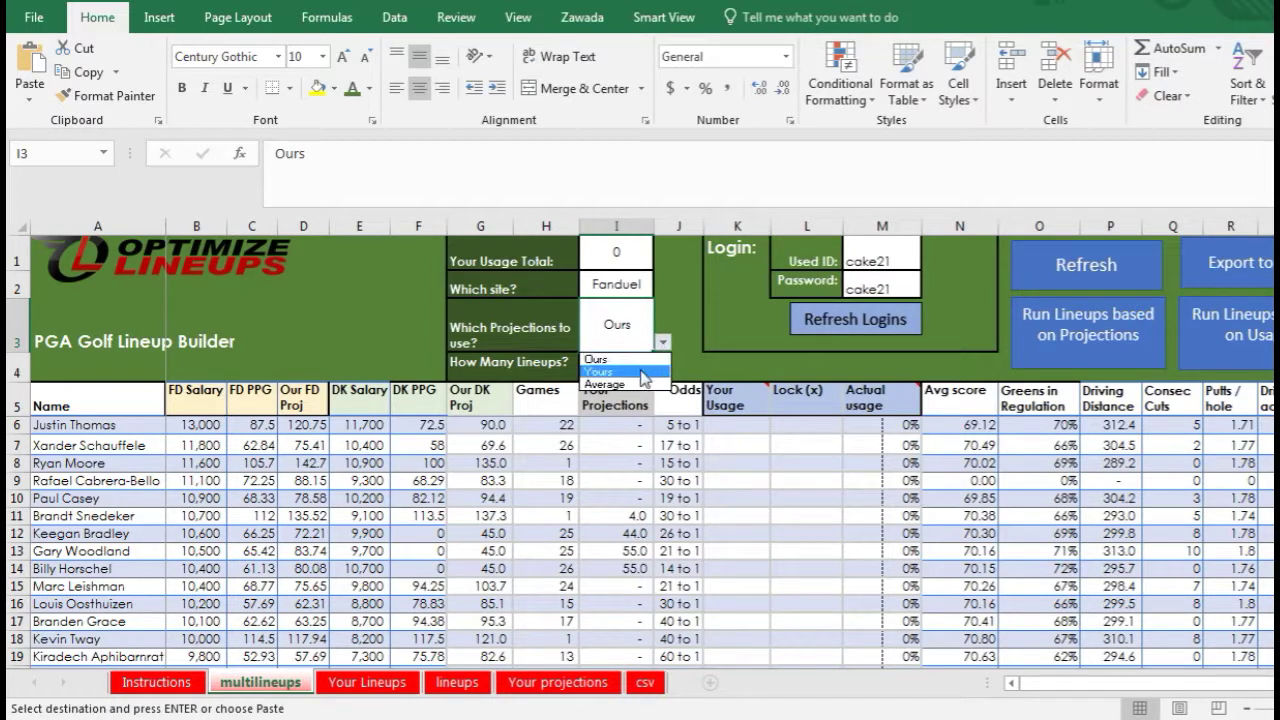
pyautogui.click(641, 376)
pyautogui.click(663, 343)
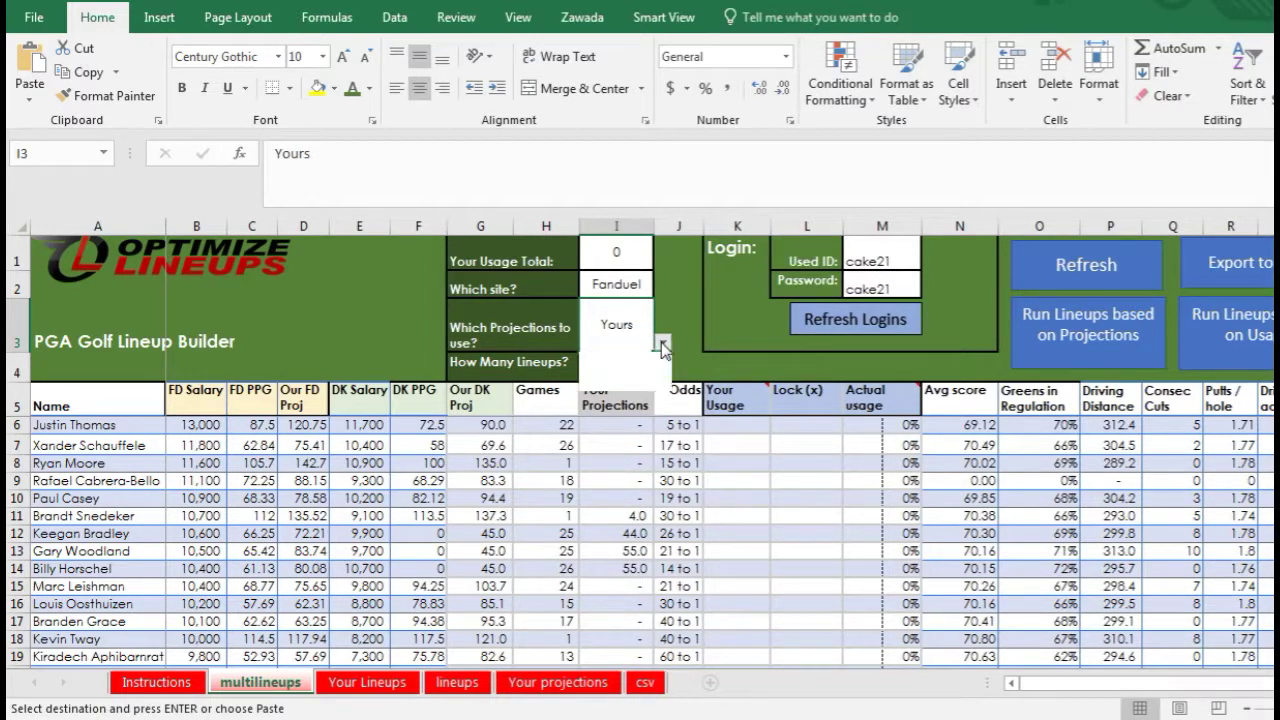
pyautogui.click(630, 366)
pyautogui.click(609, 471)
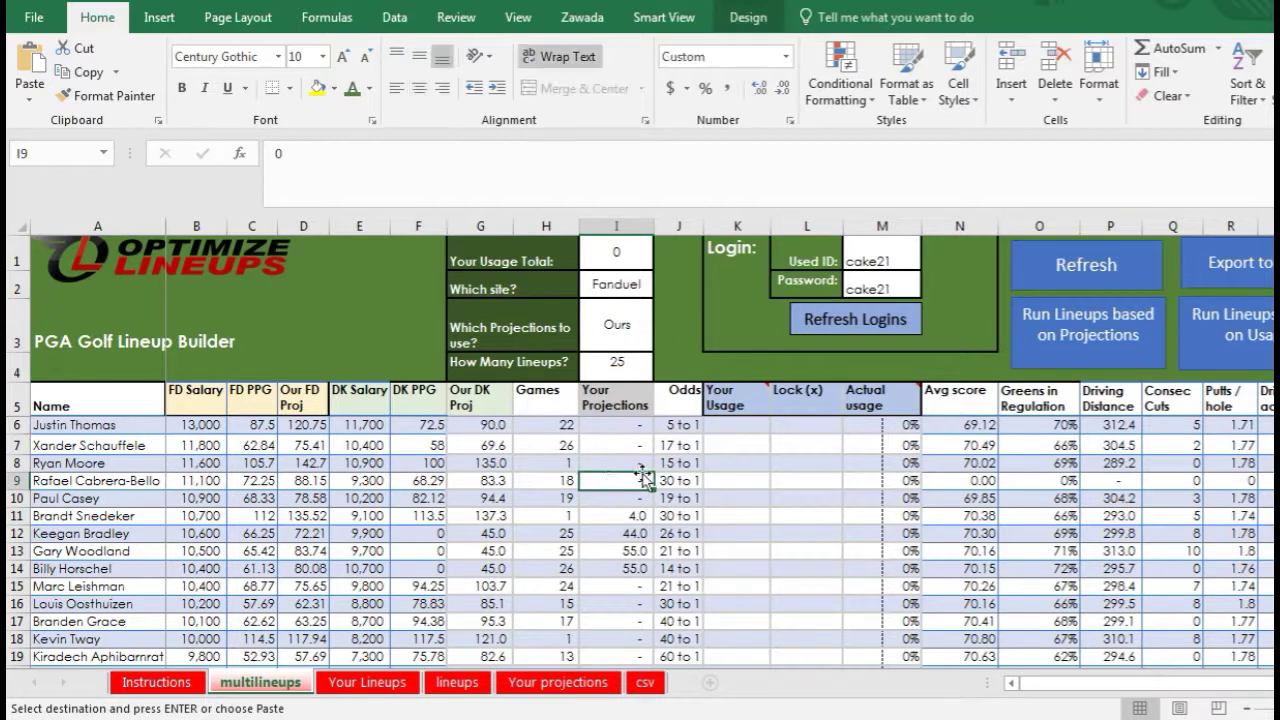
# Run lineups based on projections and check the totals of Lineups 2 and 3.
pyautogui.click(1090, 328)
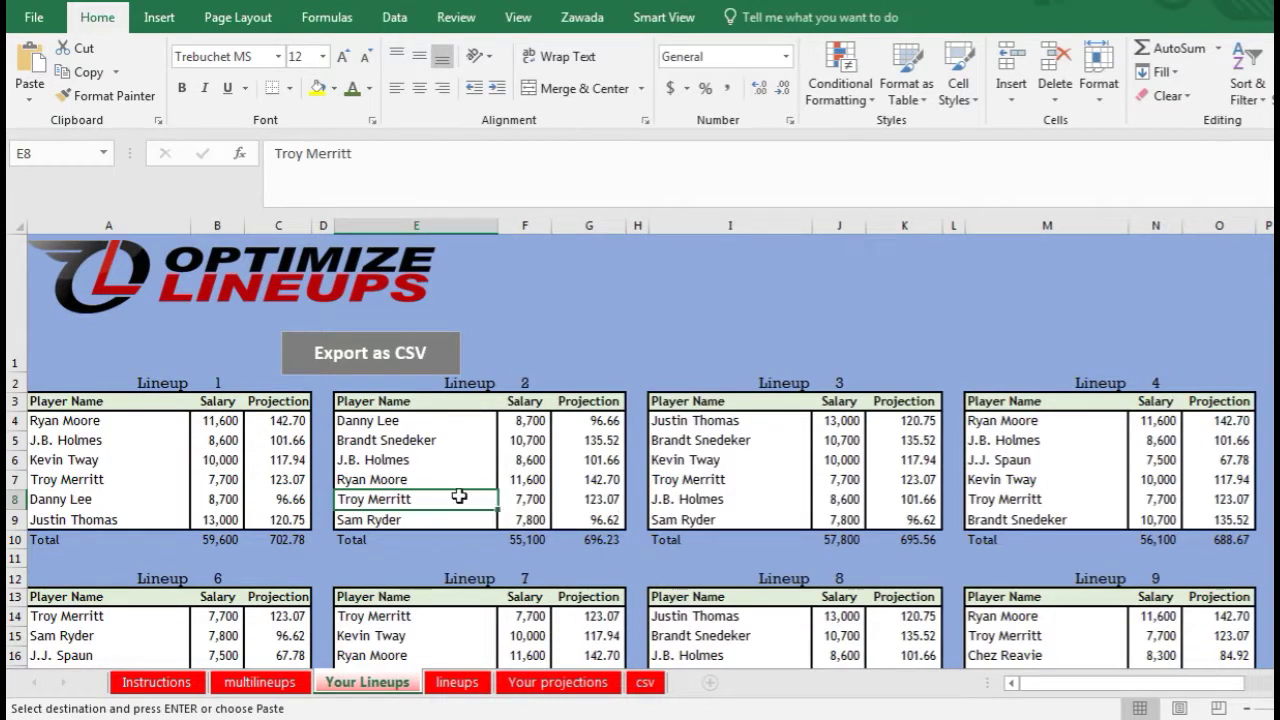
pyautogui.click(466, 540)
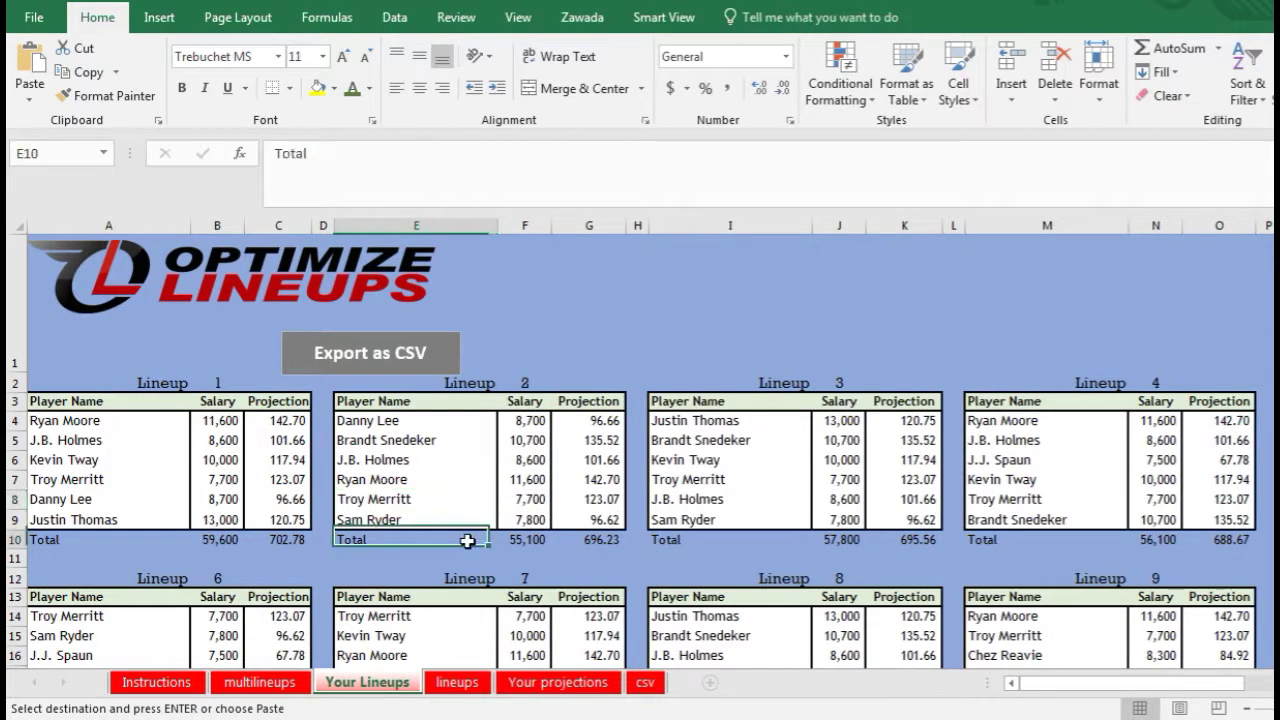
pyautogui.click(600, 540)
pyautogui.click(904, 540)
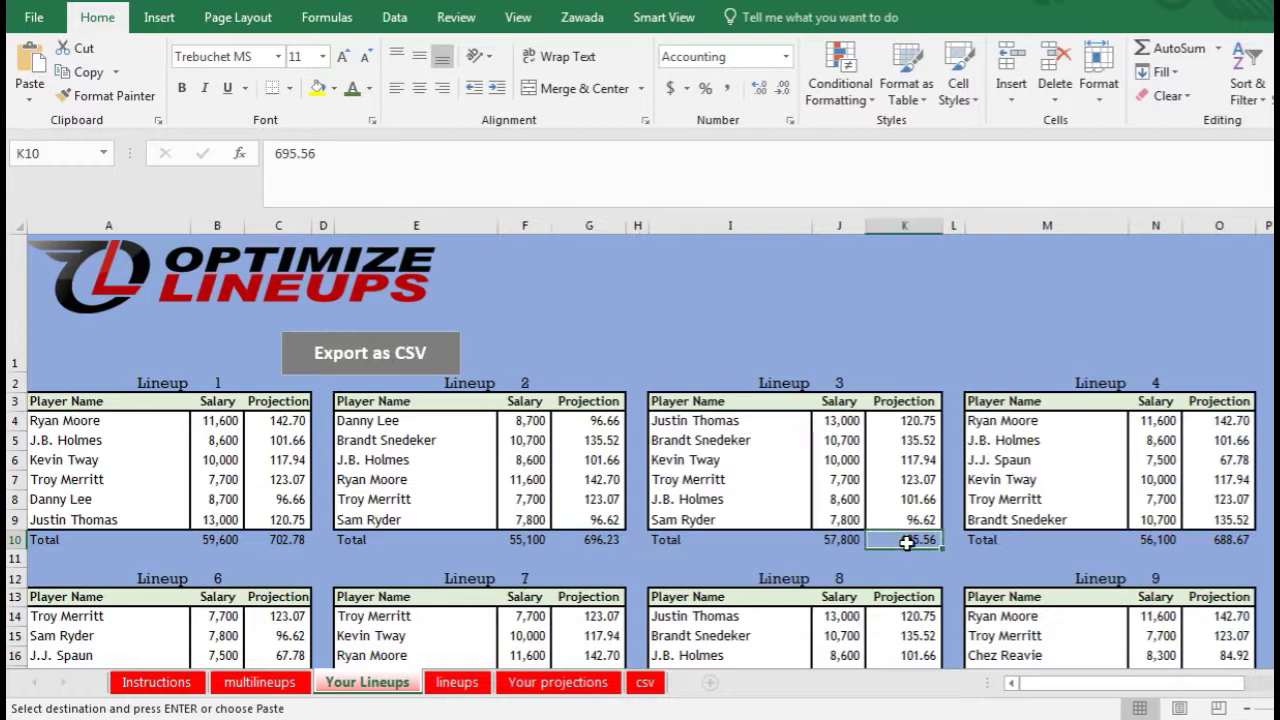
# Inspect the valid proj values and player entries on the lineups sheet.
pyautogui.click(457, 682)
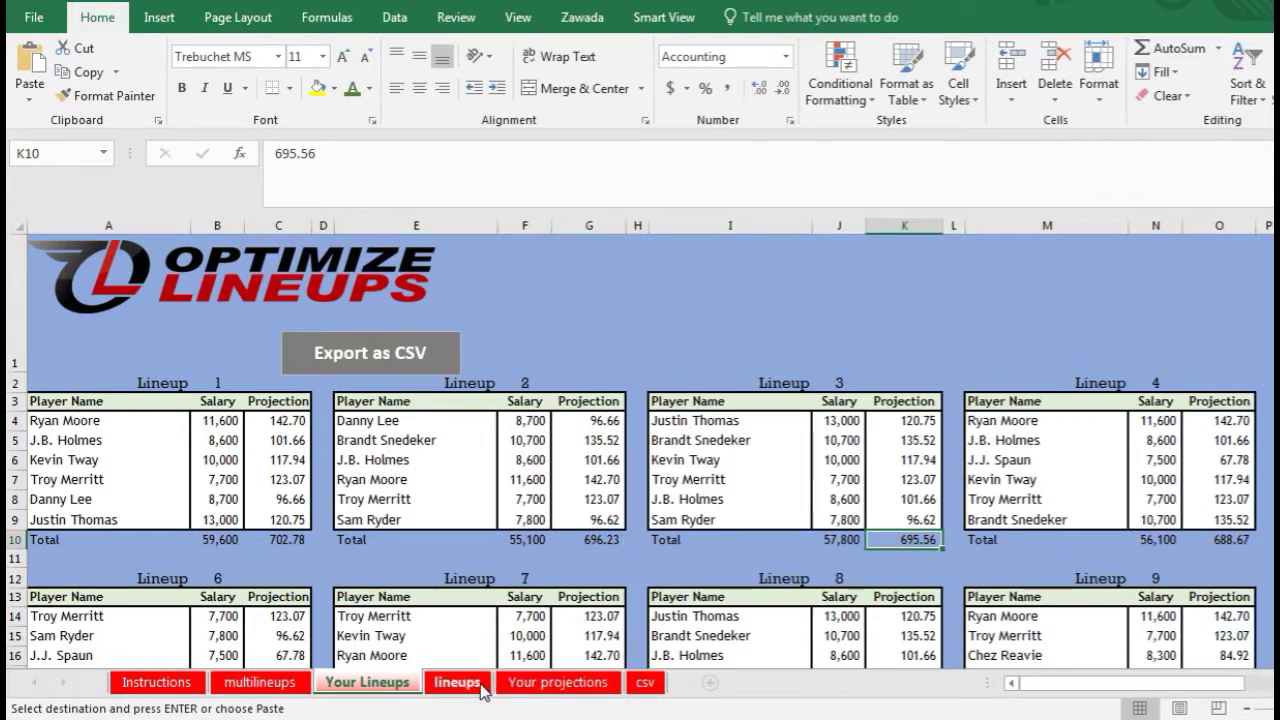
pyautogui.click(143, 332)
pyautogui.click(152, 456)
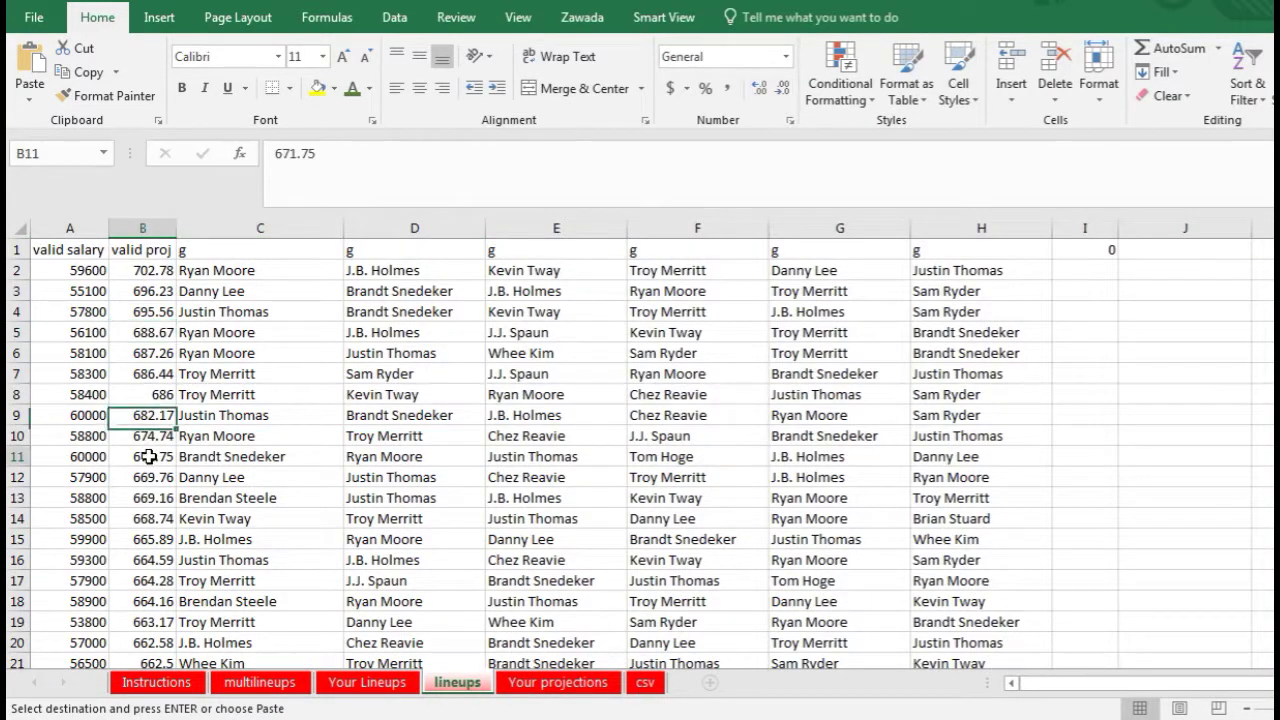
pyautogui.click(259, 470)
pyautogui.click(488, 353)
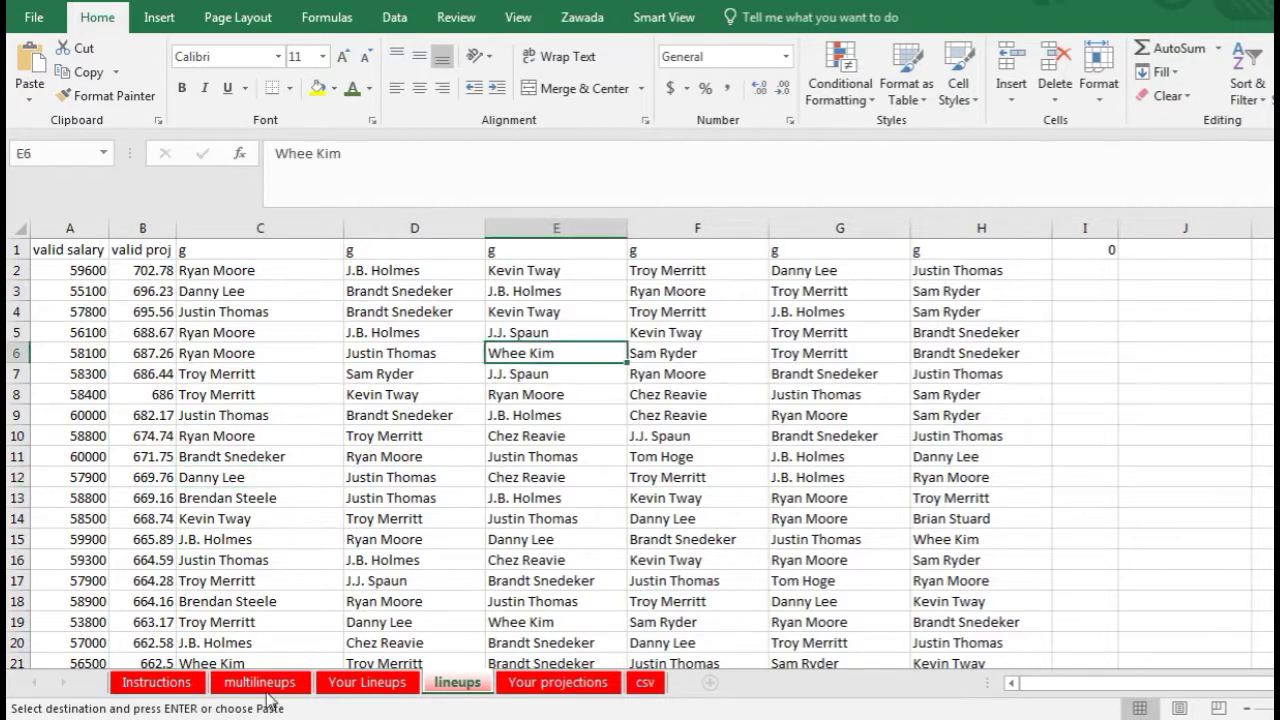
pyautogui.click(246, 684)
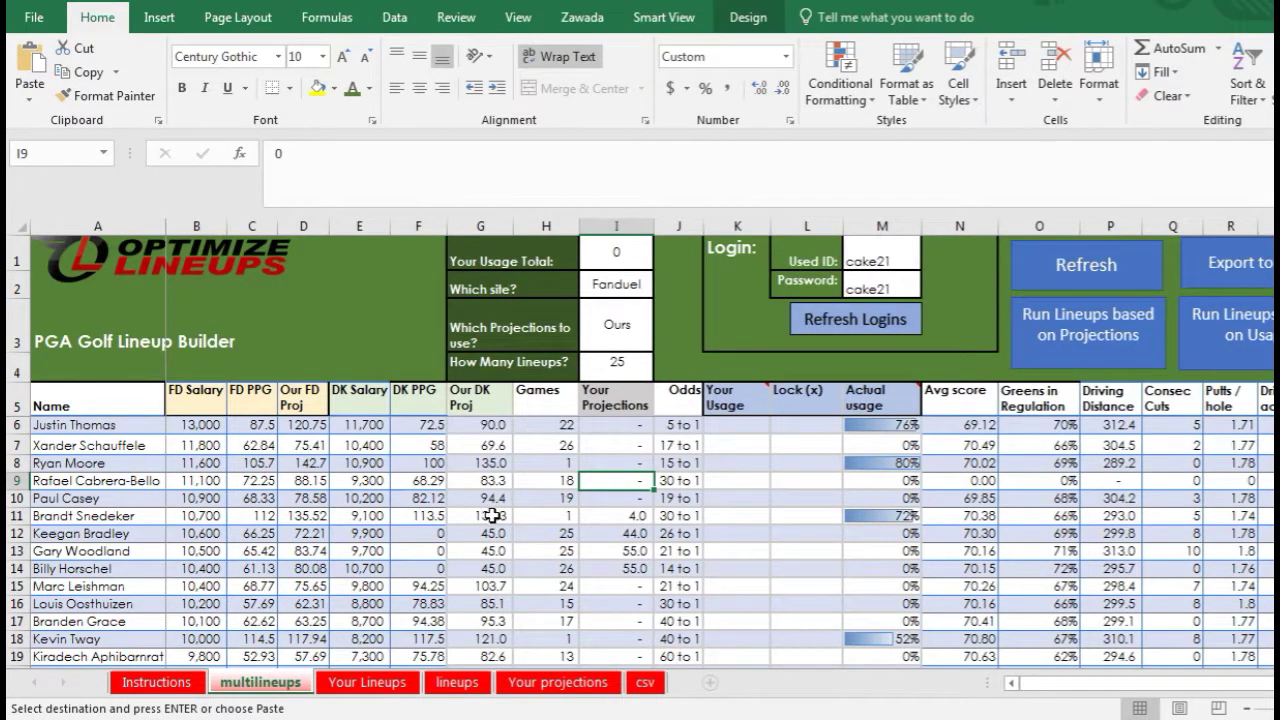
pyautogui.click(892, 424)
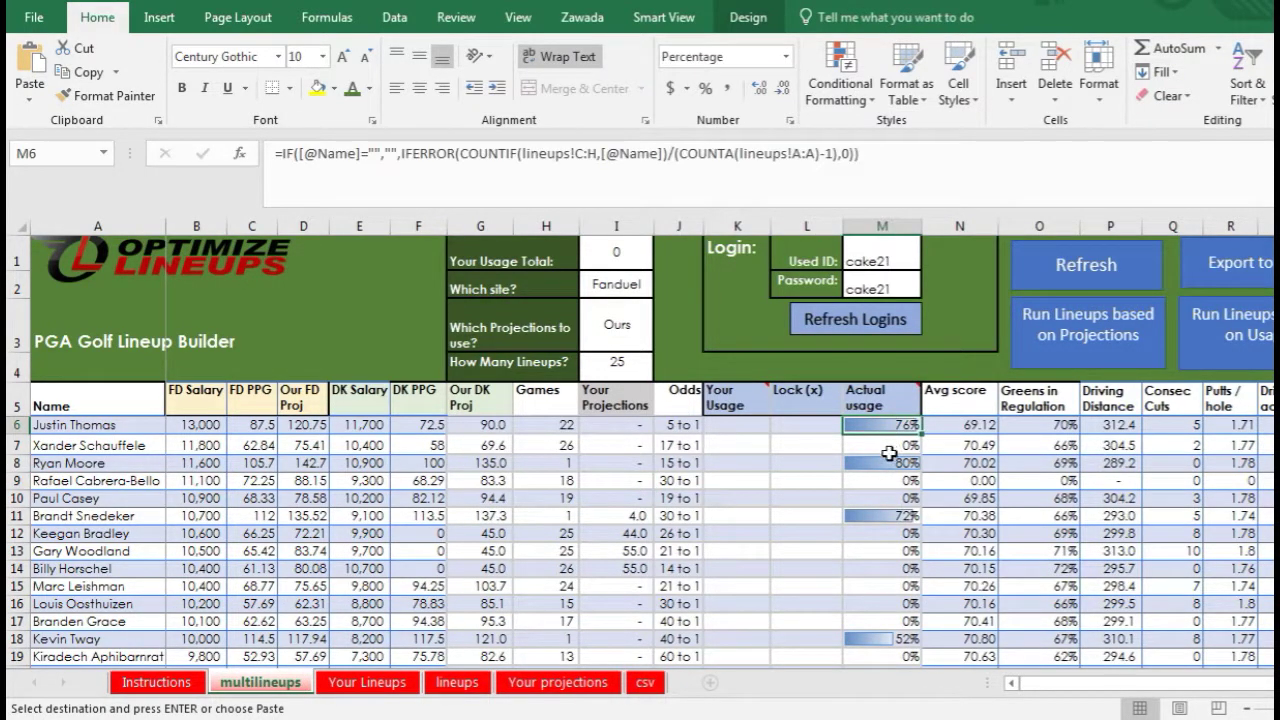
pyautogui.click(890, 463)
pyautogui.click(890, 497)
pyautogui.keyDown('ctrl'); pyautogui.click(890, 512); pyautogui.keyUp('ctrl')
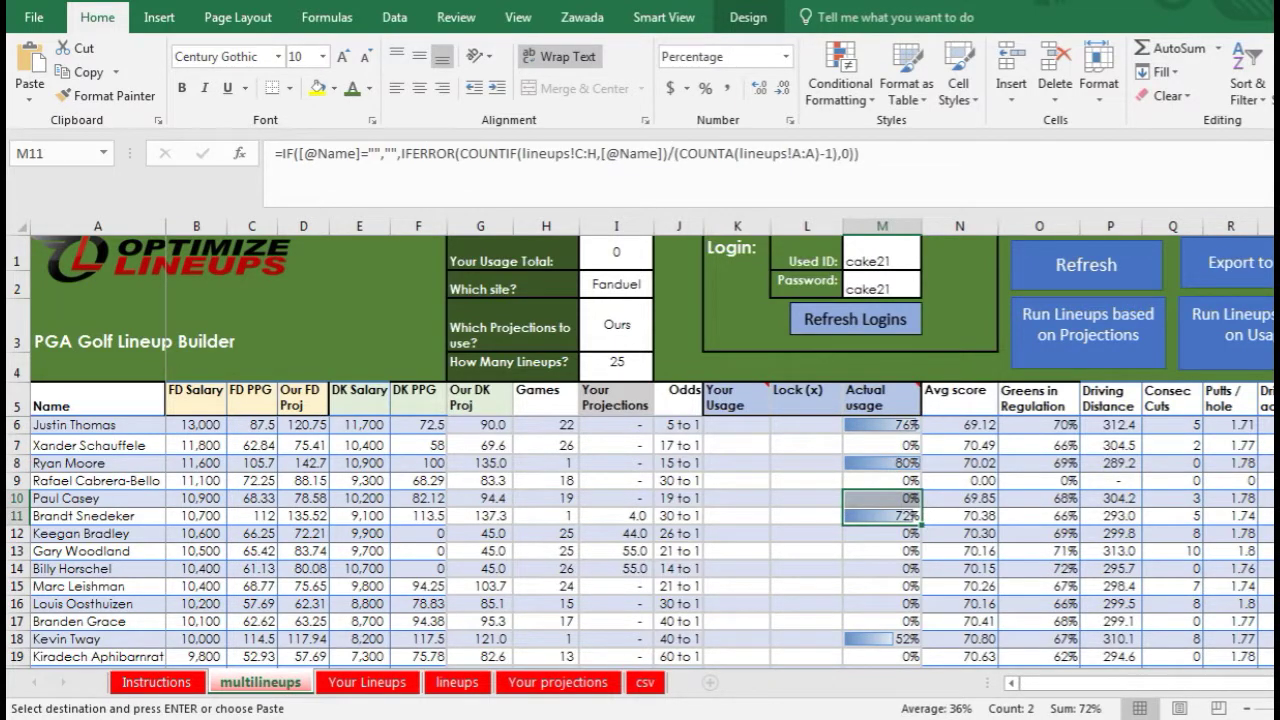
pyautogui.scroll(-14, 640, 544)
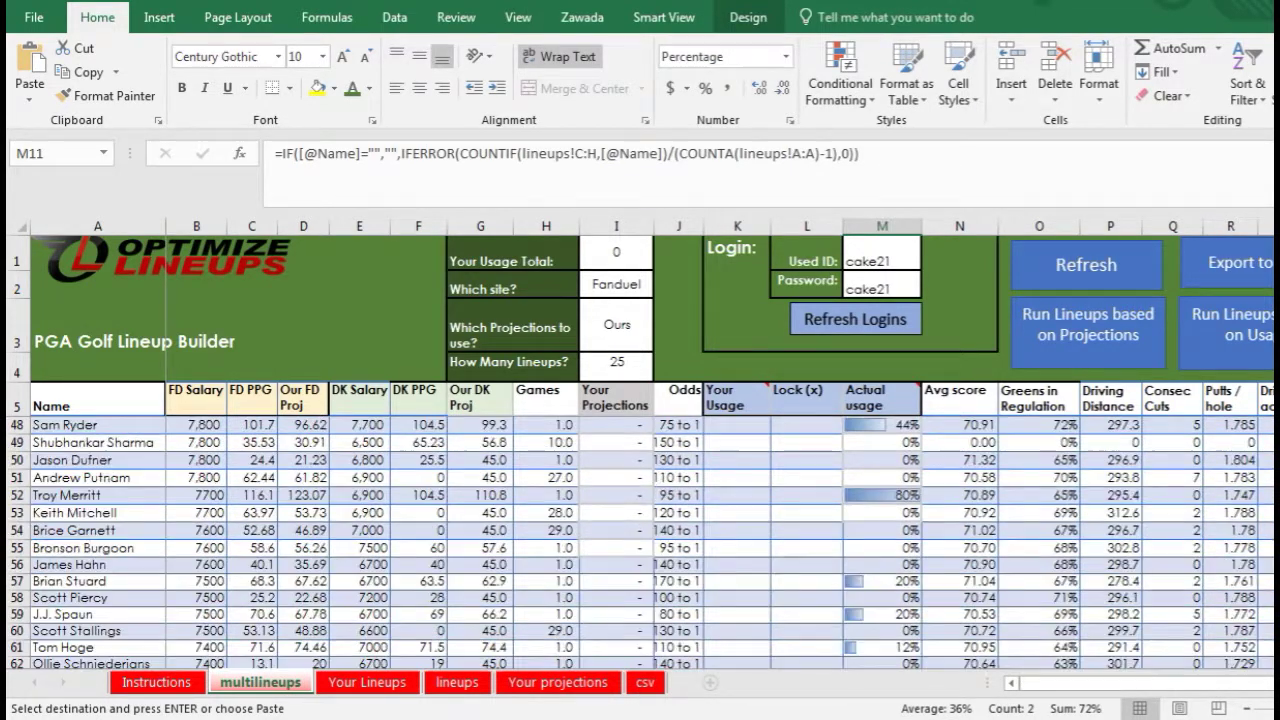
pyautogui.scroll(14, 640, 544)
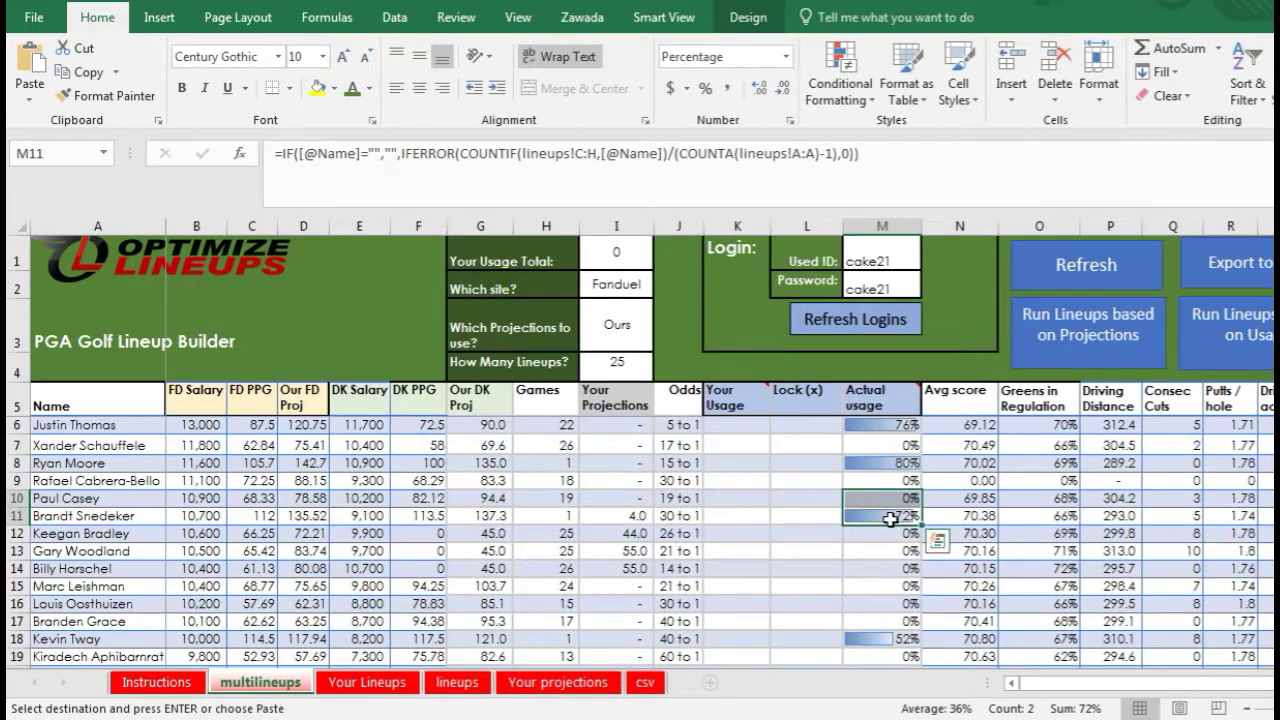
pyautogui.click(834, 518)
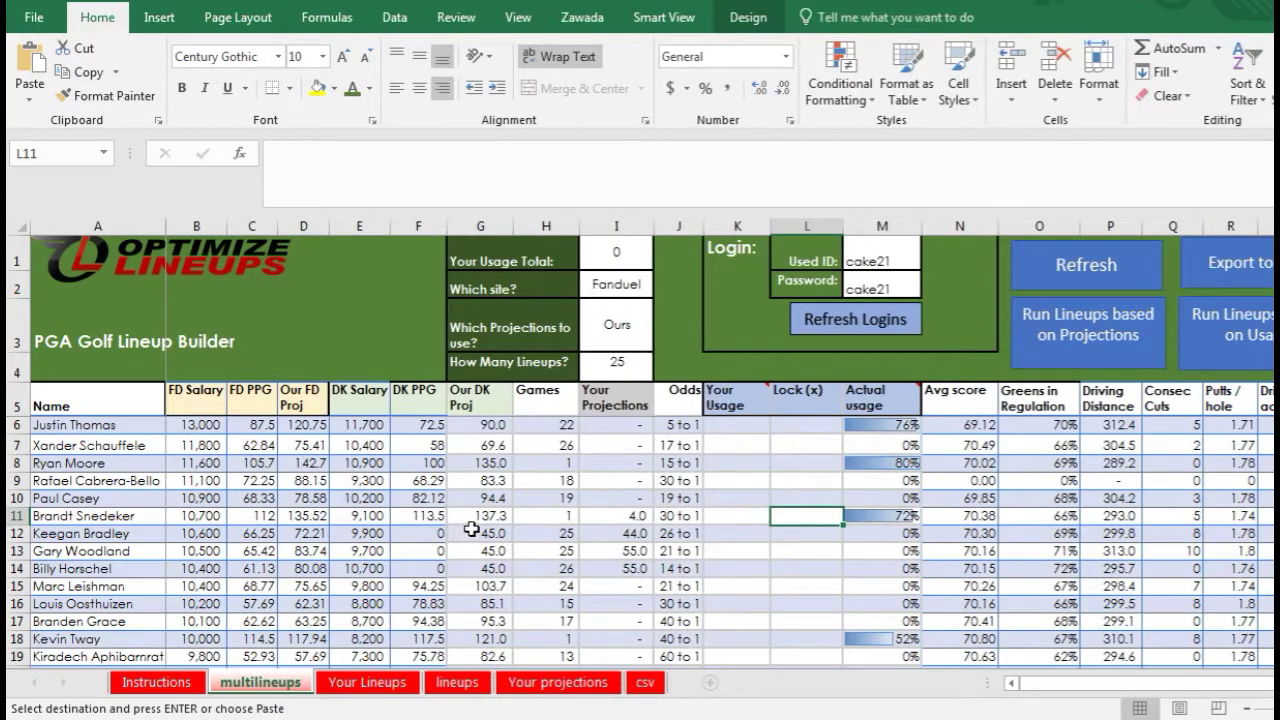
pyautogui.click(429, 515)
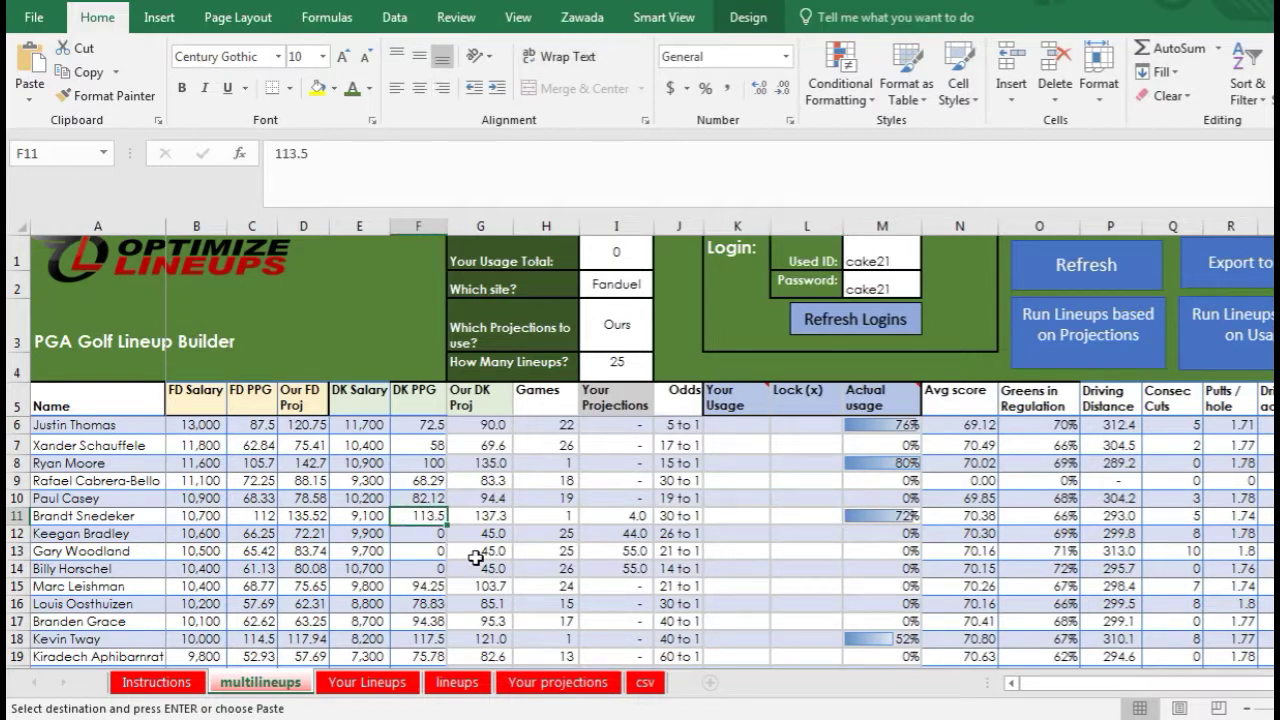
pyautogui.click(538, 522)
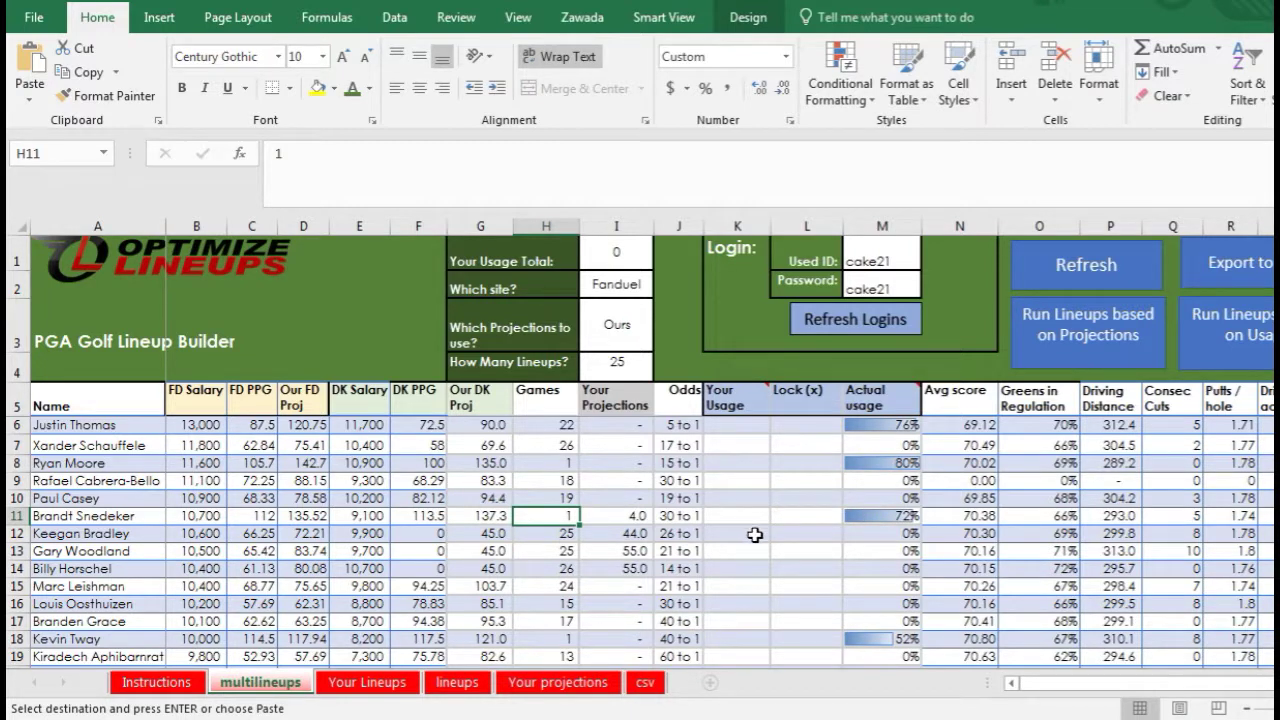
pyautogui.click(802, 568)
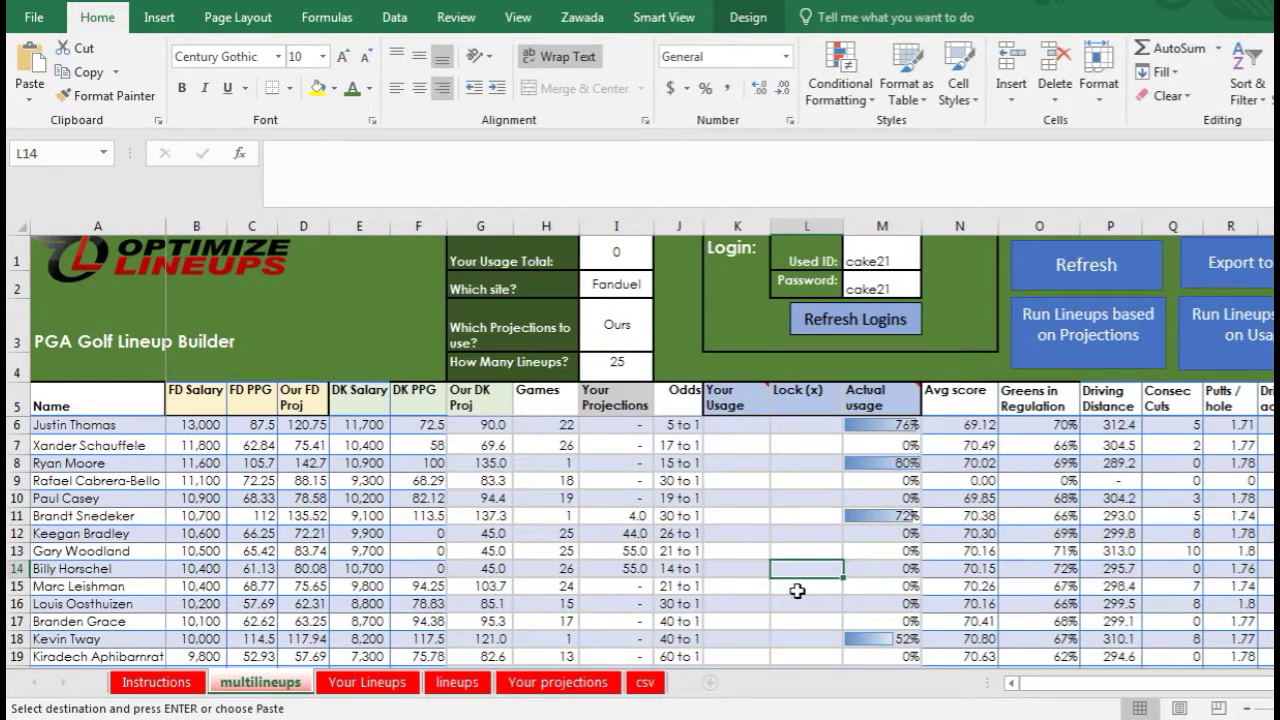
pyautogui.click(805, 556)
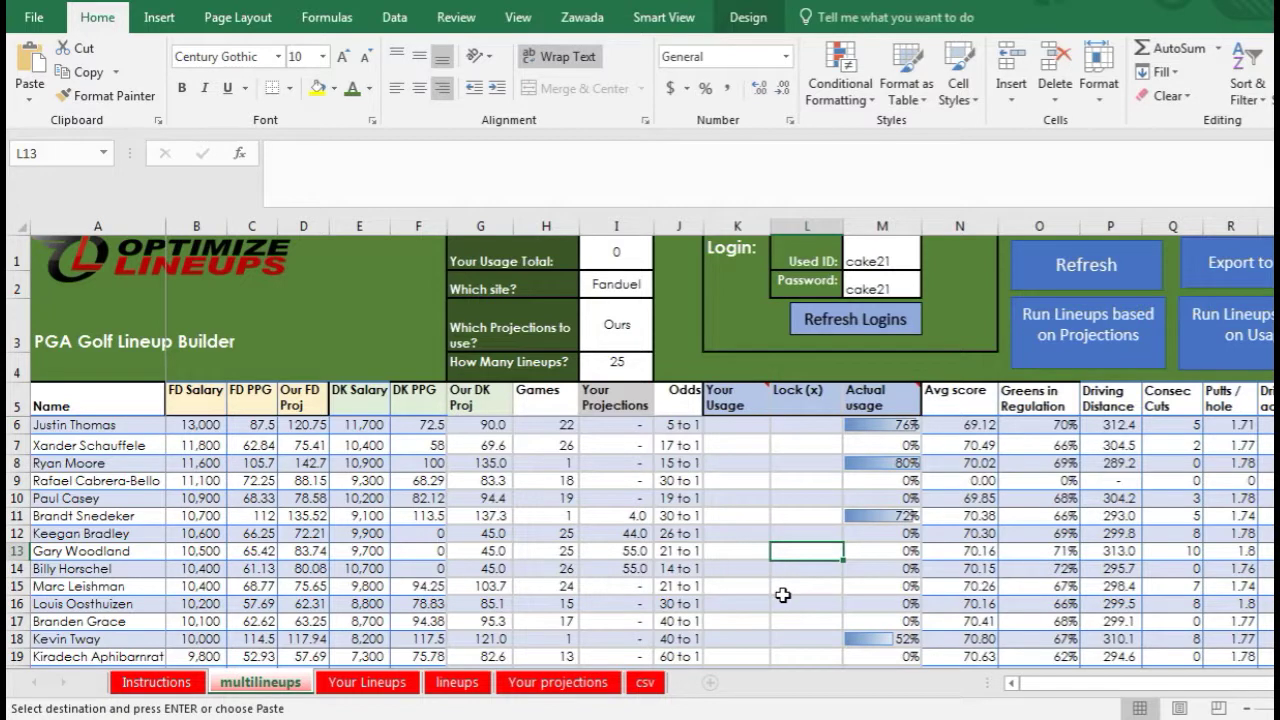
# Mark Gary Woodland as locked with an x.
pyautogui.write('x')
pyautogui.press('Return')
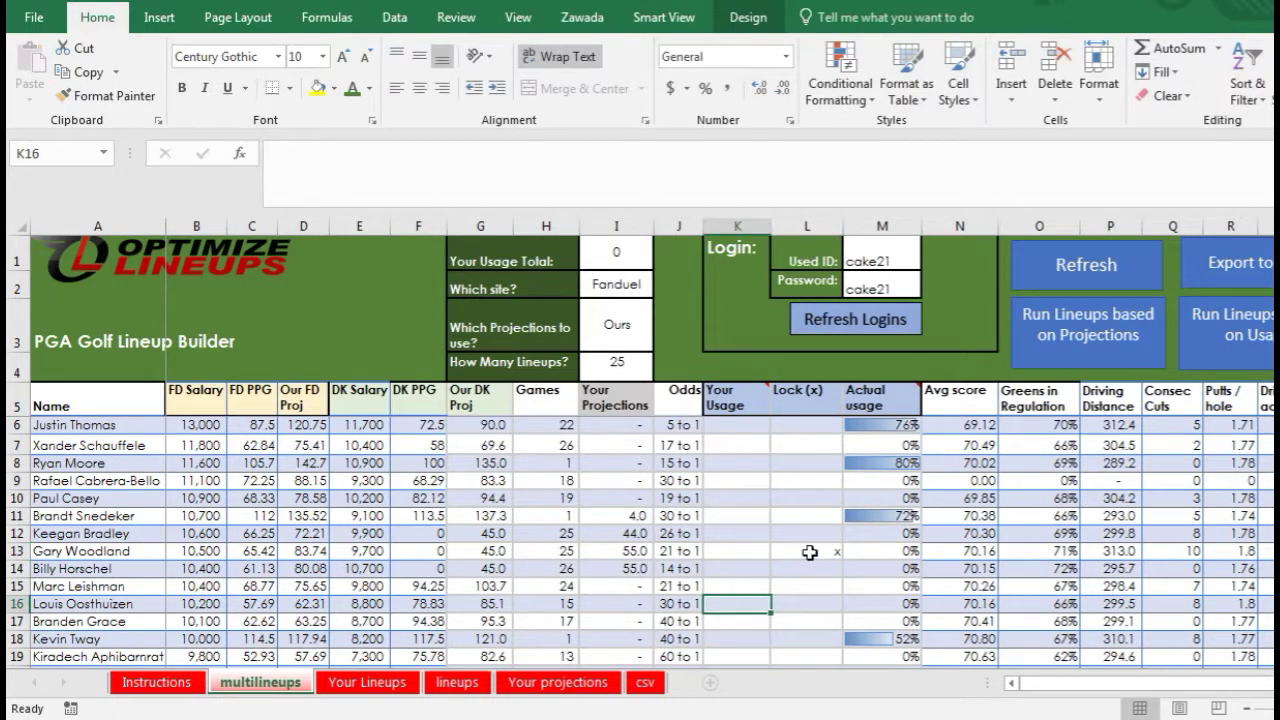
pyautogui.moveTo(822, 546); pyautogui.dragTo(810, 554)
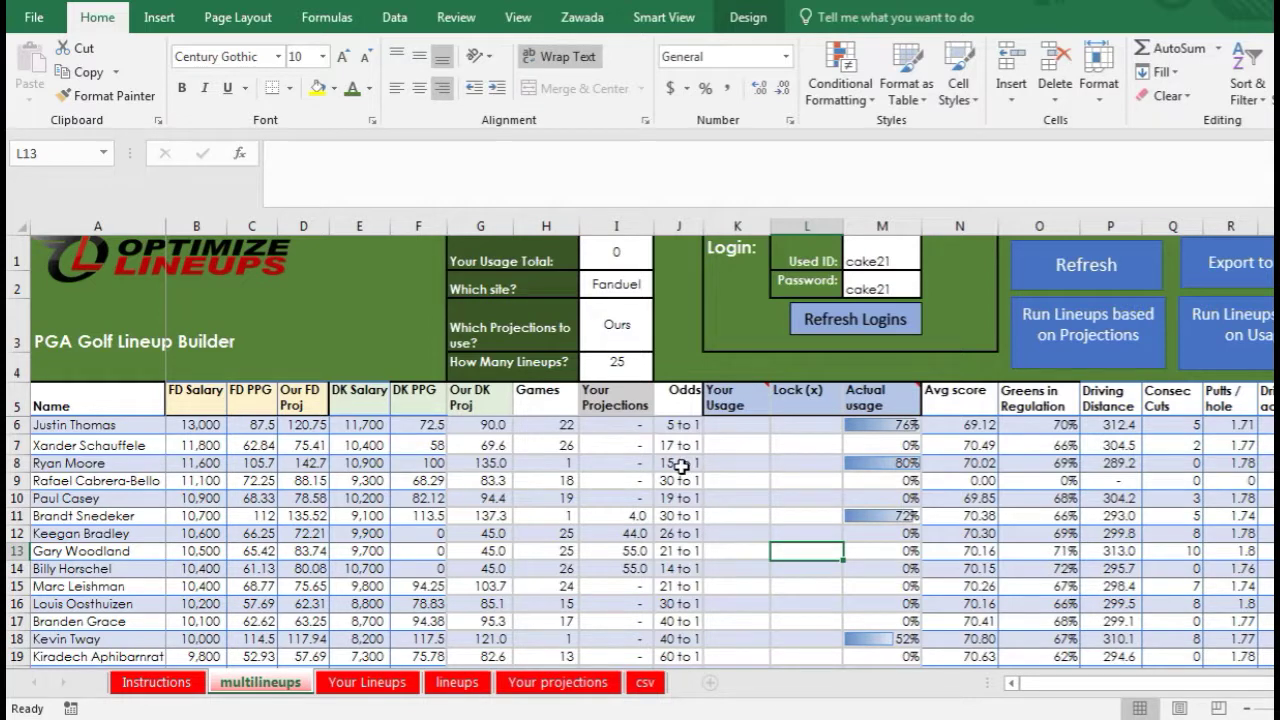
# Delete Ryan Moore's Our DK Proj in G8 so it shows a dash.
pyautogui.click(681, 466)
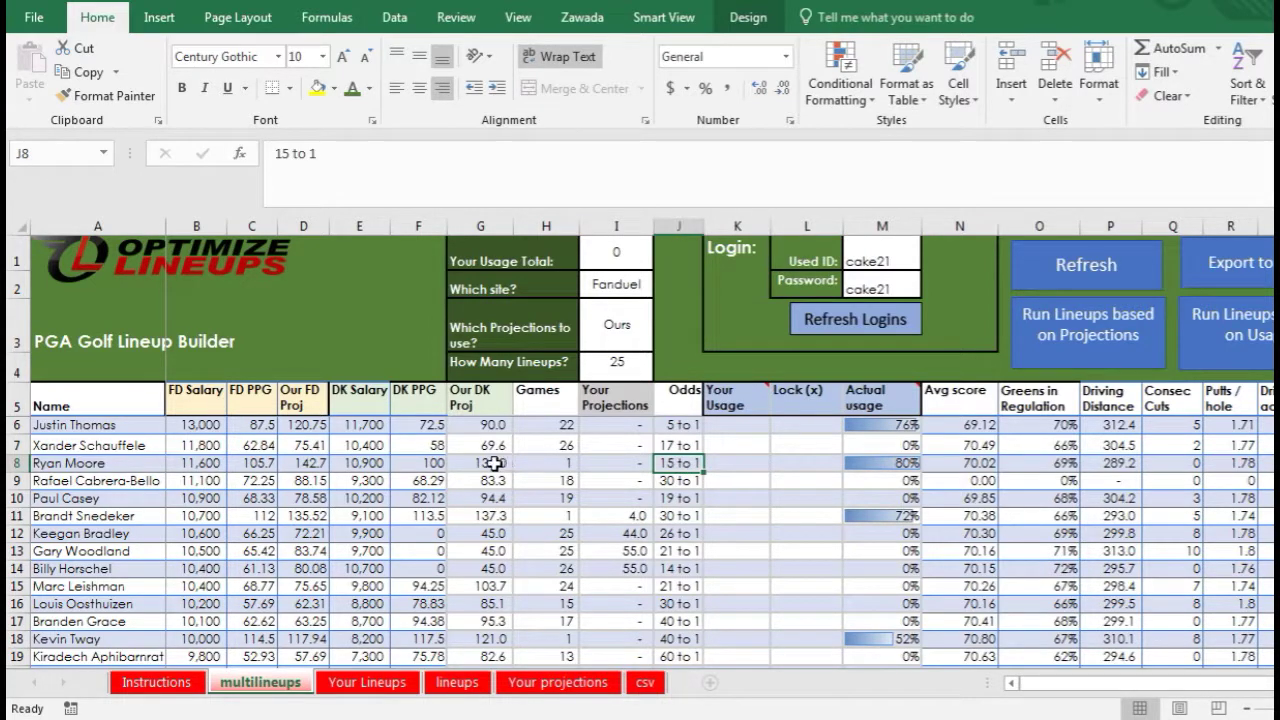
pyautogui.click(495, 464)
pyautogui.press('Delete')
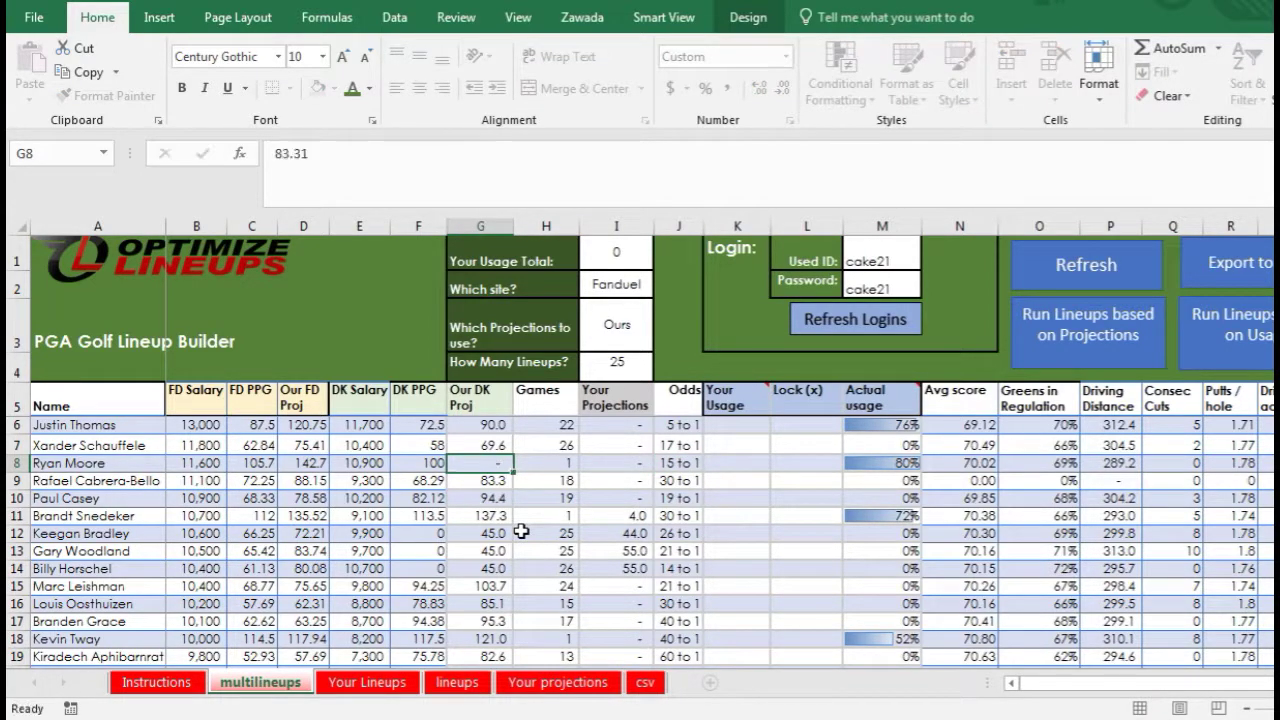
pyautogui.press('Down')
pyautogui.click(488, 503)
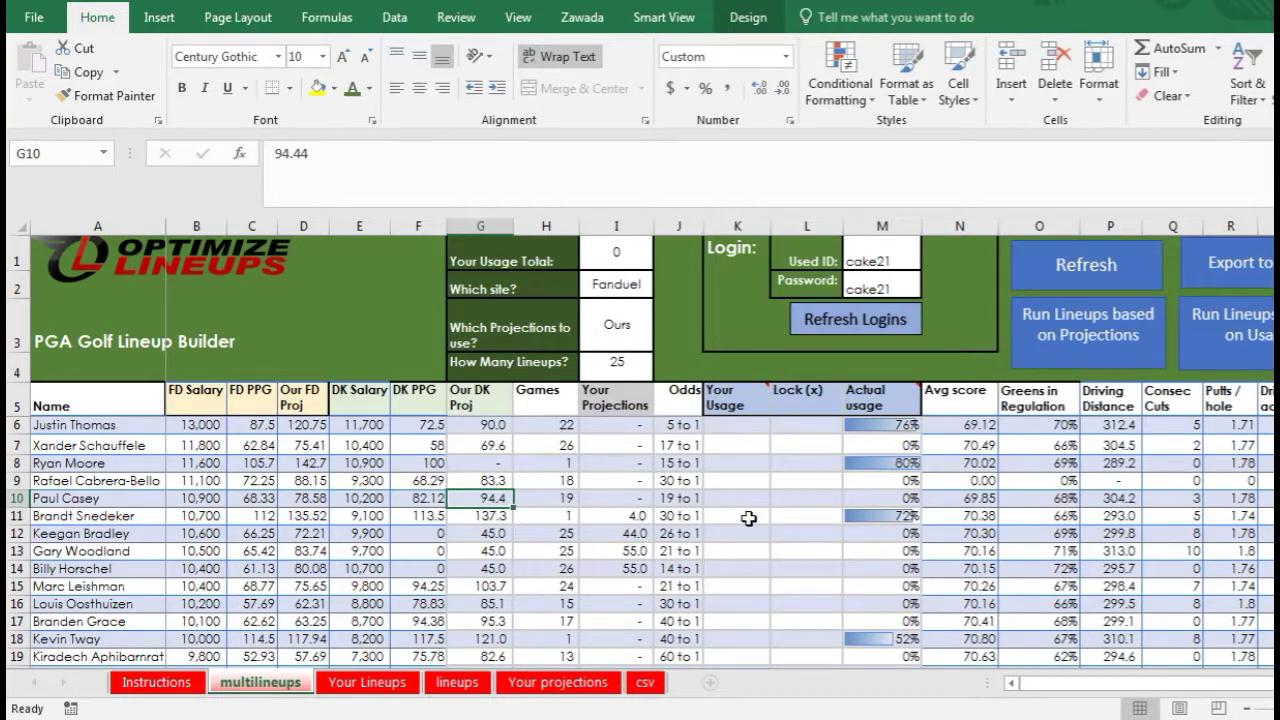
pyautogui.click(956, 499)
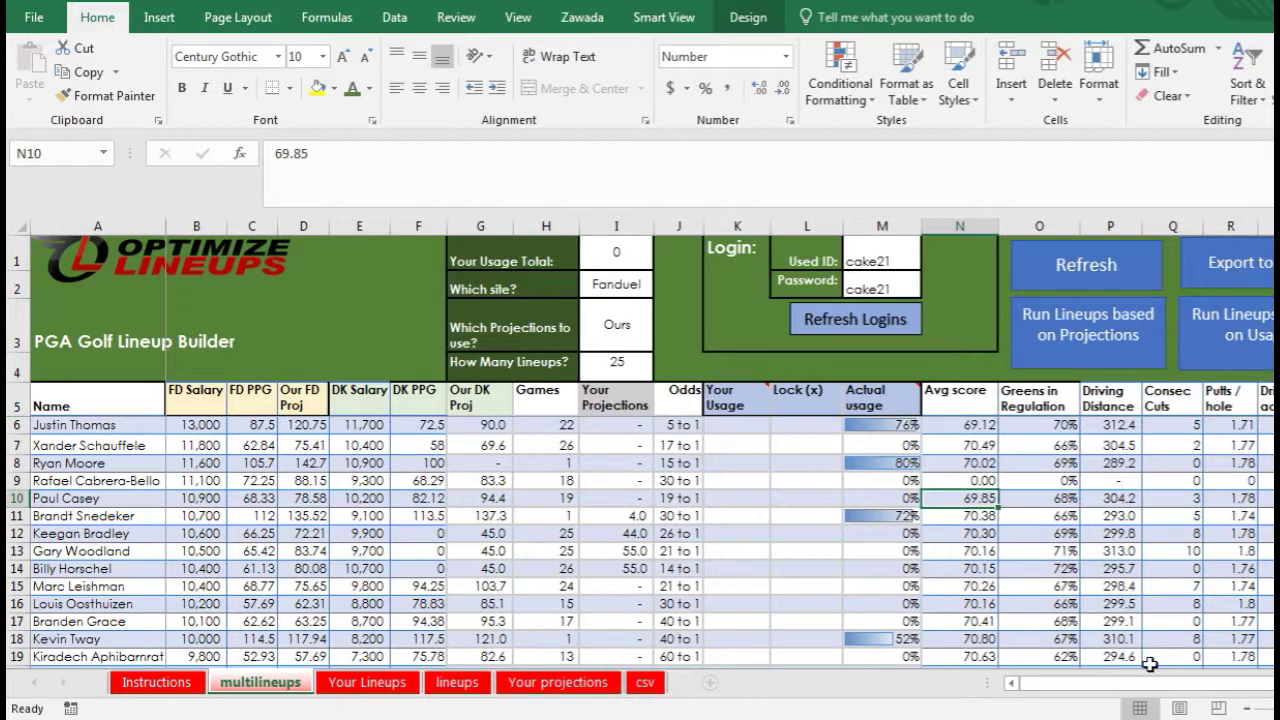
pyautogui.moveTo(1169, 689)
pyautogui.mouseDown()
pyautogui.moveTo(1217, 690)
pyautogui.moveTo(1172, 689)
pyautogui.mouseUp()
pyautogui.click(105, 512)
pyautogui.click(133, 501)
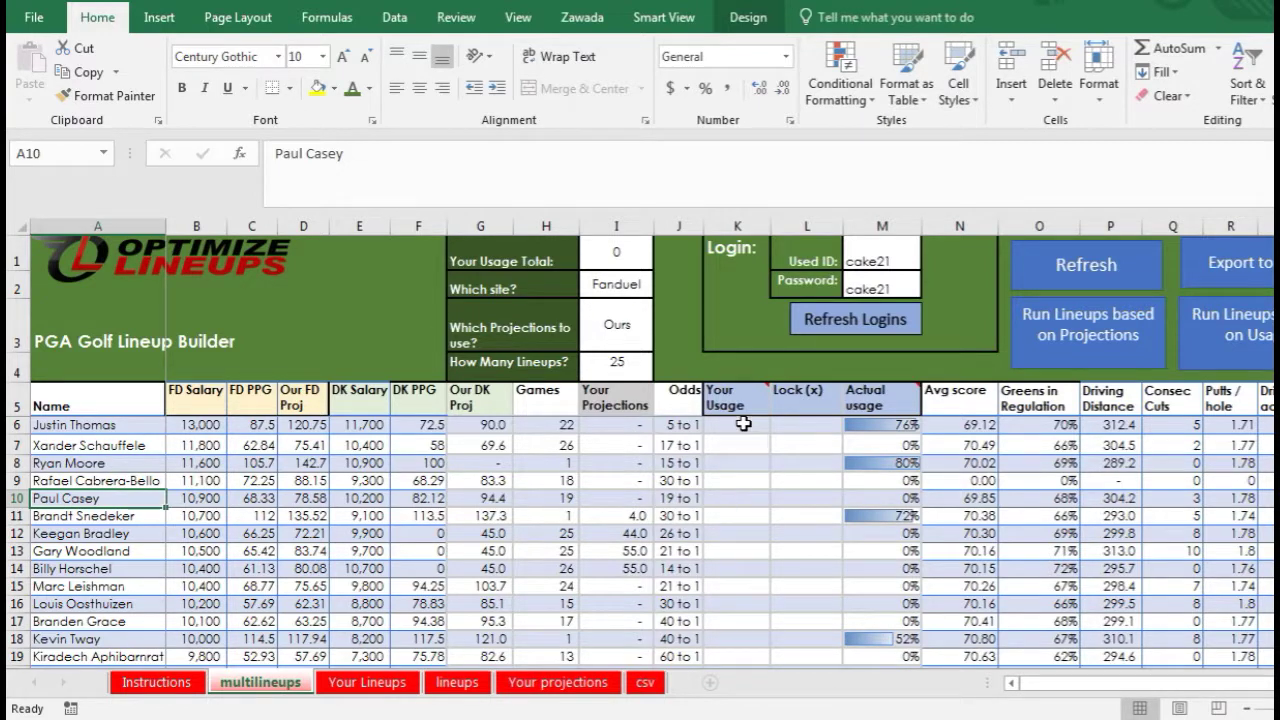
pyautogui.click(739, 424)
# Set usage 20 for Justin Thomas, 30 for Cabrera-Bello and Bradley, 40 for Oosthuizen, Pieters, Perez.
pyautogui.write('20')
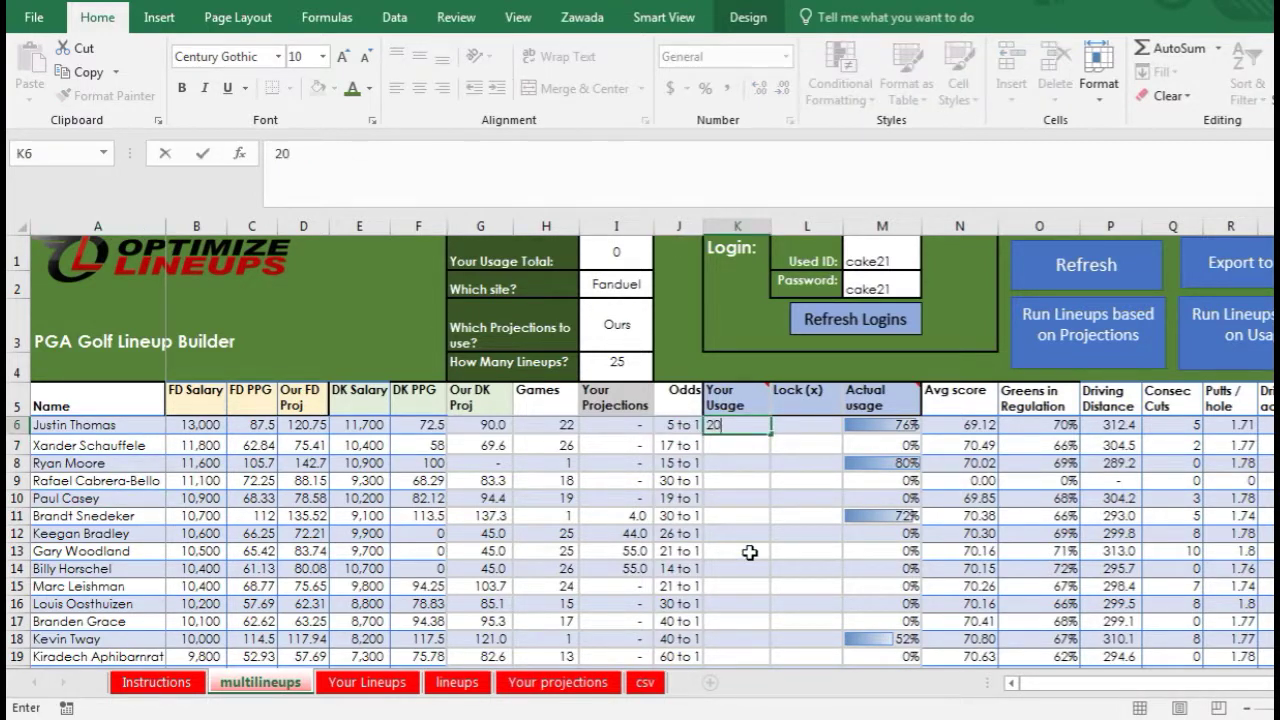
pyautogui.press('Return')
pyautogui.press('Return')
pyautogui.press('Return')
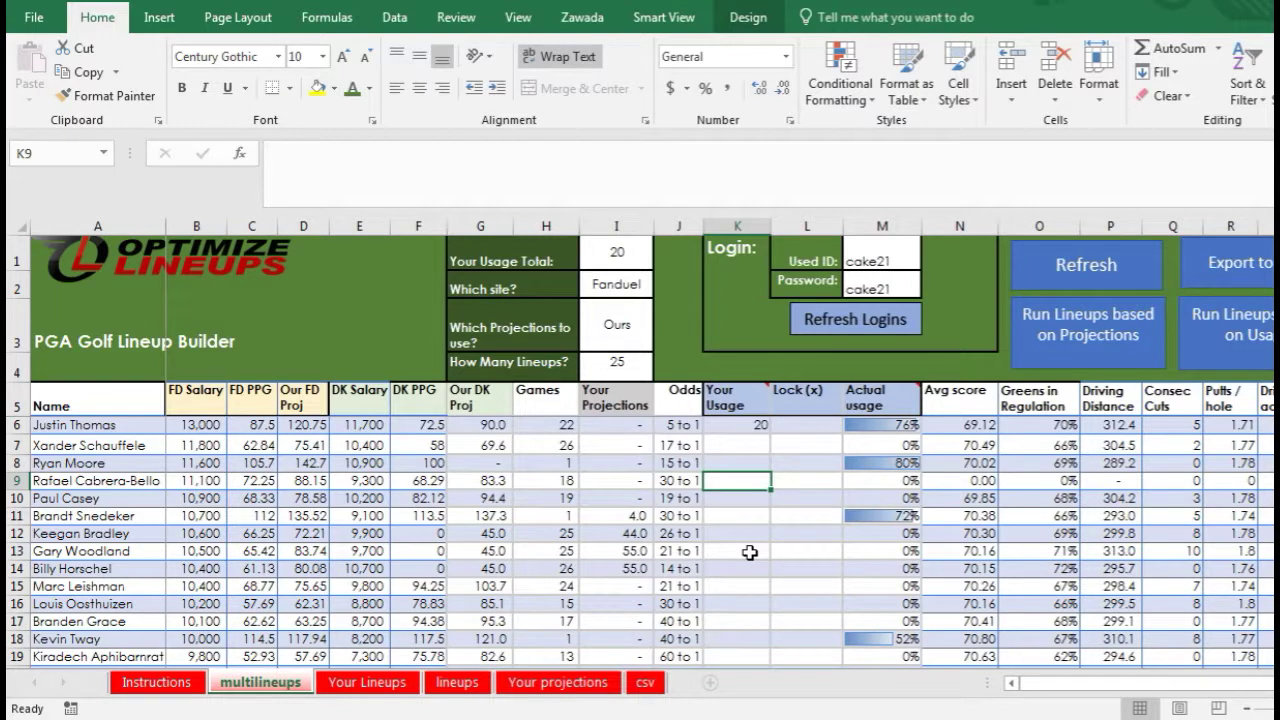
pyautogui.write('30')
pyautogui.press('Return')
pyautogui.press('Return')
pyautogui.press('Return')
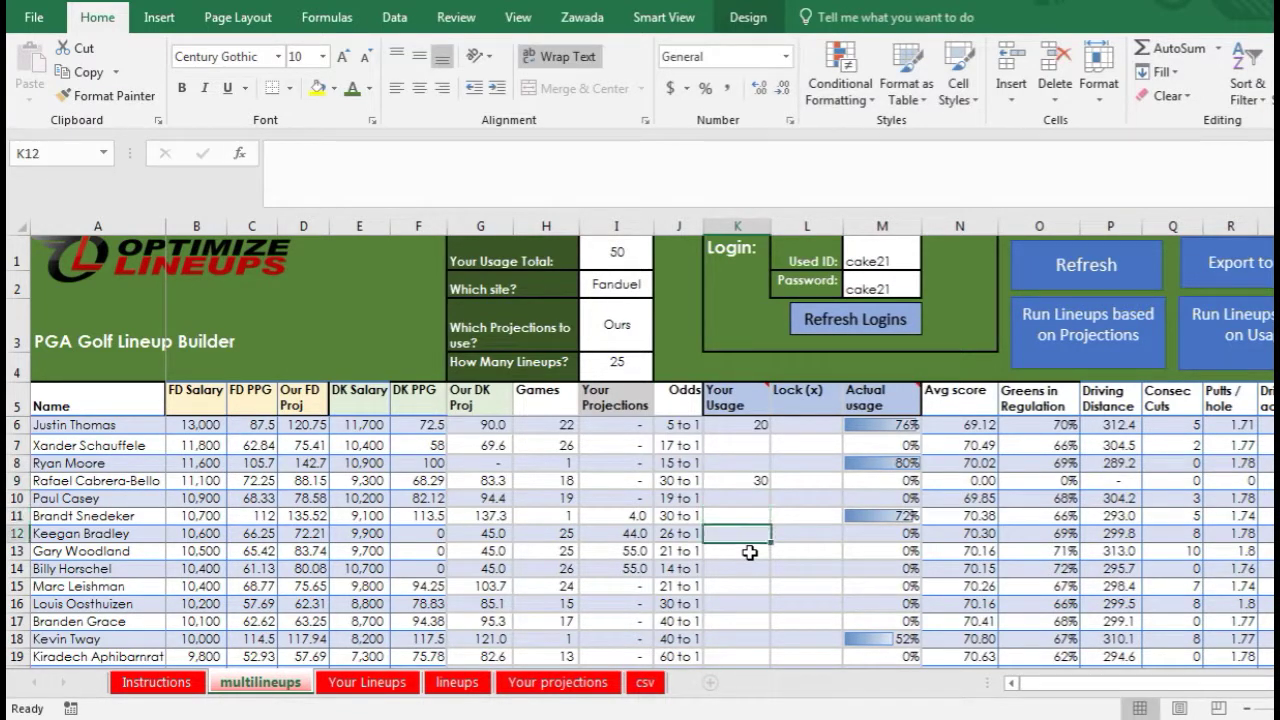
pyautogui.write('3')
pyautogui.press('Return')
pyautogui.press('Return')
pyautogui.press('Return')
pyautogui.press('Return')
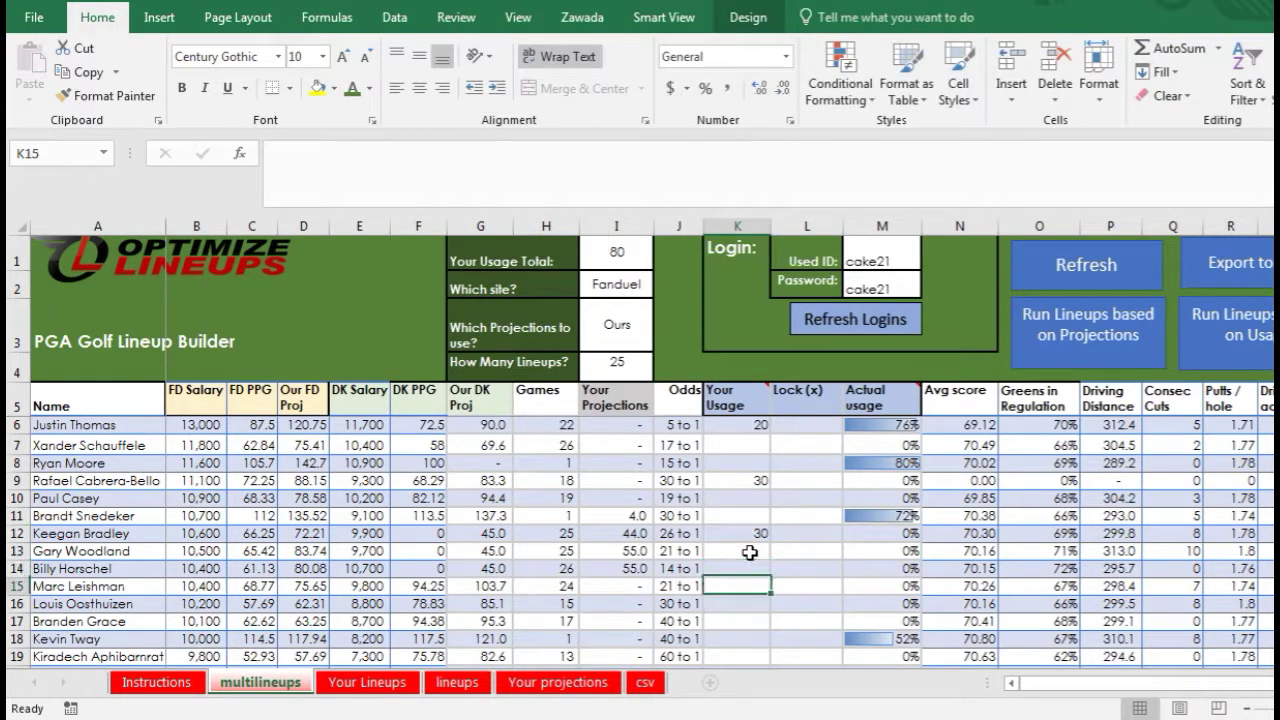
pyautogui.write('40')
pyautogui.press('Return')
pyautogui.press('Return')
pyautogui.press('Return')
pyautogui.press('Return')
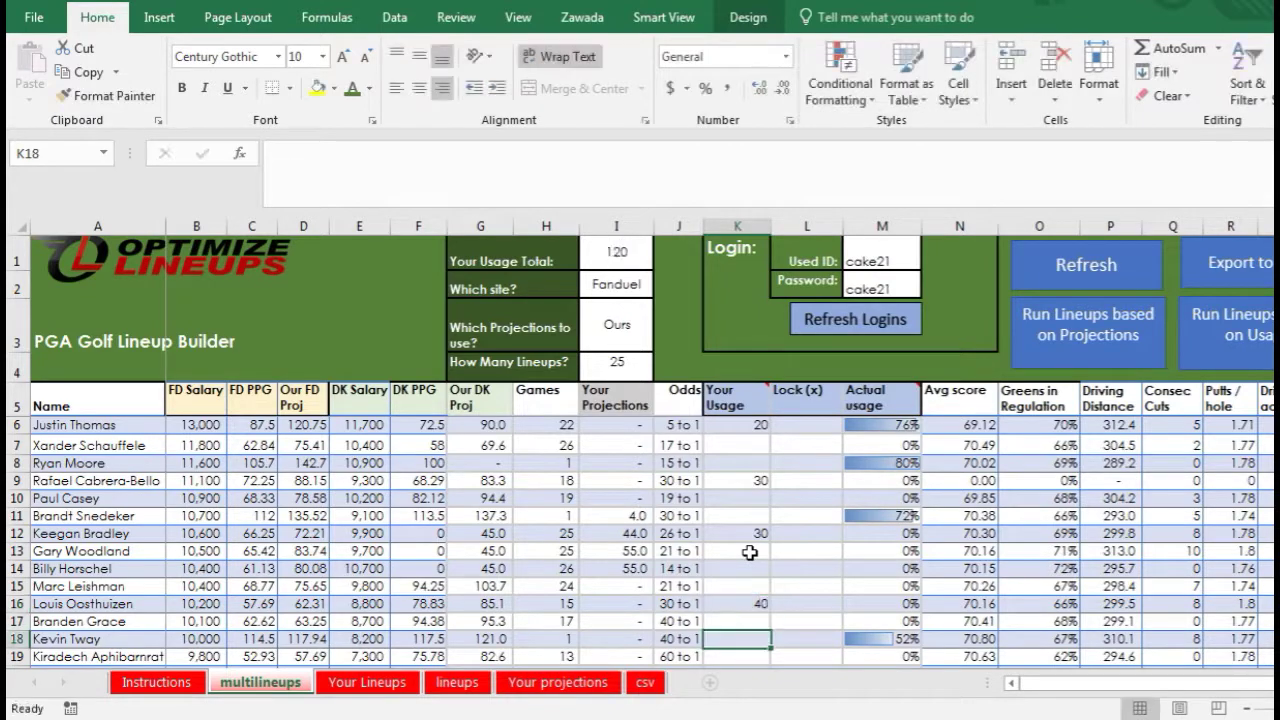
pyautogui.write('40')
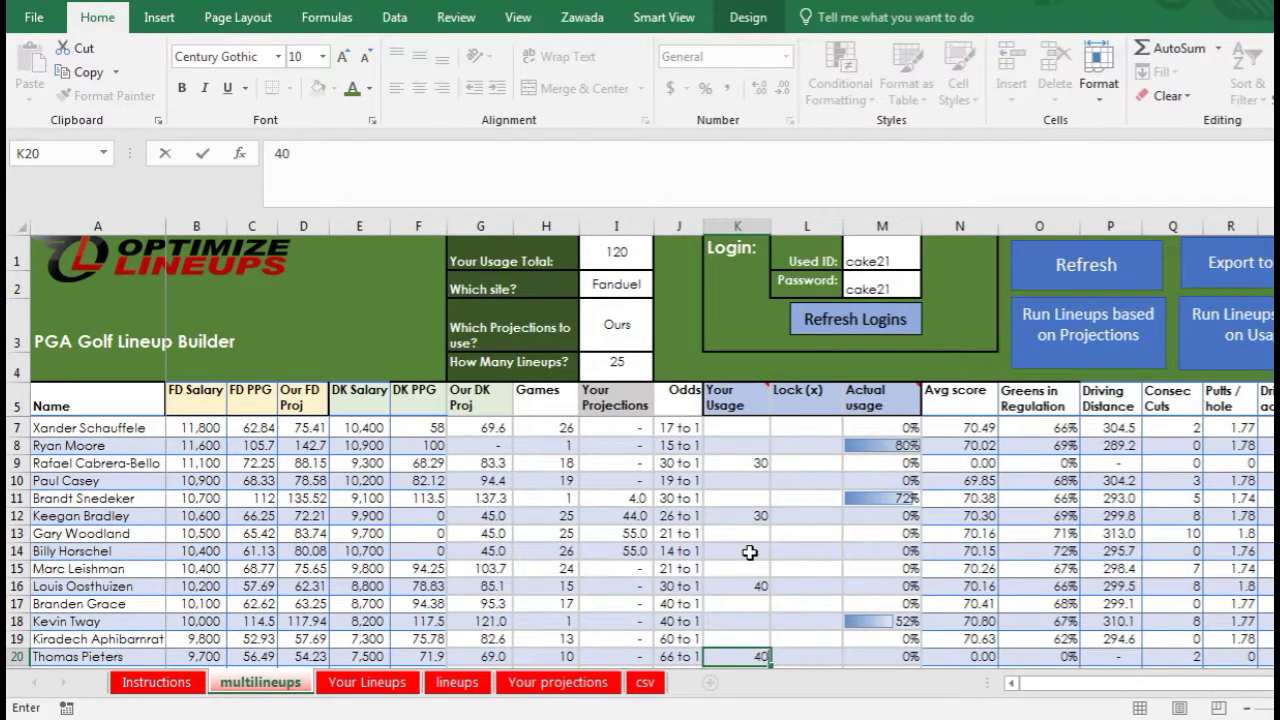
pyautogui.press('Return')
pyautogui.press('Return')
pyautogui.press('Return')
pyautogui.press('Return')
pyautogui.press('Return')
pyautogui.write('4')
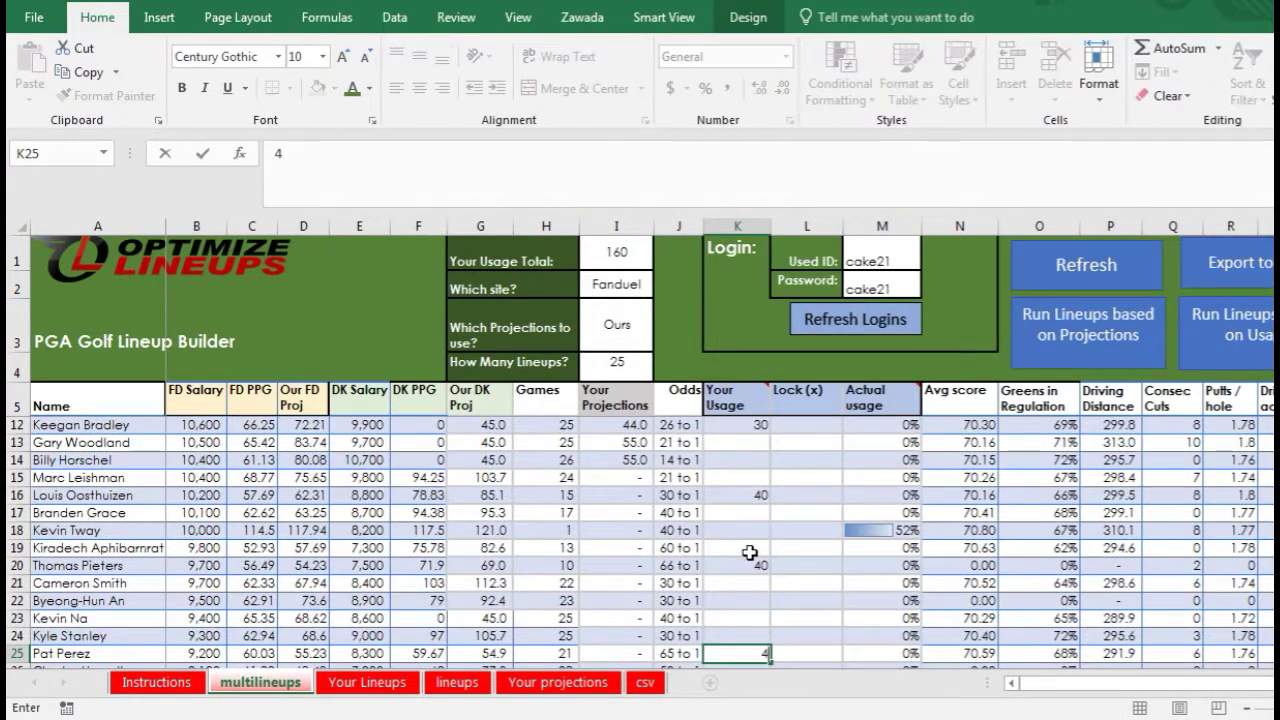
pyautogui.write('0')
pyautogui.press('Return')
pyautogui.press('Return')
pyautogui.press('Return')
pyautogui.press('Return')
# Set usage 35 for Jimmy Walker, Peter Uihlein, Jason Kokrak, Abraham Ancer and Ryan Palmer.
pyautogui.write('3')
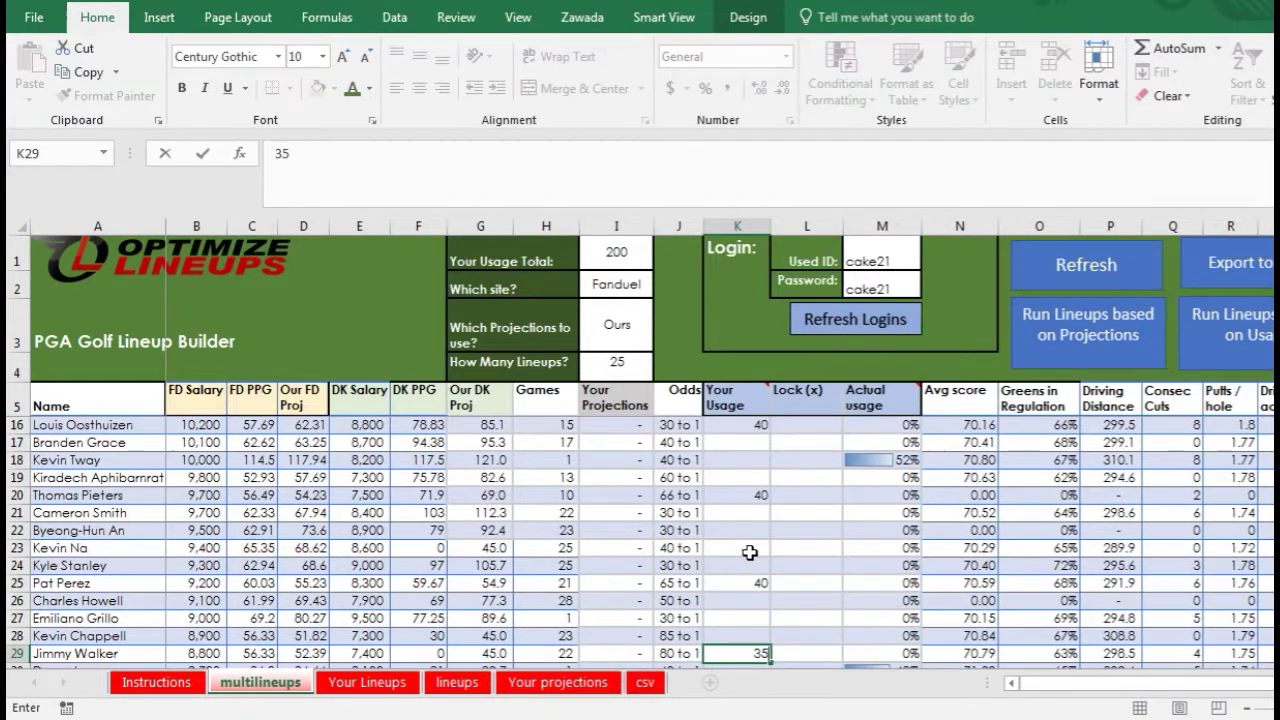
pyautogui.write('5')
pyautogui.press('Return')
pyautogui.press('Return')
pyautogui.press('Return')
pyautogui.press('Return')
pyautogui.write('35')
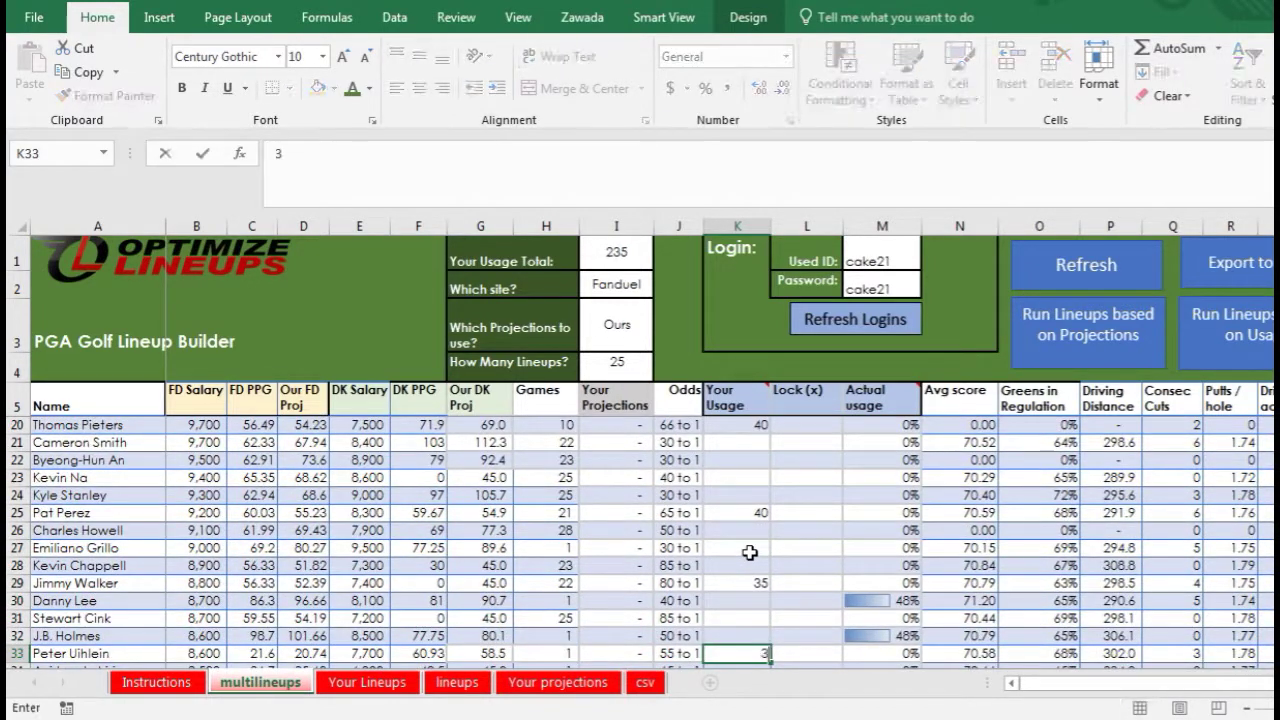
pyautogui.press('Return')
pyautogui.press('Return')
pyautogui.press('Return')
pyautogui.press('Return')
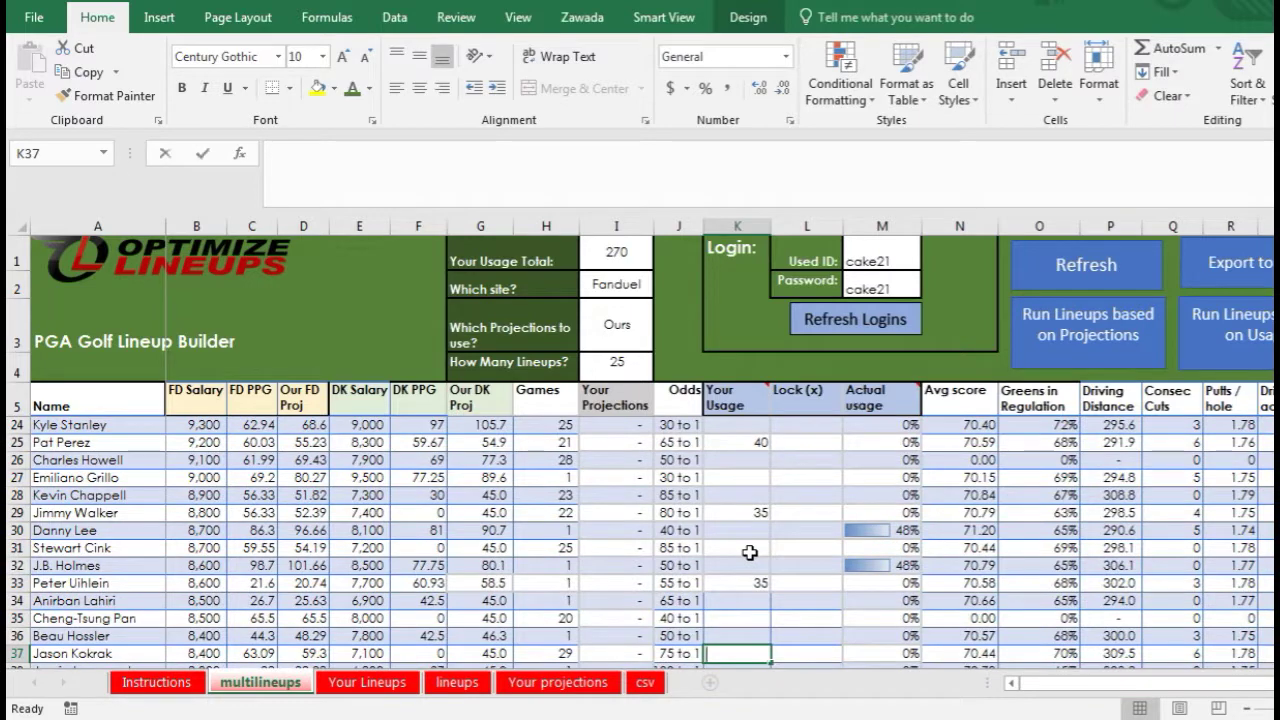
pyautogui.write('35')
pyautogui.press('Return')
pyautogui.press('Return')
pyautogui.press('Return')
pyautogui.press('Return')
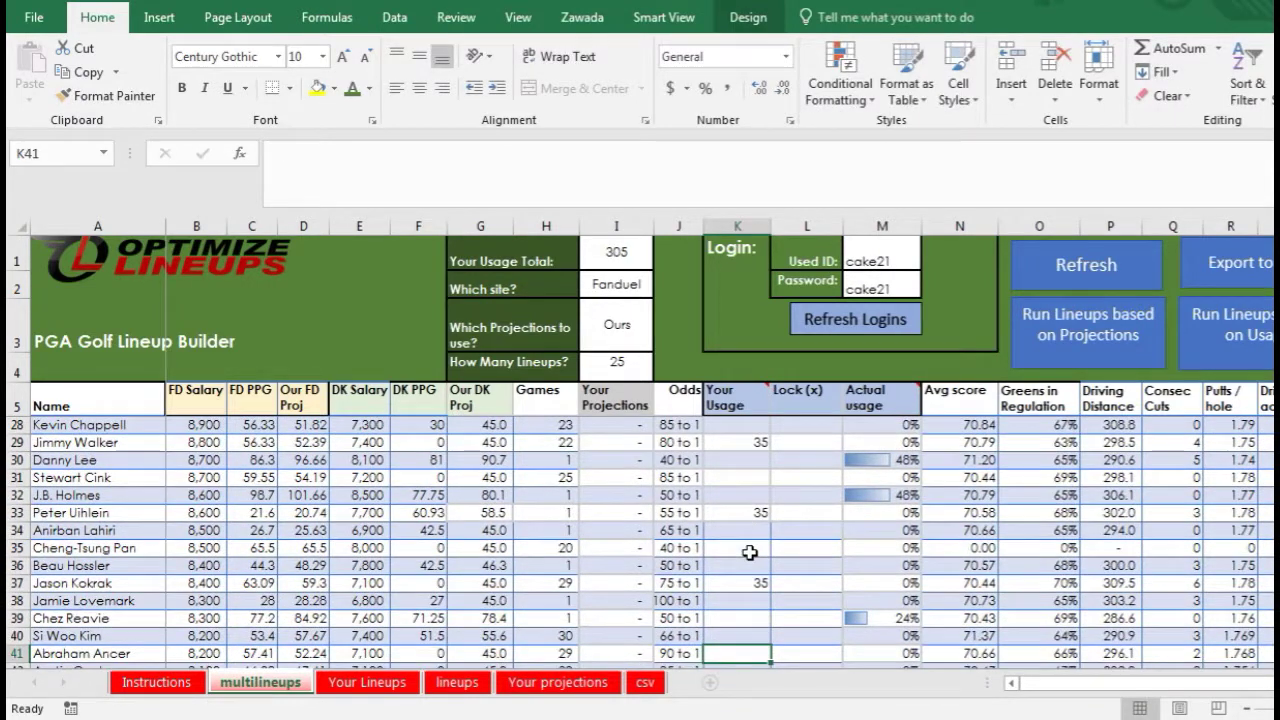
pyautogui.write('35')
pyautogui.press('Return')
pyautogui.press('Return')
pyautogui.press('Return')
pyautogui.press('Return')
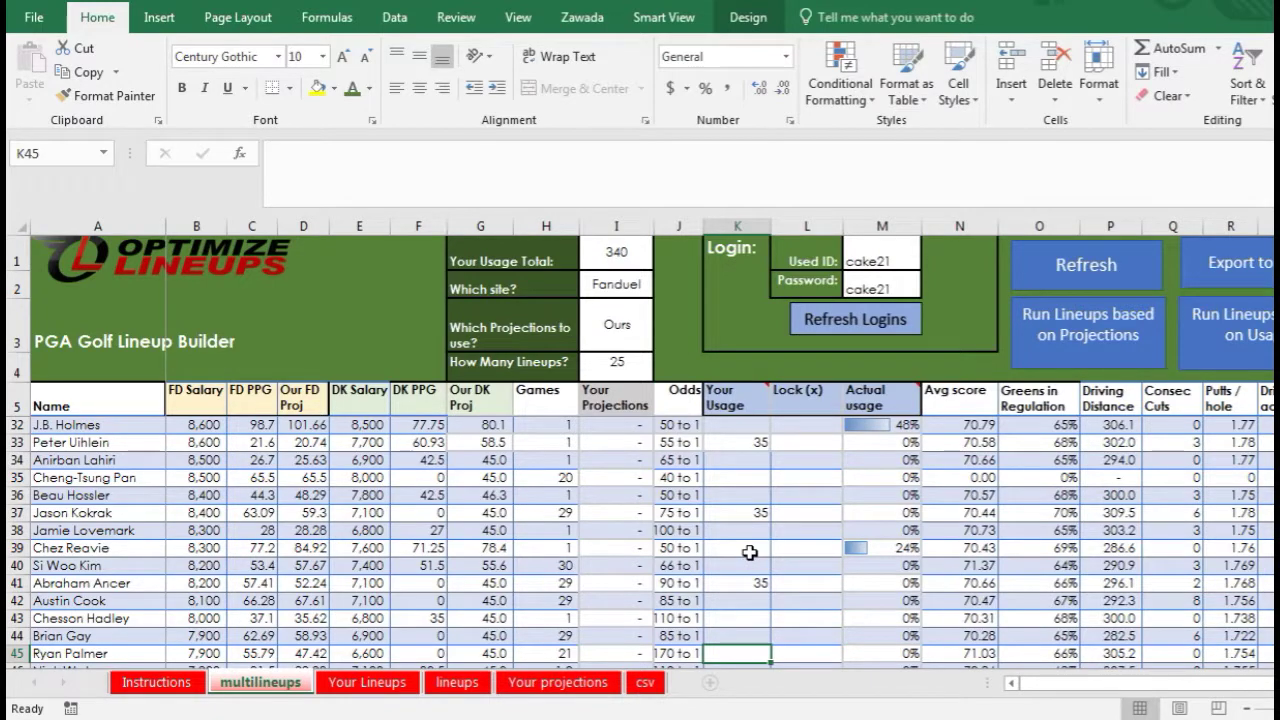
pyautogui.write('35')
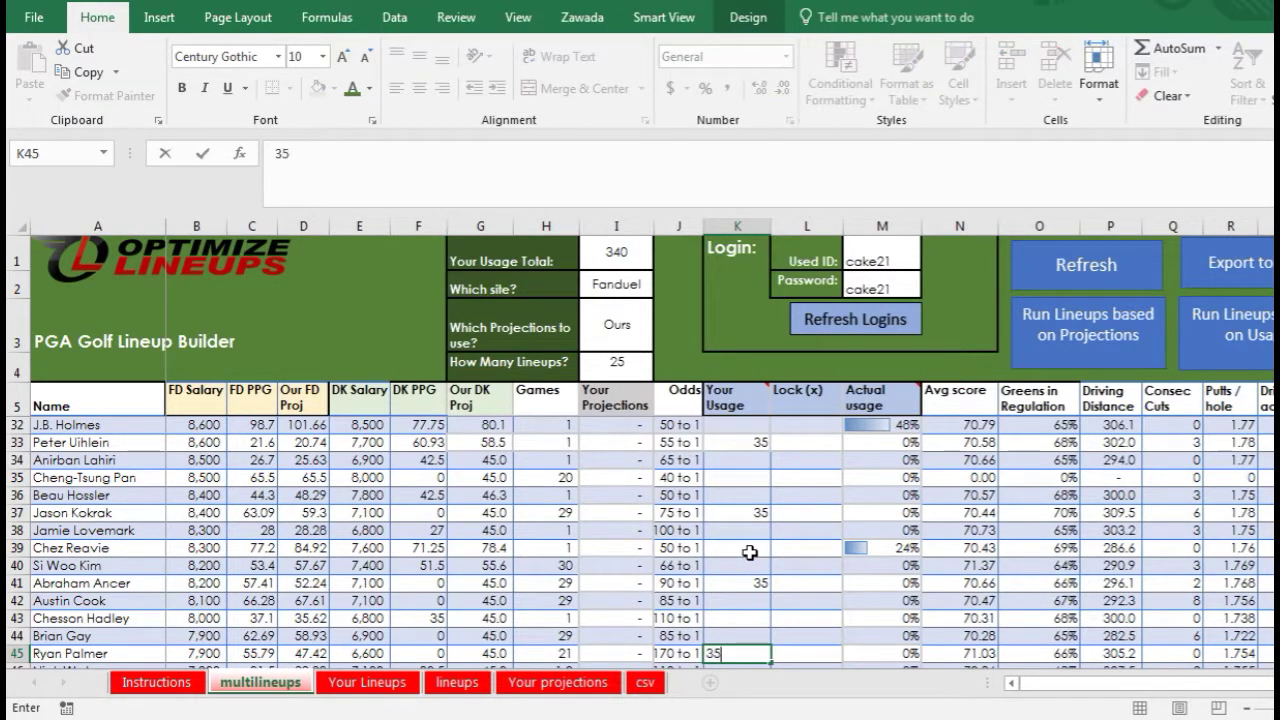
pyautogui.press('Return')
pyautogui.press('Return')
pyautogui.press('Return')
pyautogui.press('Return')
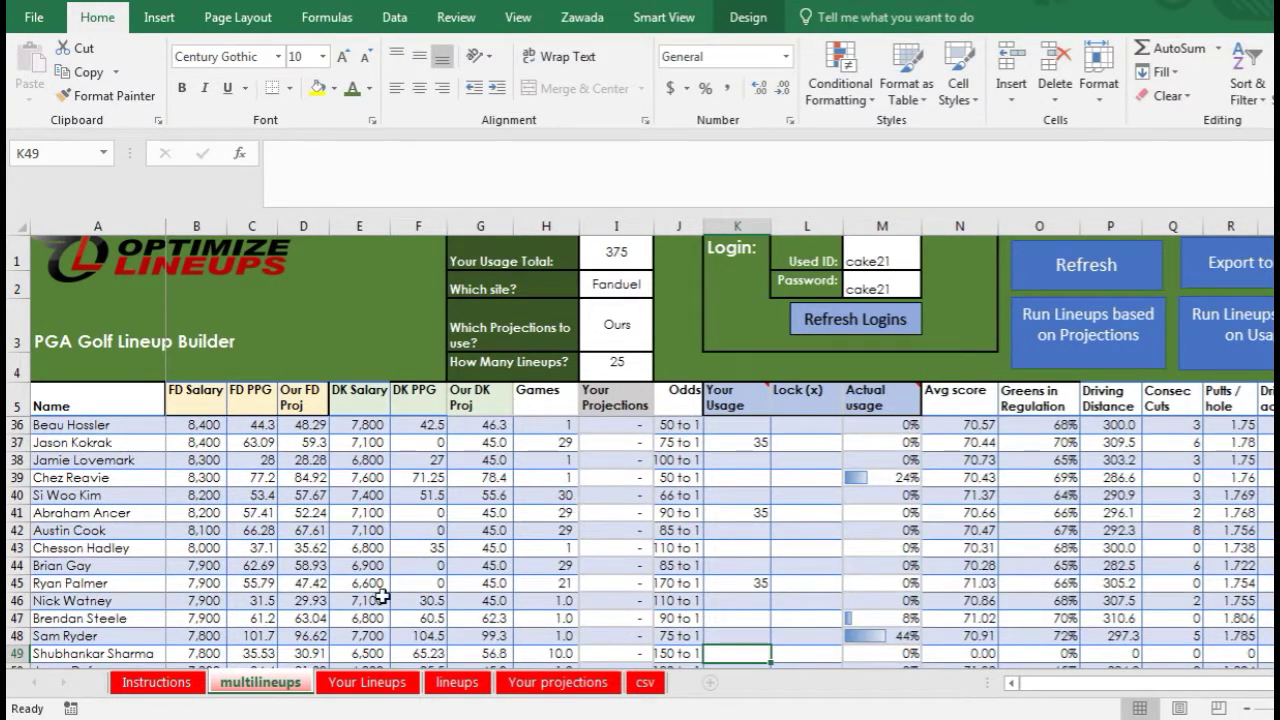
# Set usage 40 for Keith Mitchell and J.J. Spaun, and 34 for Sang-hyun Park.
pyautogui.click(346, 690)
pyautogui.click(280, 690)
pyautogui.press('Down')
pyautogui.press('Down')
pyautogui.press('Down')
pyautogui.press('Down')
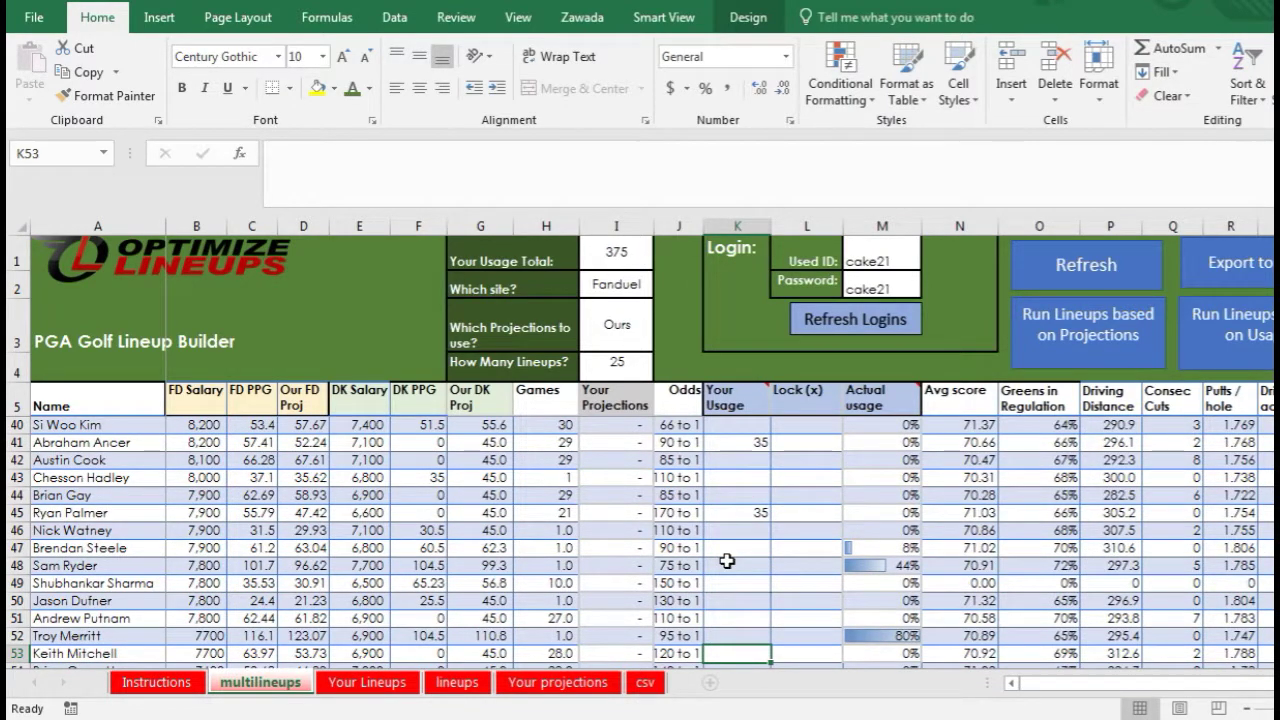
pyautogui.write('40')
pyautogui.press('Down')
pyautogui.press('Down')
pyautogui.press('Down')
pyautogui.press('Down')
pyautogui.press('Down')
pyautogui.press('Down')
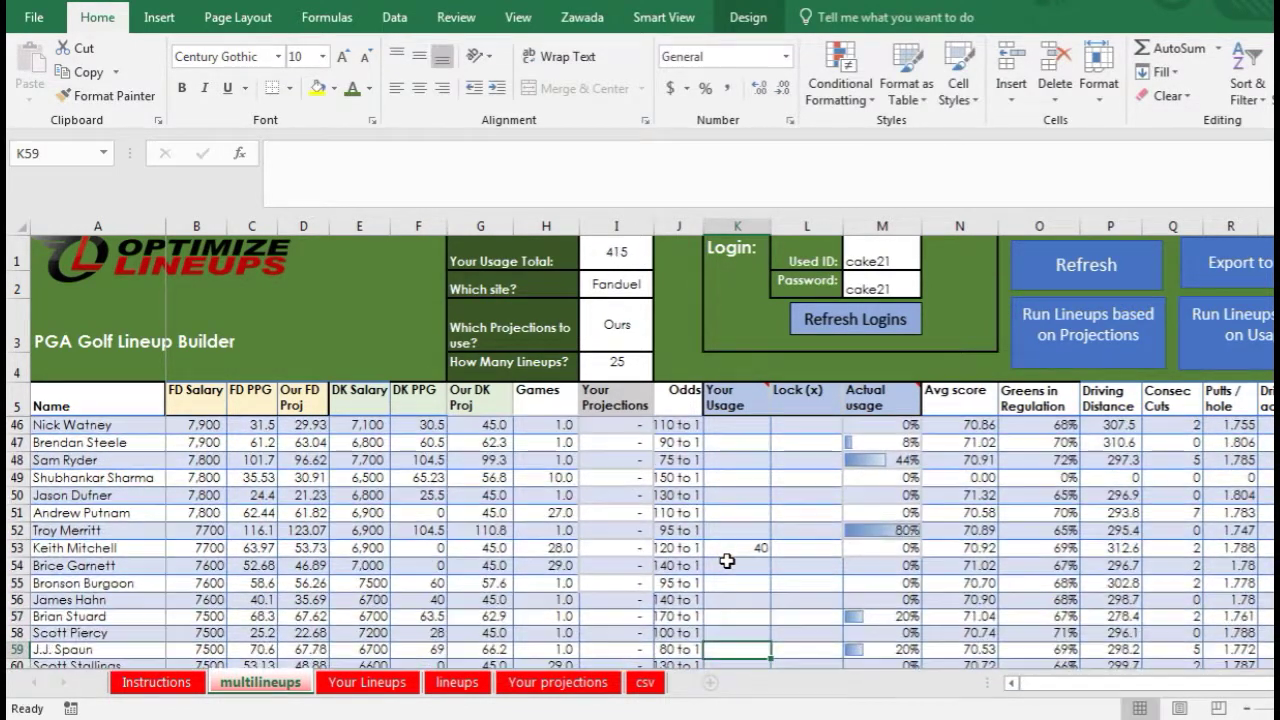
pyautogui.write('40')
pyautogui.press('Down')
pyautogui.press('Down')
pyautogui.press('Down')
pyautogui.press('Down')
pyautogui.press('Down')
pyautogui.press('Down')
pyautogui.press('Down')
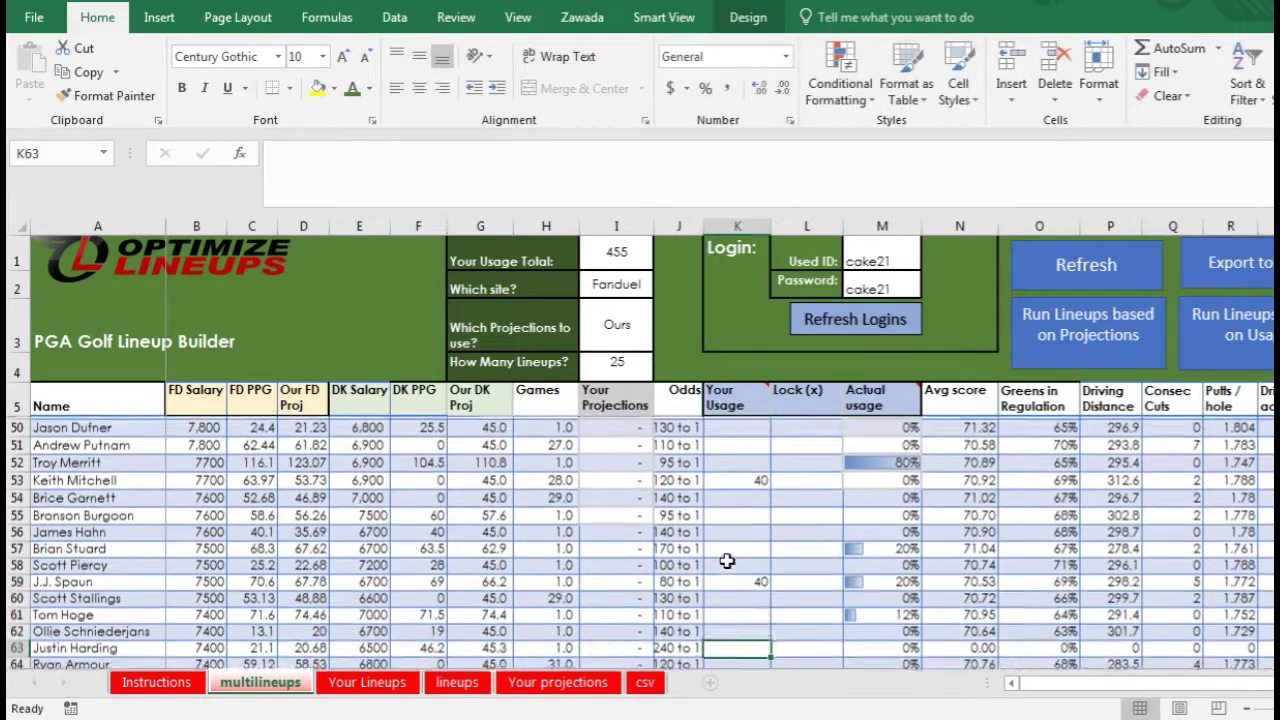
pyautogui.press('Down')
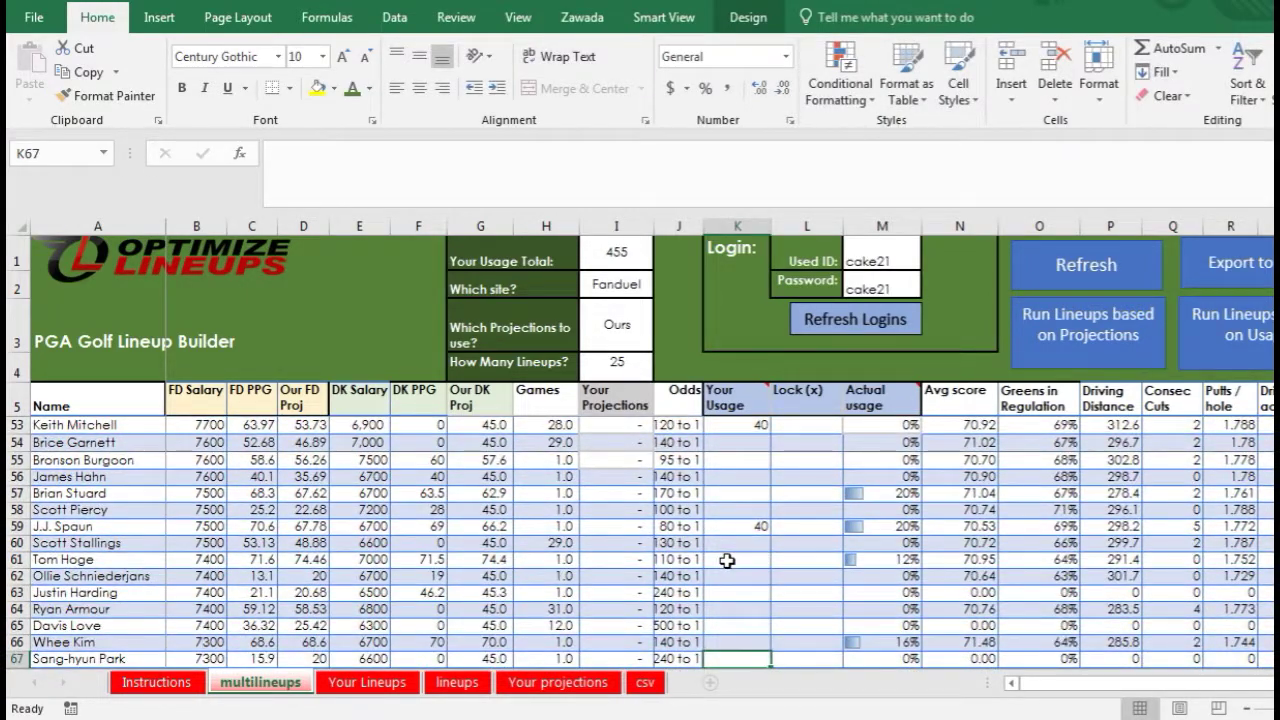
pyautogui.write('34')
pyautogui.press('Down')
pyautogui.press('Down')
pyautogui.press('Down')
pyautogui.press('Down')
pyautogui.press('Down')
pyautogui.press('Down')
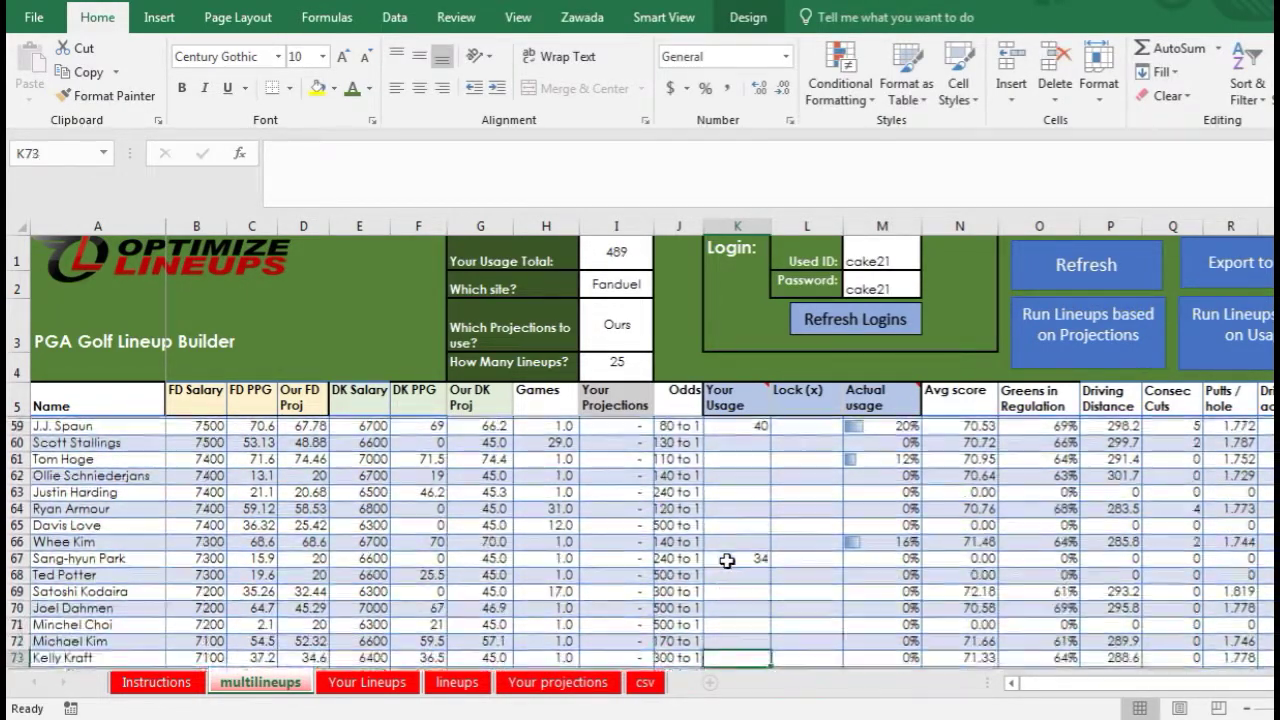
pyautogui.press('Down')
pyautogui.press('Down')
pyautogui.press('Down')
pyautogui.press('Down')
pyautogui.press('Down')
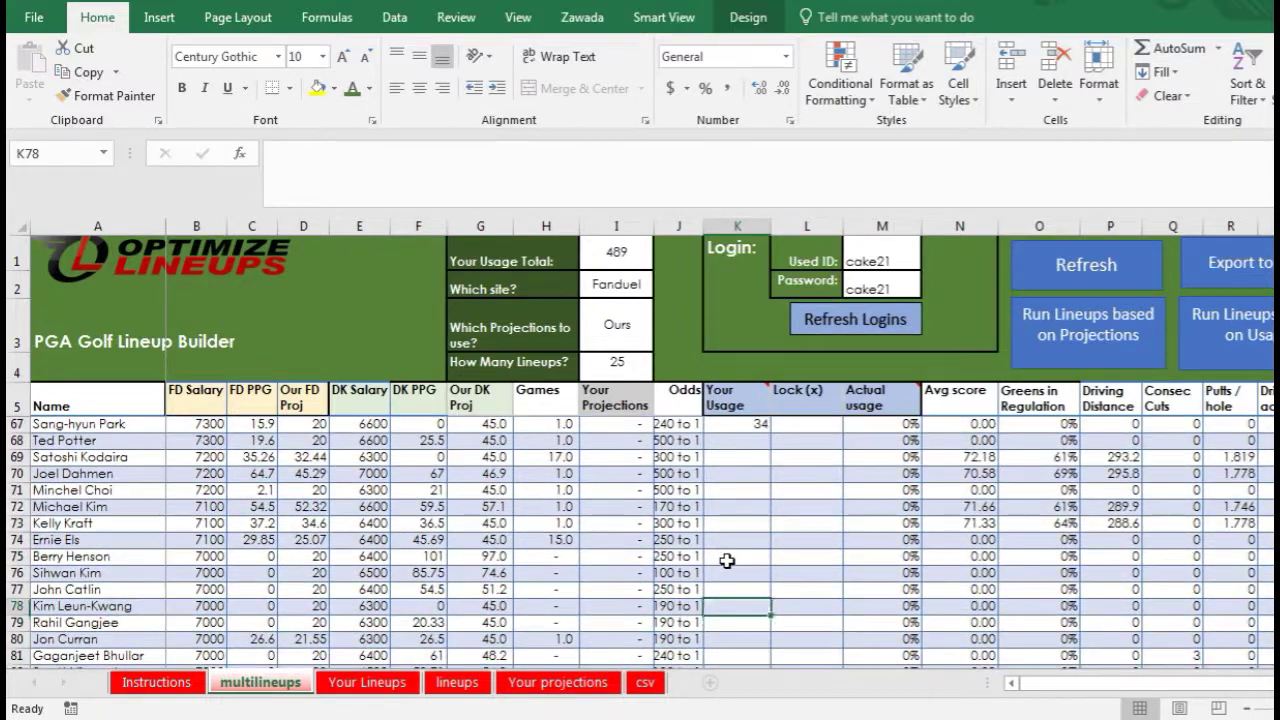
pyautogui.click(727, 561)
pyautogui.write('26')
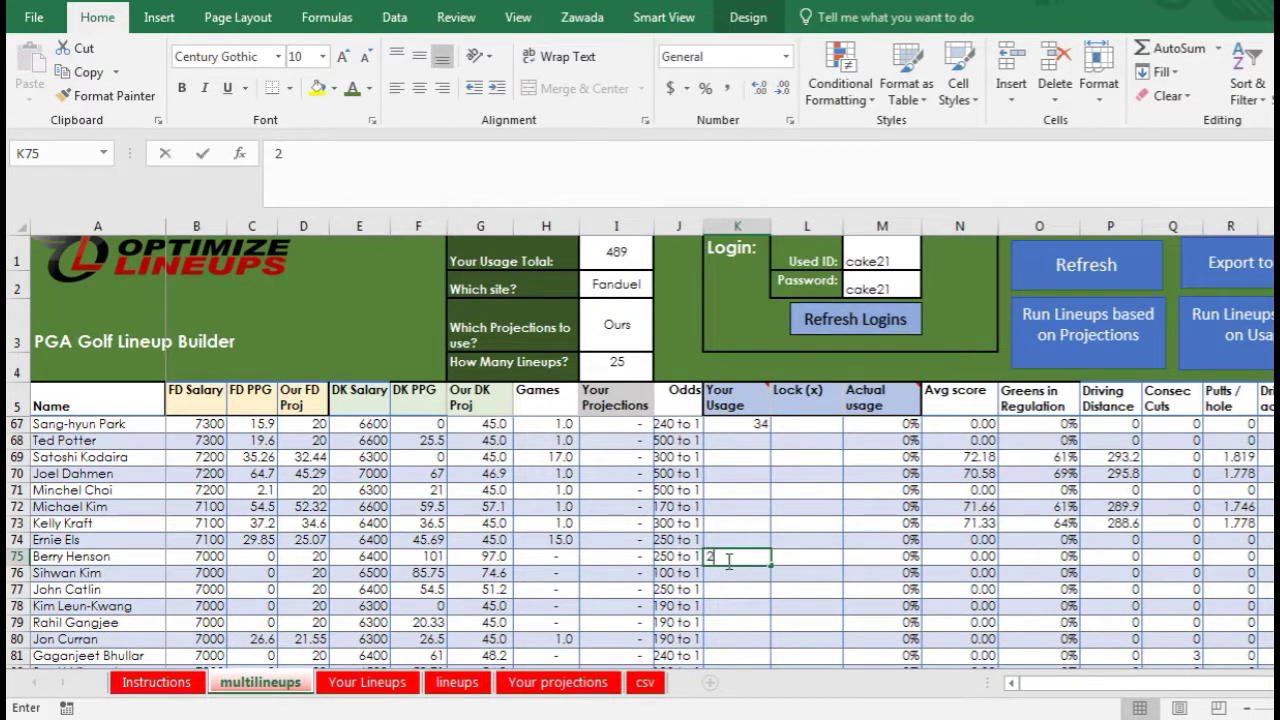
pyautogui.press('Down')
pyautogui.press('Down')
pyautogui.press('Down')
pyautogui.press('Down')
pyautogui.press('Down')
pyautogui.press('Down')
pyautogui.press('Down')
pyautogui.press('Down')
pyautogui.press('Down')
pyautogui.press('Down')
pyautogui.press('Down')
pyautogui.press('Down')
pyautogui.press('Down')
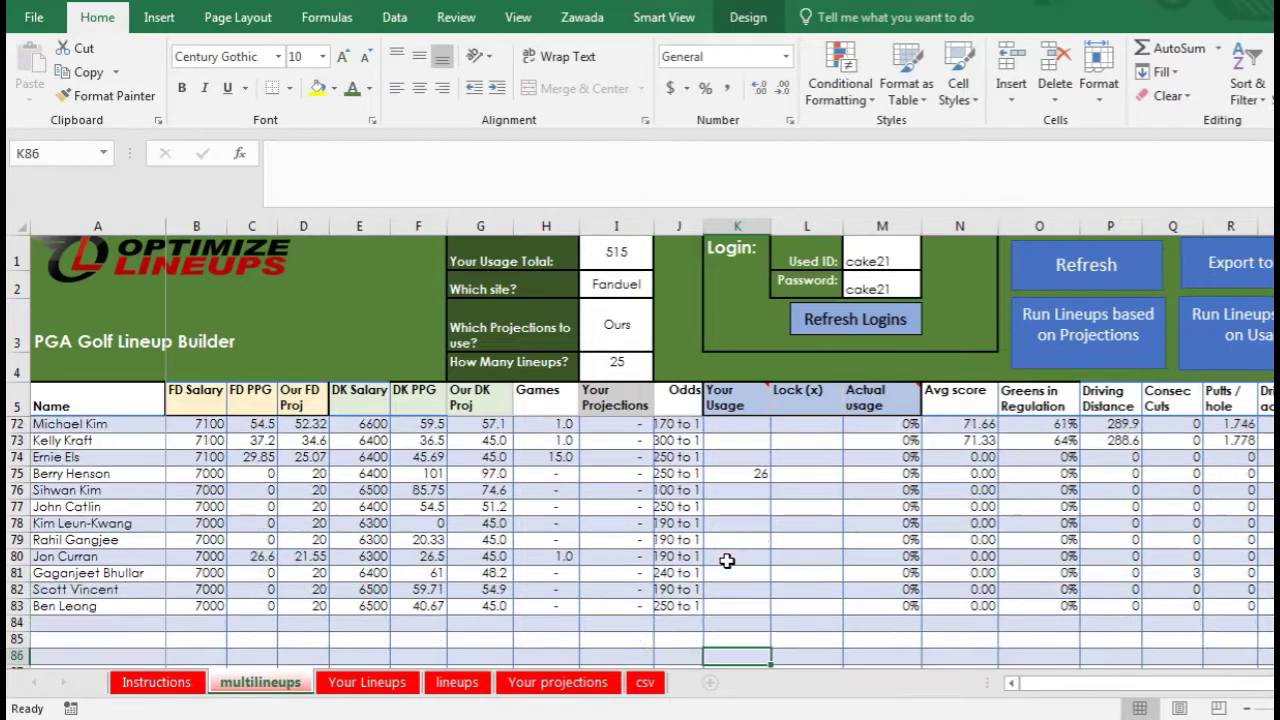
pyautogui.press('Up')
pyautogui.press('Up')
pyautogui.press('Up')
pyautogui.press('Up')
pyautogui.press('Up')
pyautogui.press('Up')
pyautogui.press('Up')
pyautogui.press('Up')
pyautogui.press('Up')
pyautogui.press('Up')
pyautogui.press('Up')
pyautogui.press('Up')
pyautogui.press('Up')
pyautogui.press('Up')
pyautogui.press('Up')
pyautogui.press('Up')
pyautogui.press('Up')
pyautogui.press('Up')
pyautogui.press('Up')
pyautogui.press('Up')
pyautogui.press('Up')
pyautogui.press('Up')
pyautogui.press('Up')
pyautogui.press('Up')
pyautogui.press('Up')
pyautogui.press('Up')
pyautogui.press('Up')
pyautogui.press('Up')
pyautogui.press('Up')
pyautogui.press('Up')
pyautogui.press('Up')
pyautogui.press('Up')
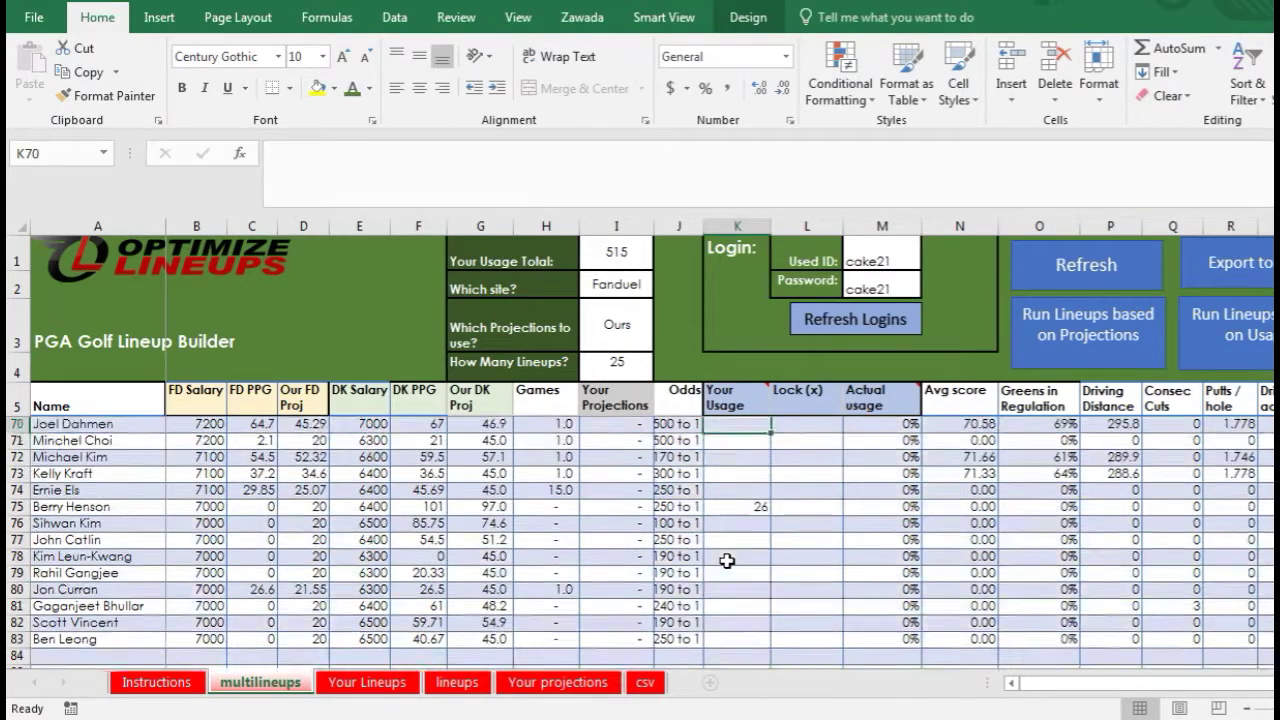
pyautogui.press('Up')
pyautogui.press('Up')
pyautogui.press('Up')
pyautogui.press('Up')
pyautogui.press('Up')
pyautogui.press('Up')
pyautogui.press('Up')
pyautogui.press('Up')
pyautogui.press('Up')
pyautogui.press('Up')
pyautogui.press('Up')
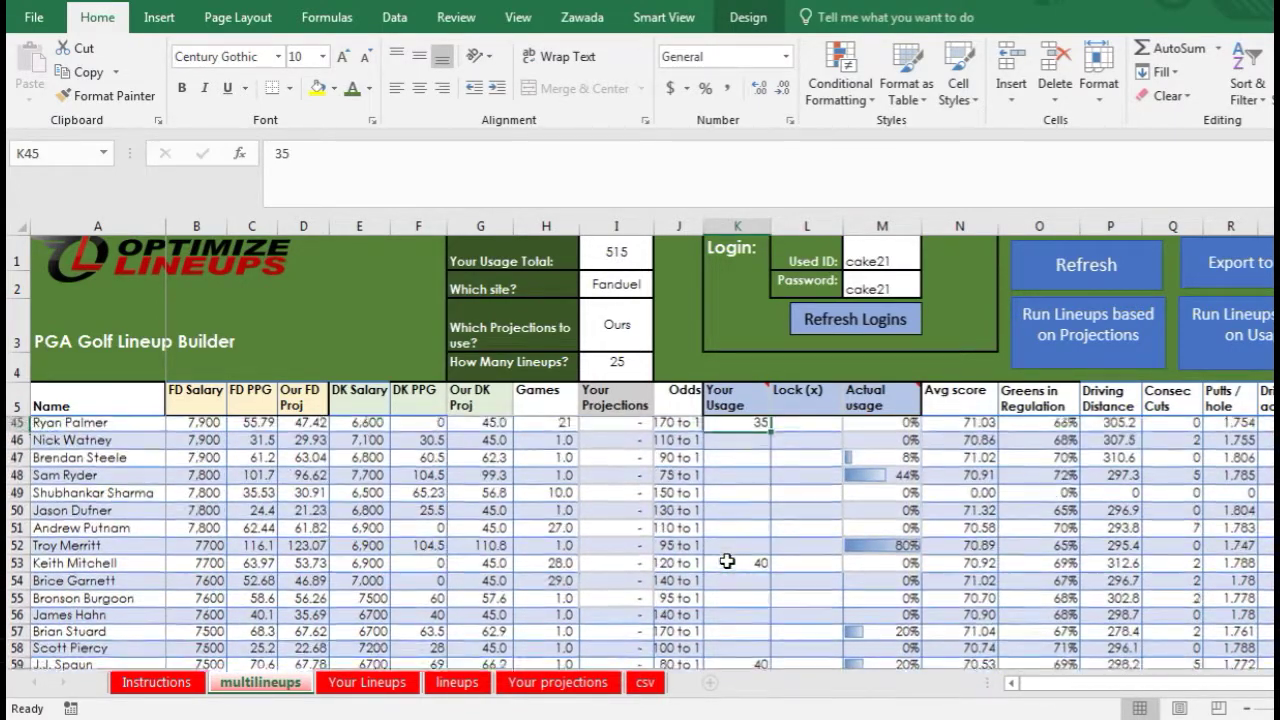
pyautogui.press('Up')
pyautogui.press('Up')
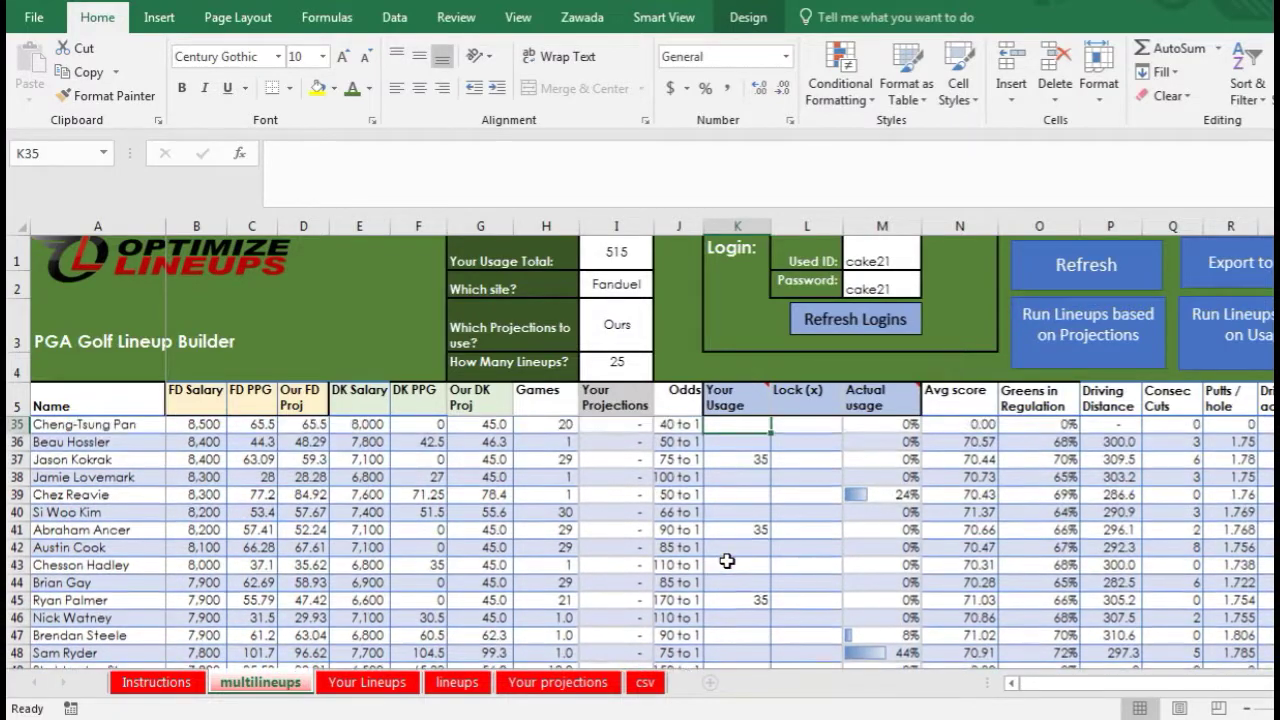
pyautogui.write('30')
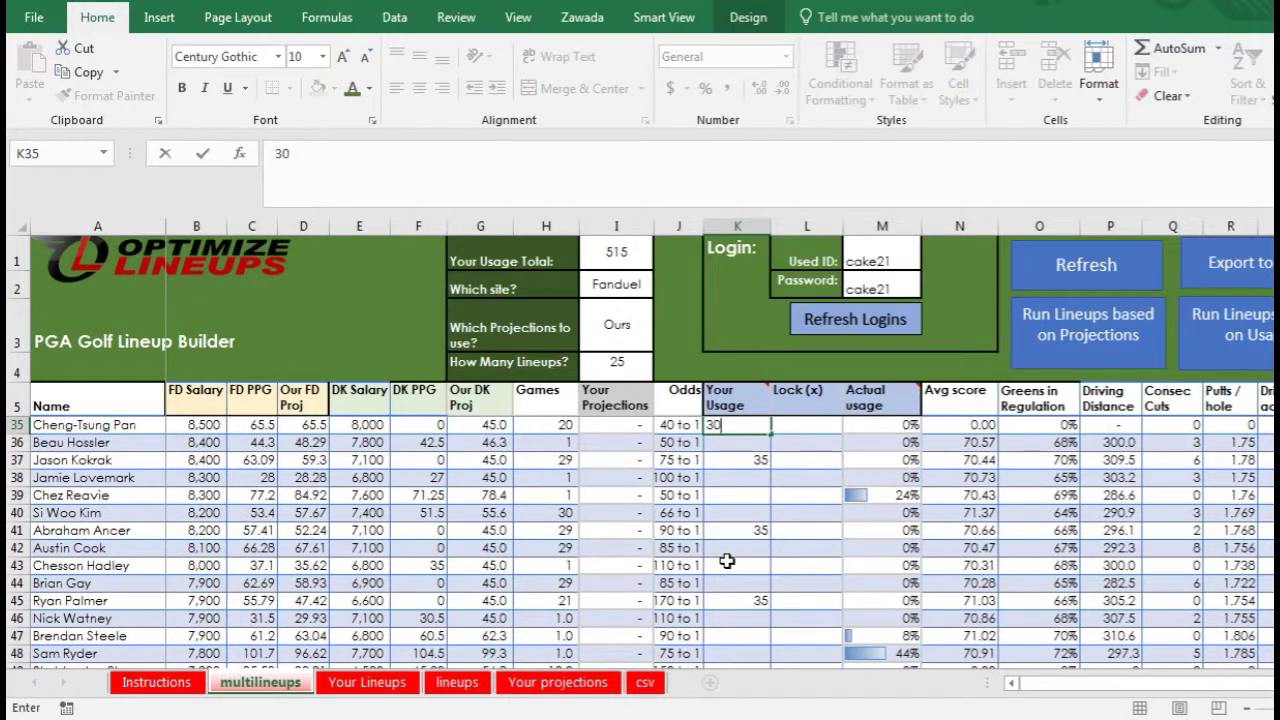
pyautogui.press('Up')
pyautogui.press('Up')
pyautogui.press('Up')
pyautogui.press('Up')
pyautogui.press('Up')
pyautogui.press('Up')
pyautogui.press('Up')
pyautogui.press('Up')
pyautogui.press('Up')
pyautogui.press('Up')
pyautogui.press('Up')
pyautogui.press('Up')
pyautogui.press('Up')
pyautogui.press('Up')
pyautogui.press('Up')
pyautogui.press('Up')
pyautogui.press('Up')
pyautogui.press('Up')
pyautogui.press('Up')
pyautogui.press('Up')
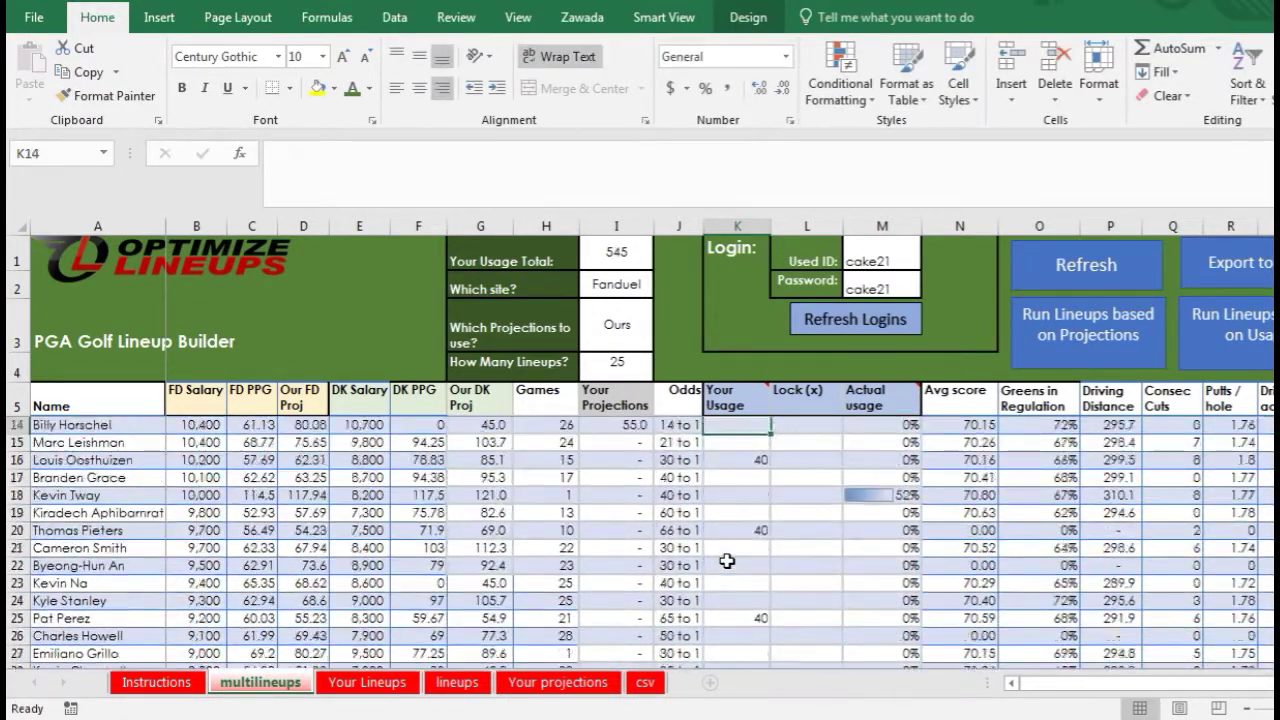
pyautogui.press('Up')
pyautogui.press('Up')
pyautogui.press('Up')
pyautogui.press('Up')
pyautogui.press('Up')
pyautogui.press('Up')
pyautogui.press('Up')
pyautogui.press('Up')
pyautogui.press('Up')
pyautogui.press('Up')
pyautogui.press('Up')
pyautogui.press('Up')
pyautogui.press('Up')
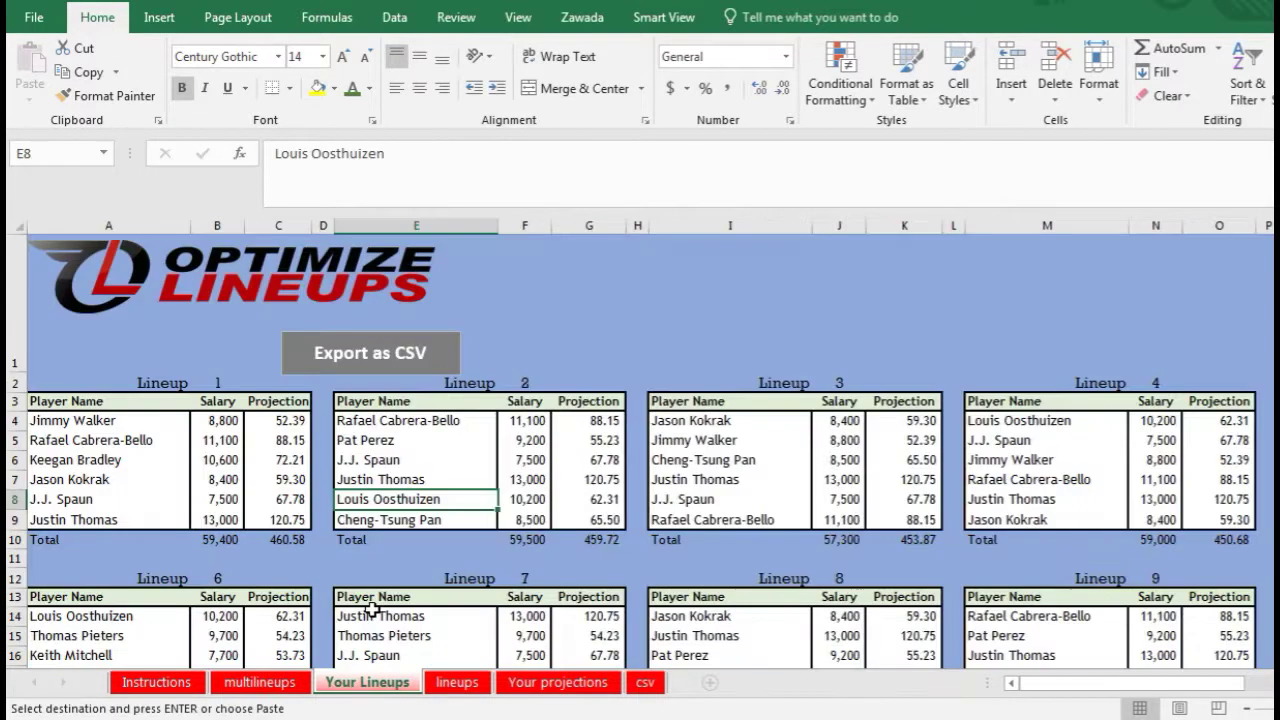
pyautogui.click(259, 508)
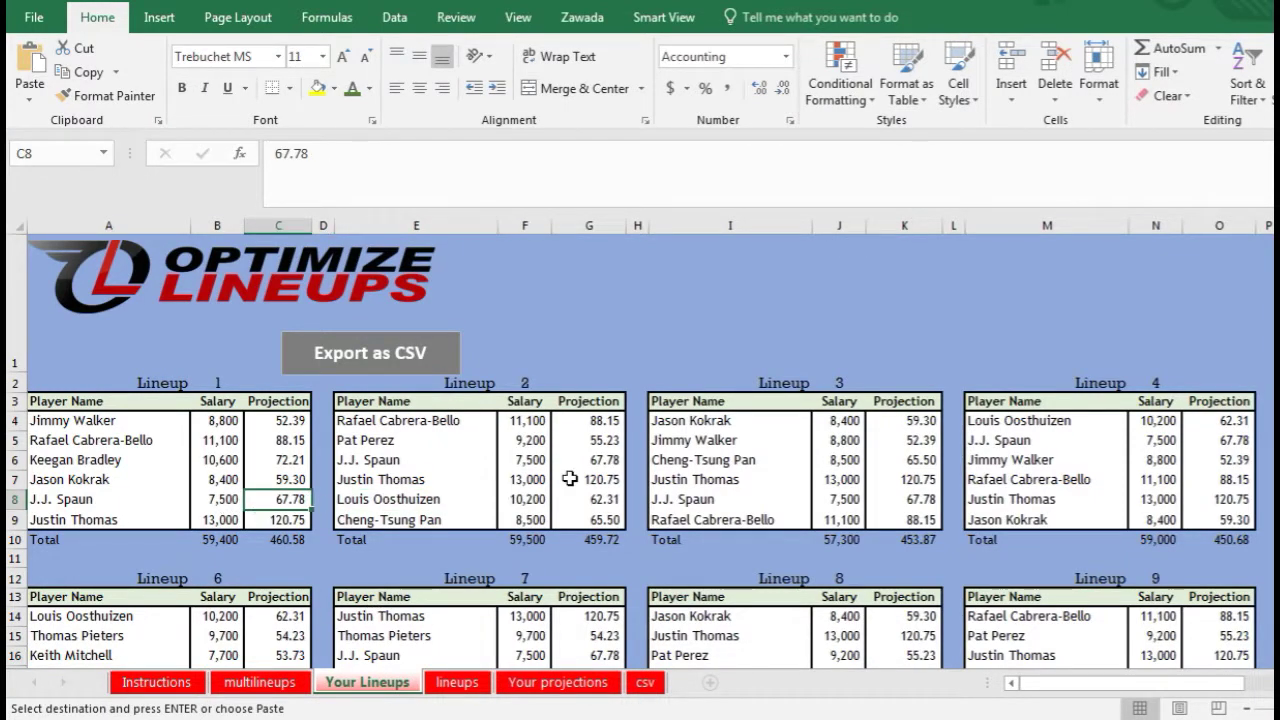
pyautogui.click(566, 479)
pyautogui.click(260, 682)
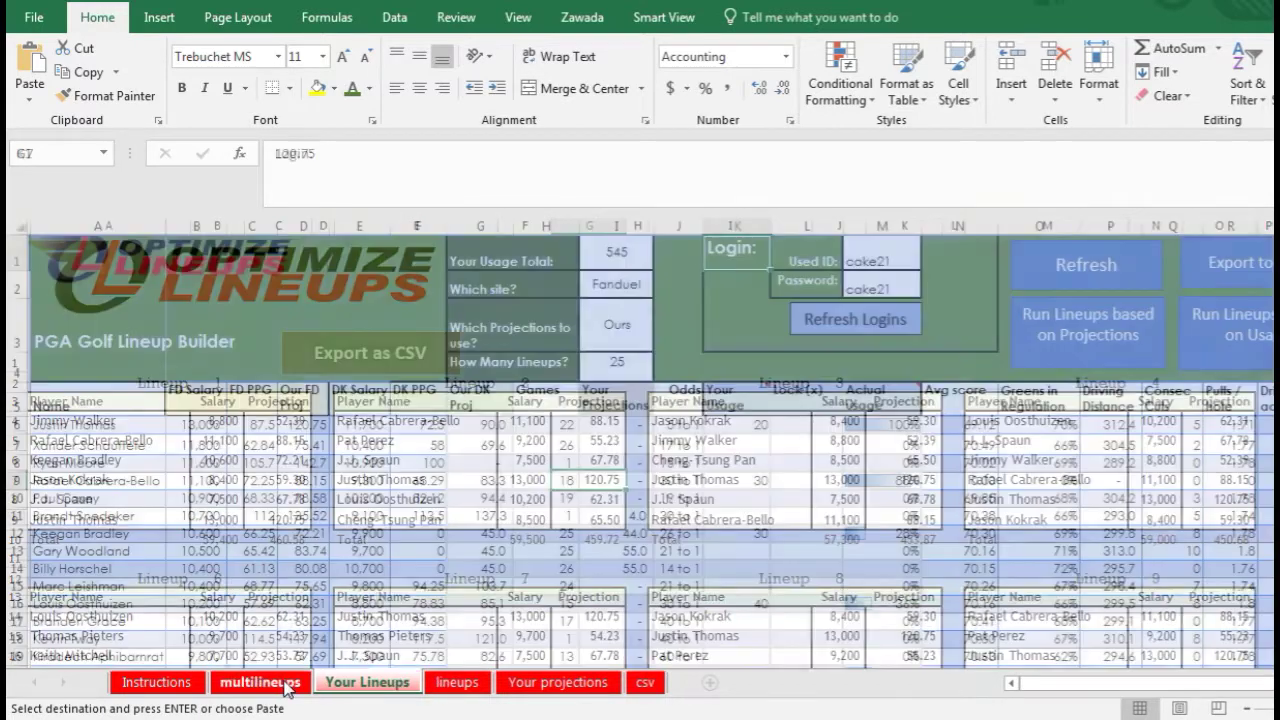
pyautogui.click(614, 368)
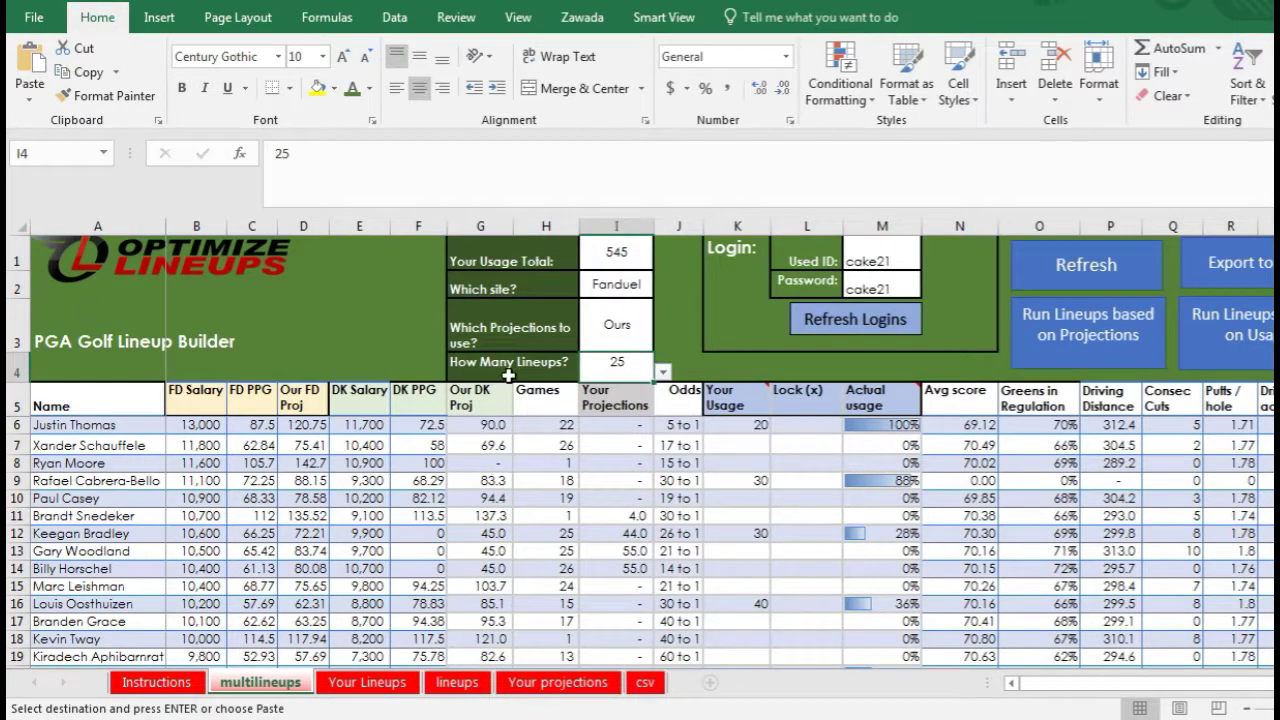
# Set How Many Lineups in I4 to 75.
pyautogui.click(662, 372)
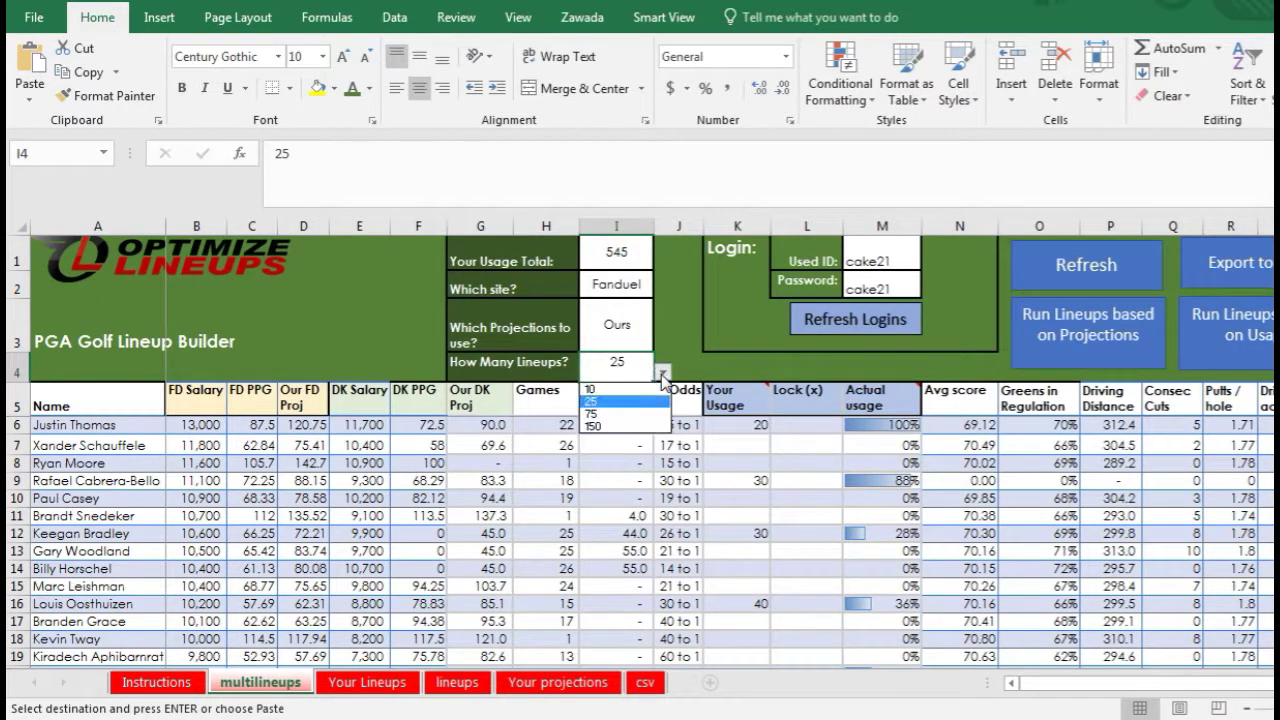
pyautogui.click(614, 413)
pyautogui.click(541, 415)
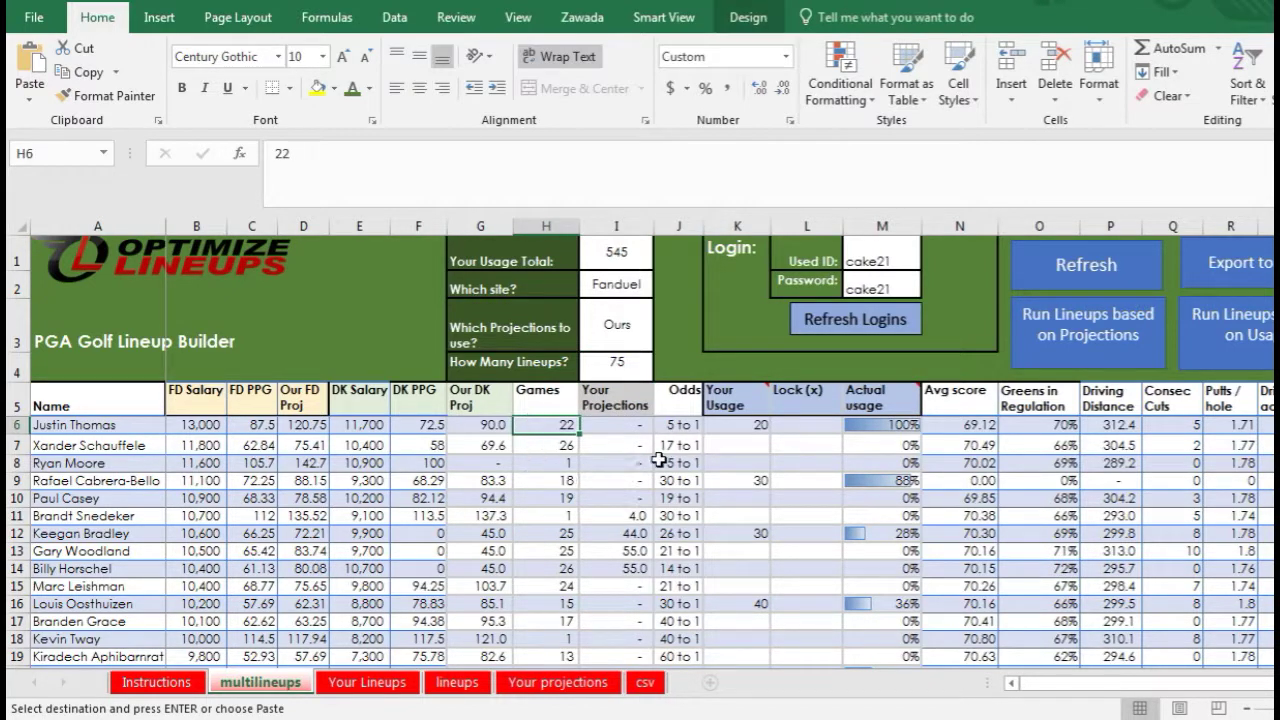
pyautogui.click(760, 429)
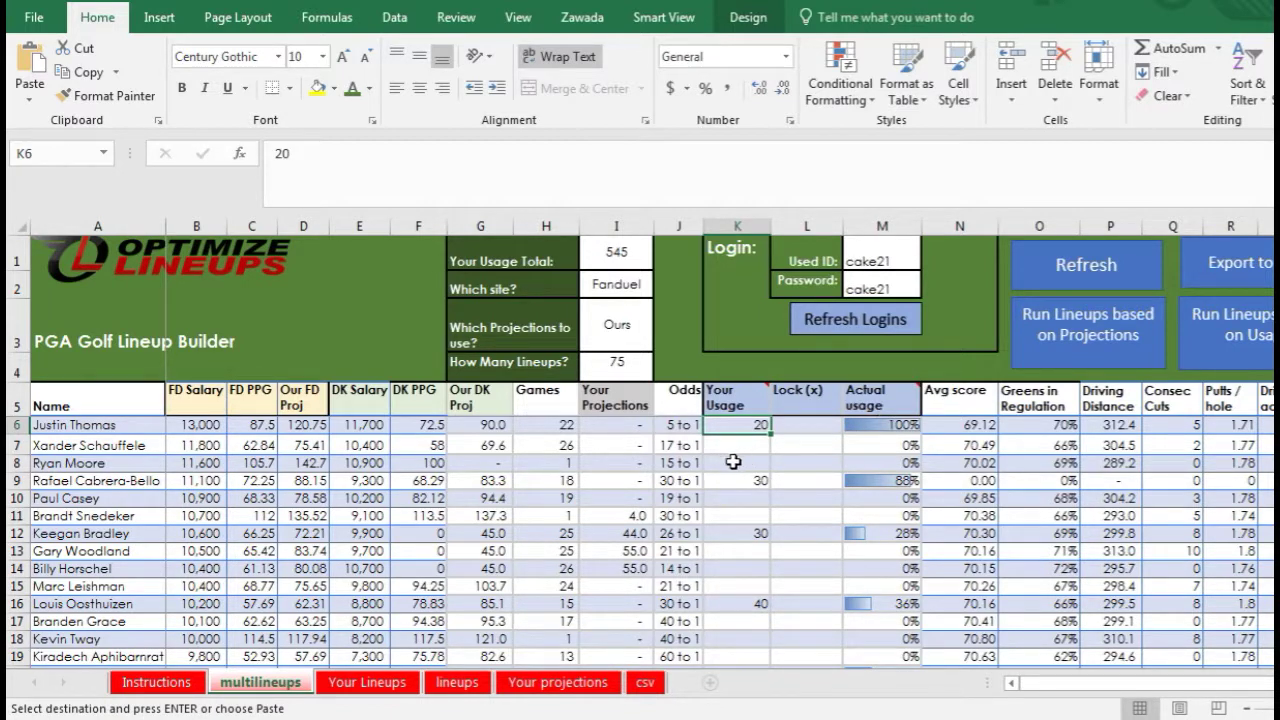
# Enter a usage of 40 in K8 and generate lineups from the usage percentages.
pyautogui.click(733, 461)
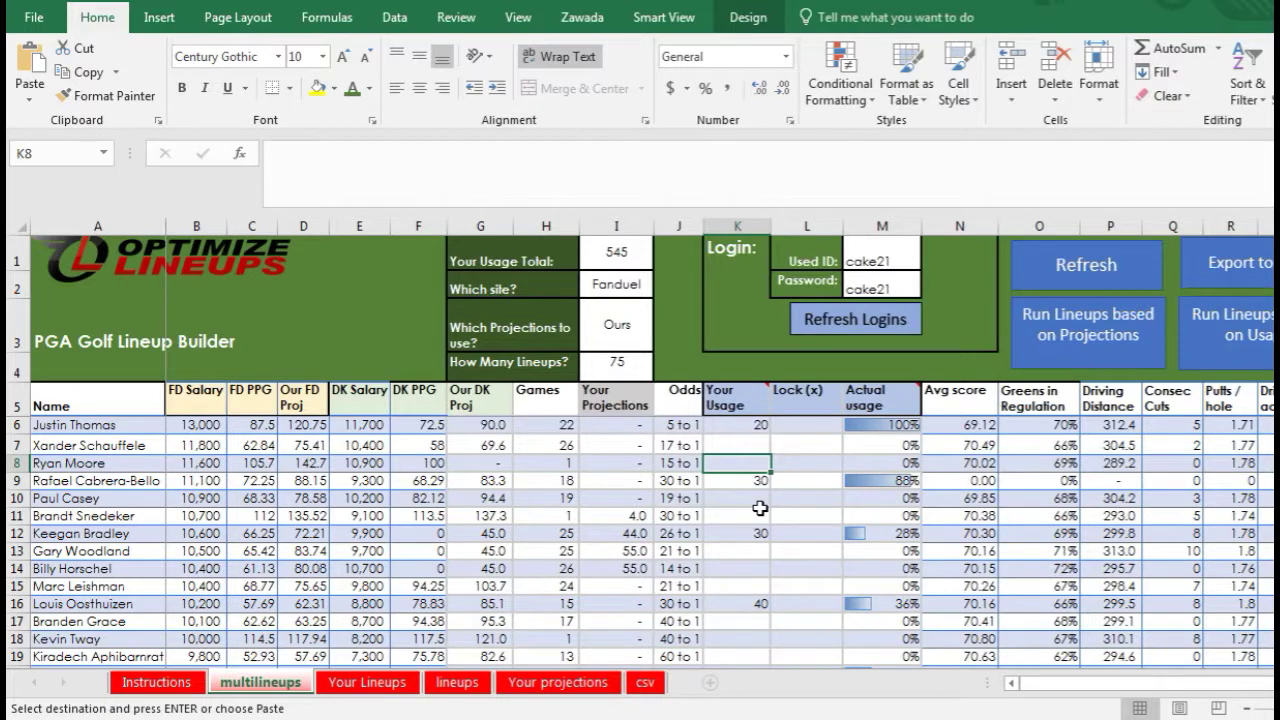
pyautogui.write('40')
pyautogui.click(735, 533)
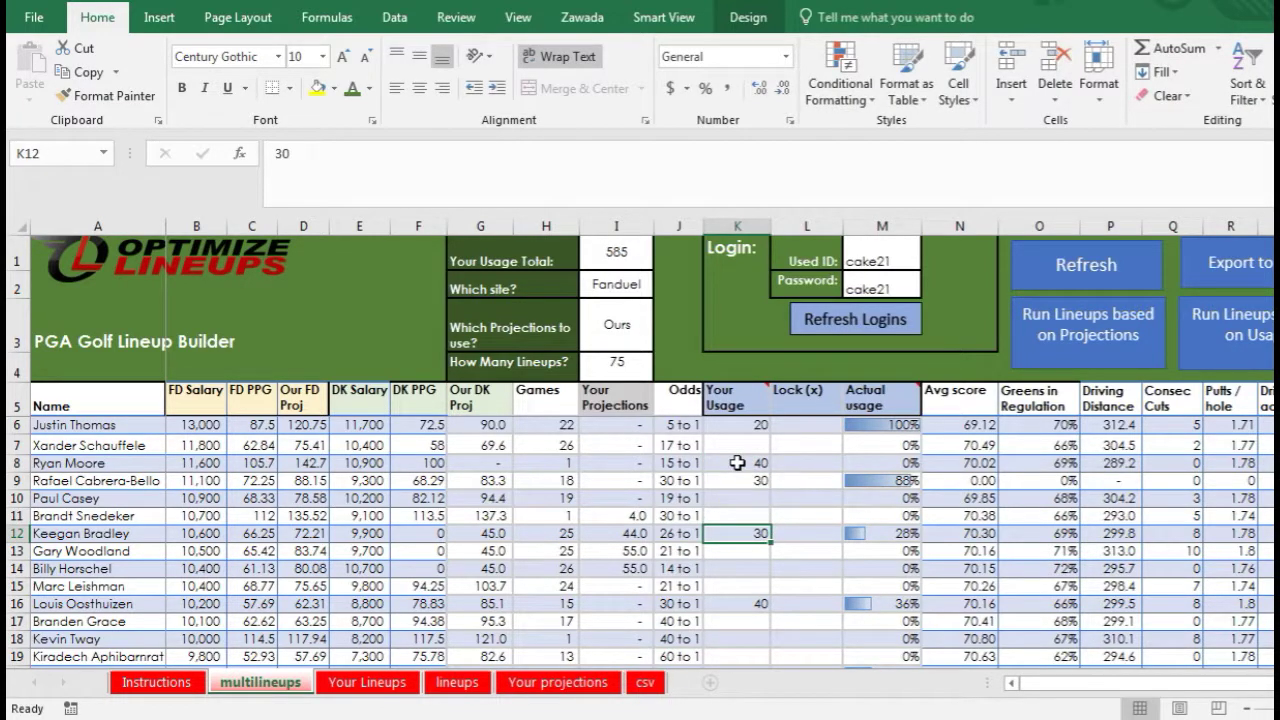
pyautogui.click(737, 463)
pyautogui.click(727, 496)
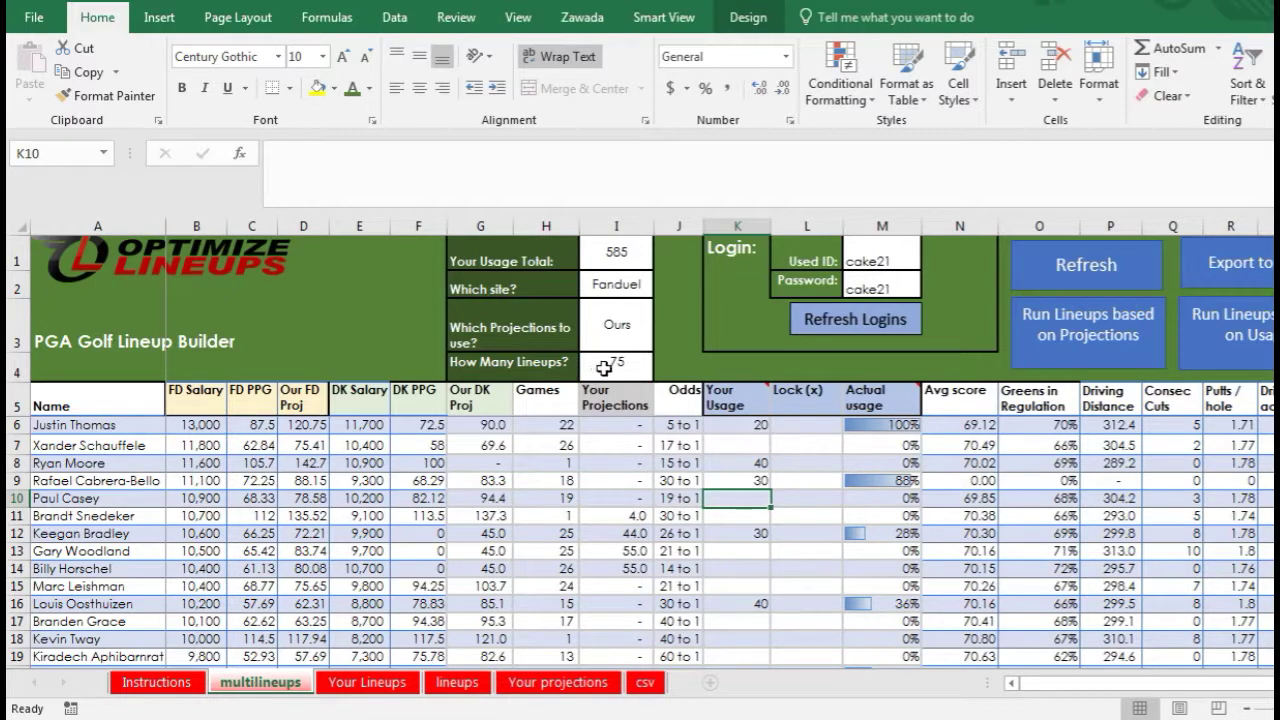
pyautogui.click(1200, 323)
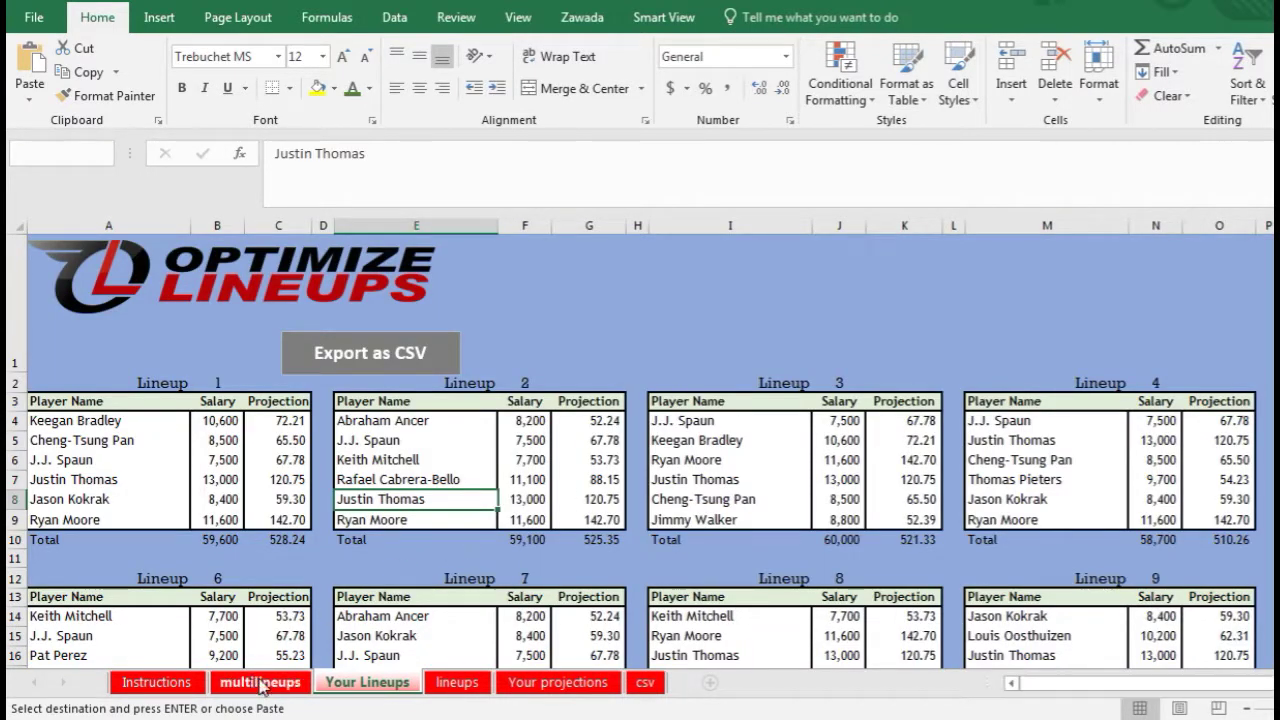
# Back on multilineups, check the new Actual usage in M8 and usage cells K10–K12.
pyautogui.click(262, 684)
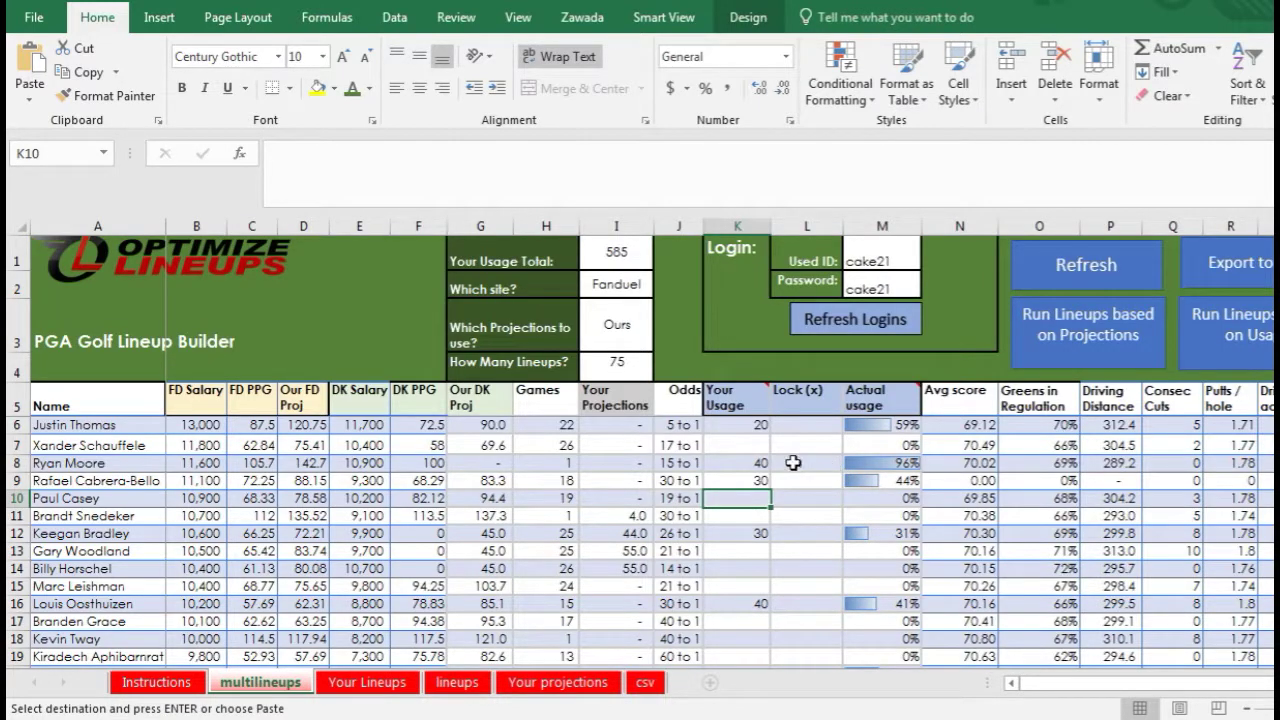
pyautogui.click(877, 426)
pyautogui.click(872, 459)
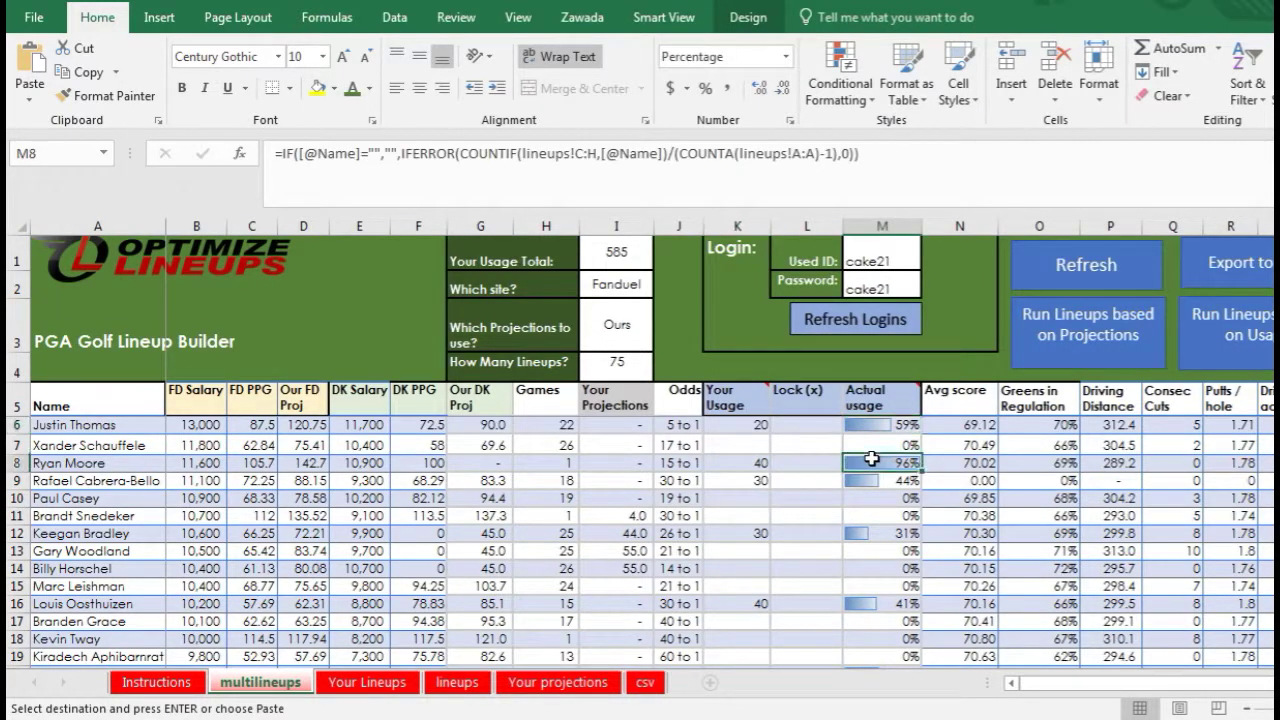
pyautogui.click(741, 515)
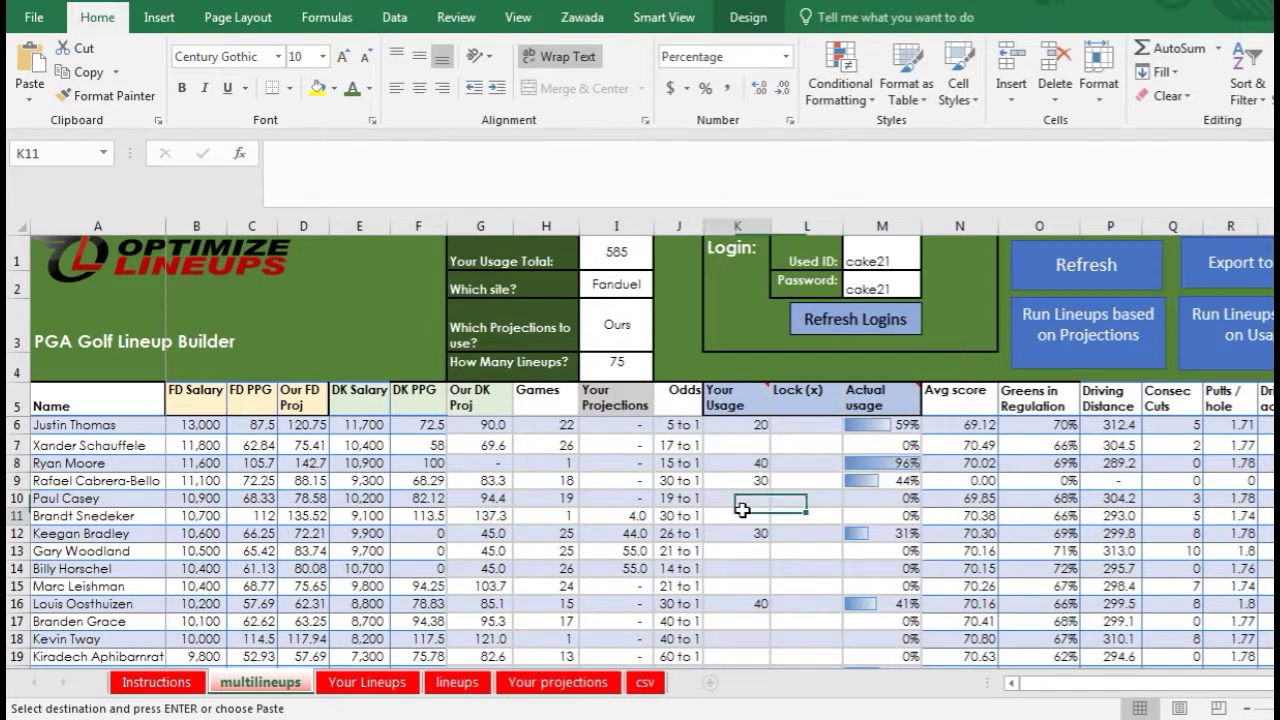
pyautogui.click(740, 534)
pyautogui.click(741, 498)
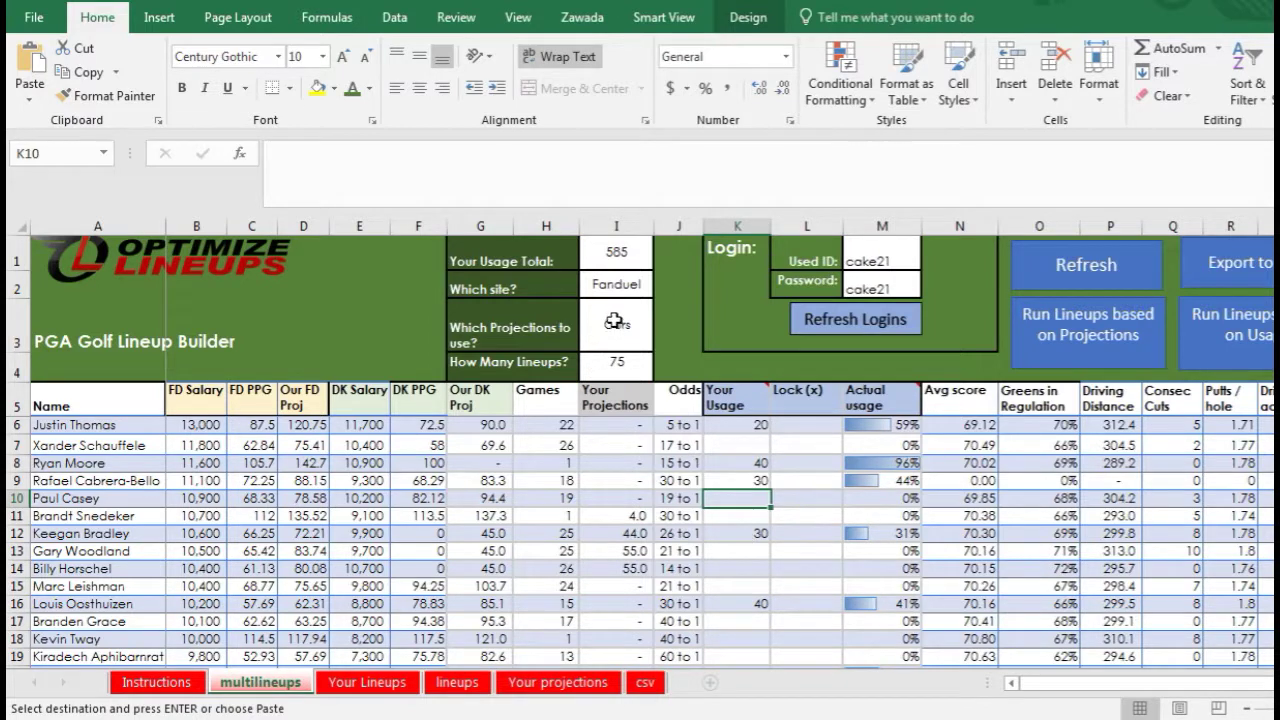
# Enter a usage of 35 in K11 (total 620) and rerun Lineups based on Usage.
pyautogui.click(738, 565)
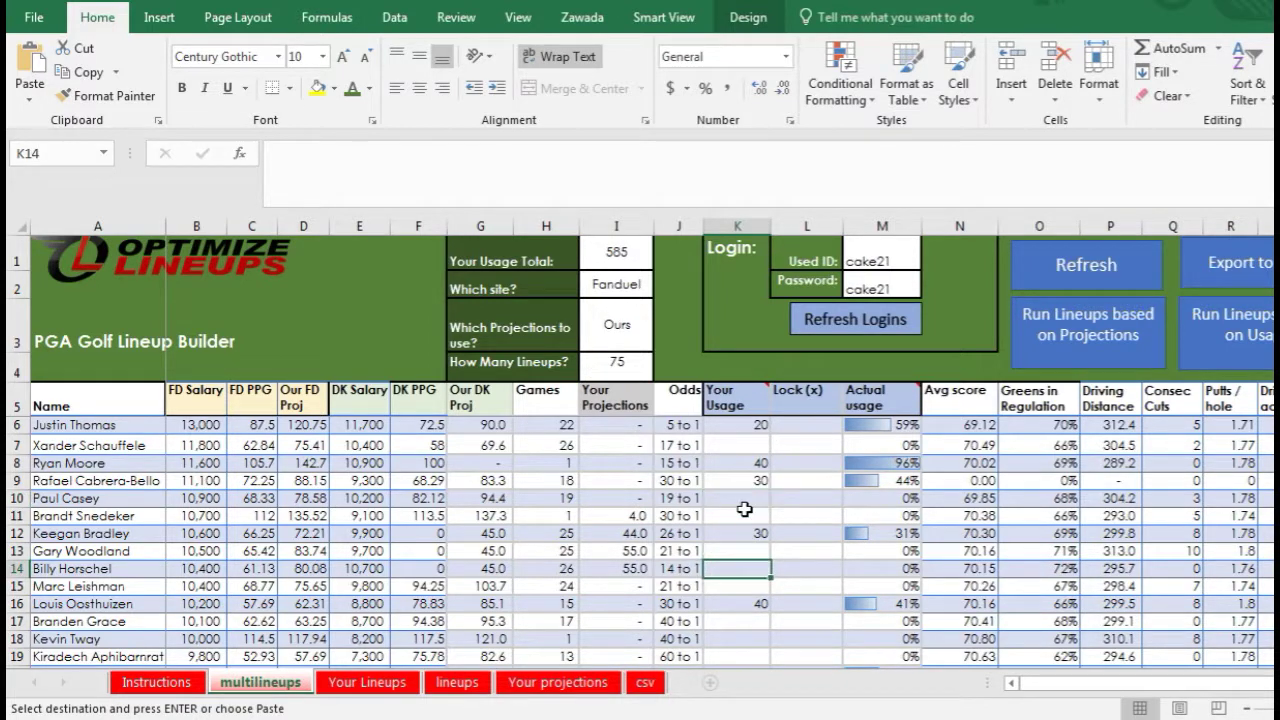
pyautogui.click(741, 517)
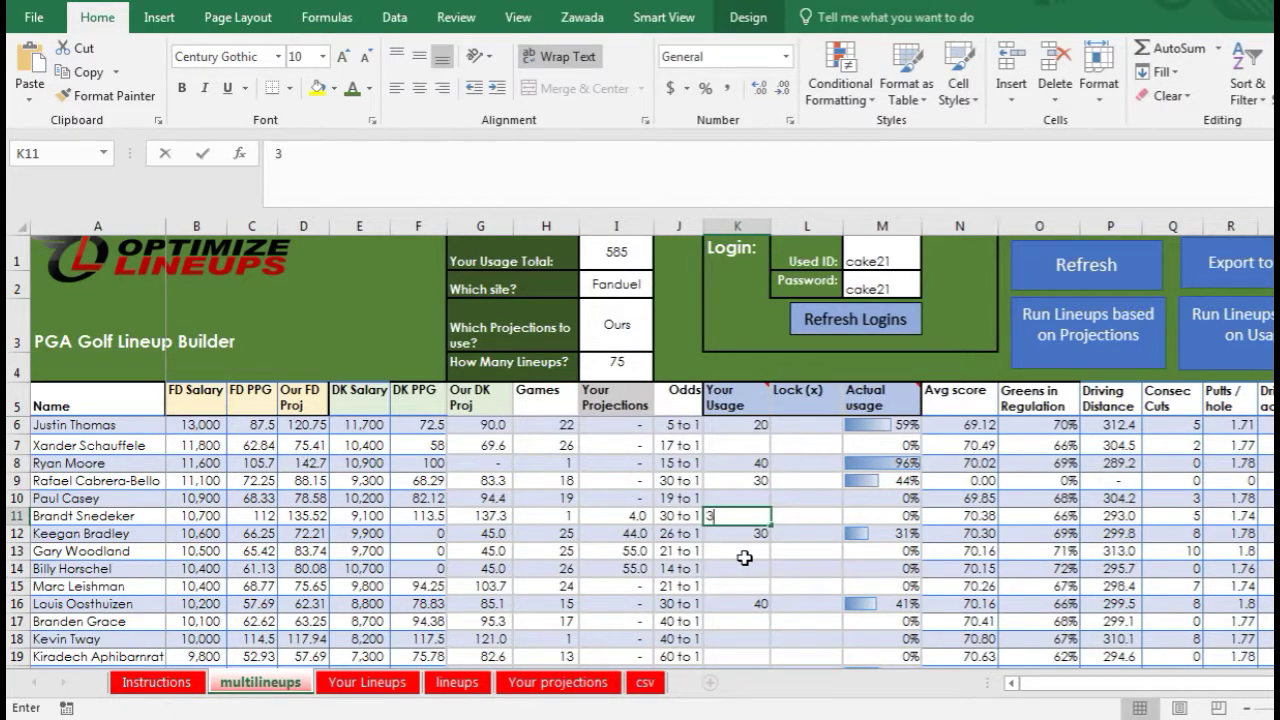
pyautogui.write('35')
pyautogui.click(738, 566)
pyautogui.click(729, 508)
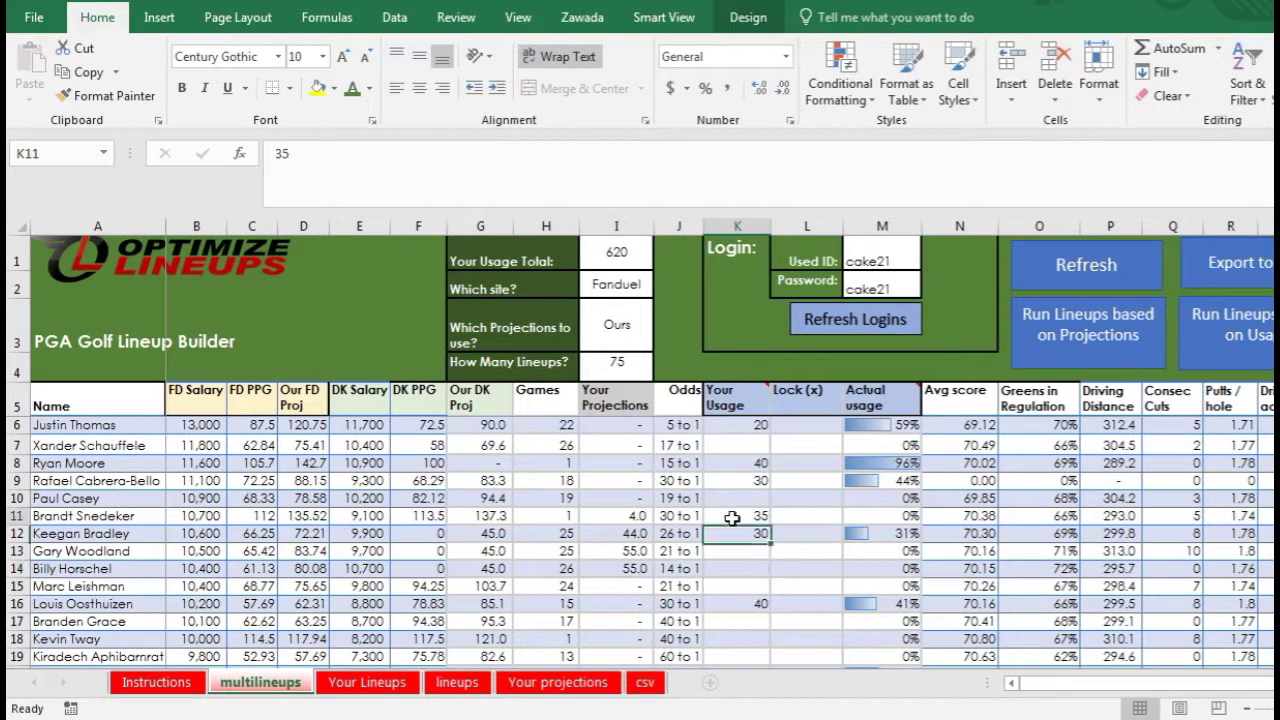
pyautogui.click(737, 590)
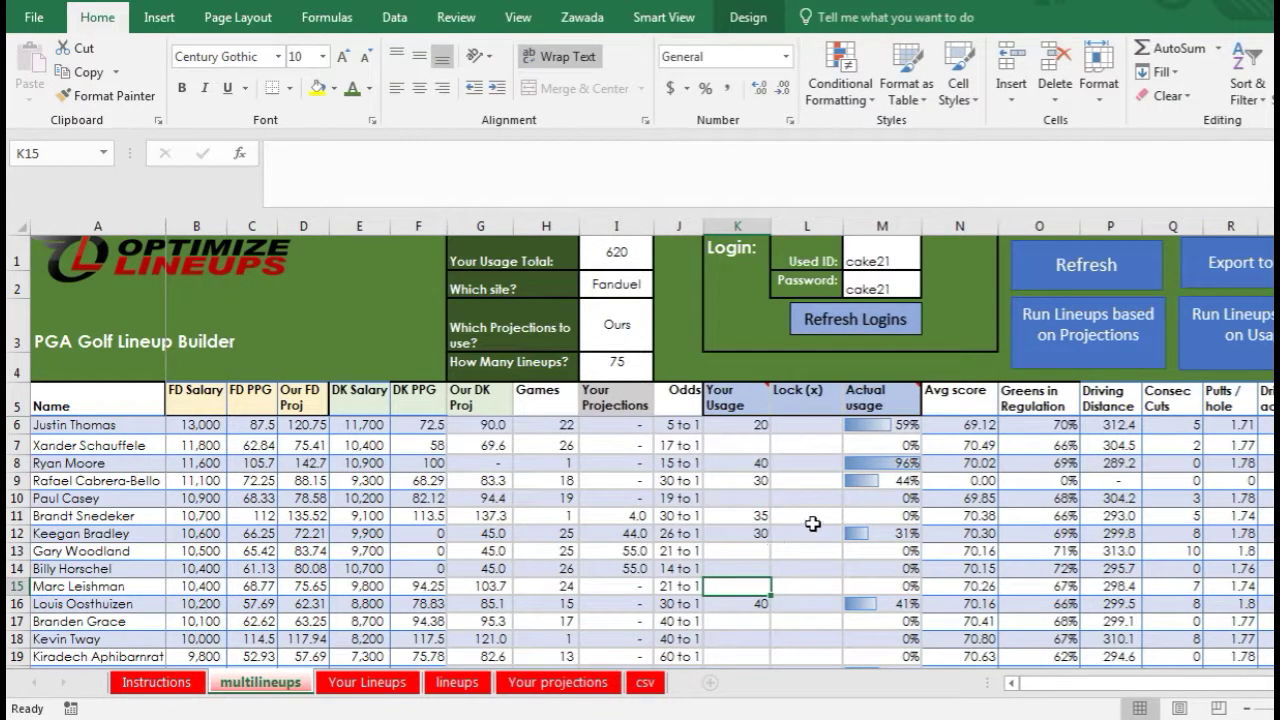
pyautogui.click(1209, 342)
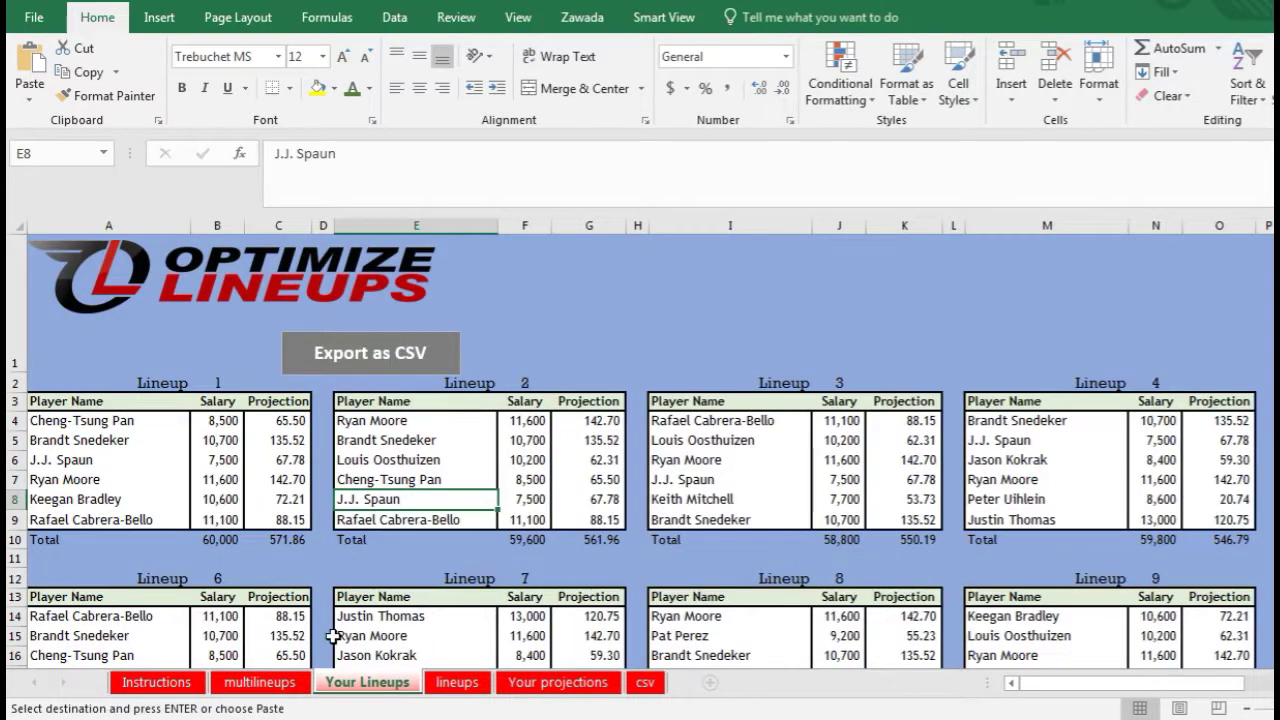
# On multilineups, review the Lock cells L10–L15 alongside the usage cells.
pyautogui.click(258, 683)
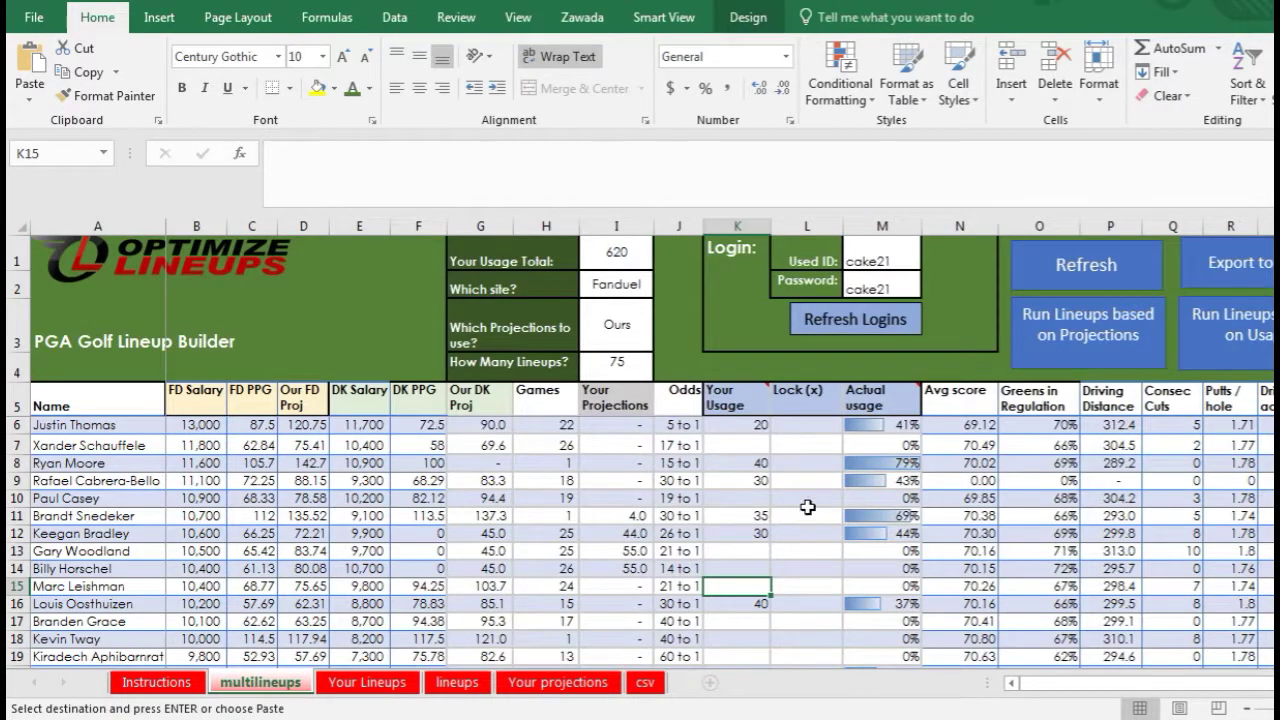
pyautogui.click(814, 499)
pyautogui.click(806, 551)
pyautogui.click(806, 568)
pyautogui.click(745, 588)
pyautogui.click(806, 590)
pyautogui.click(718, 570)
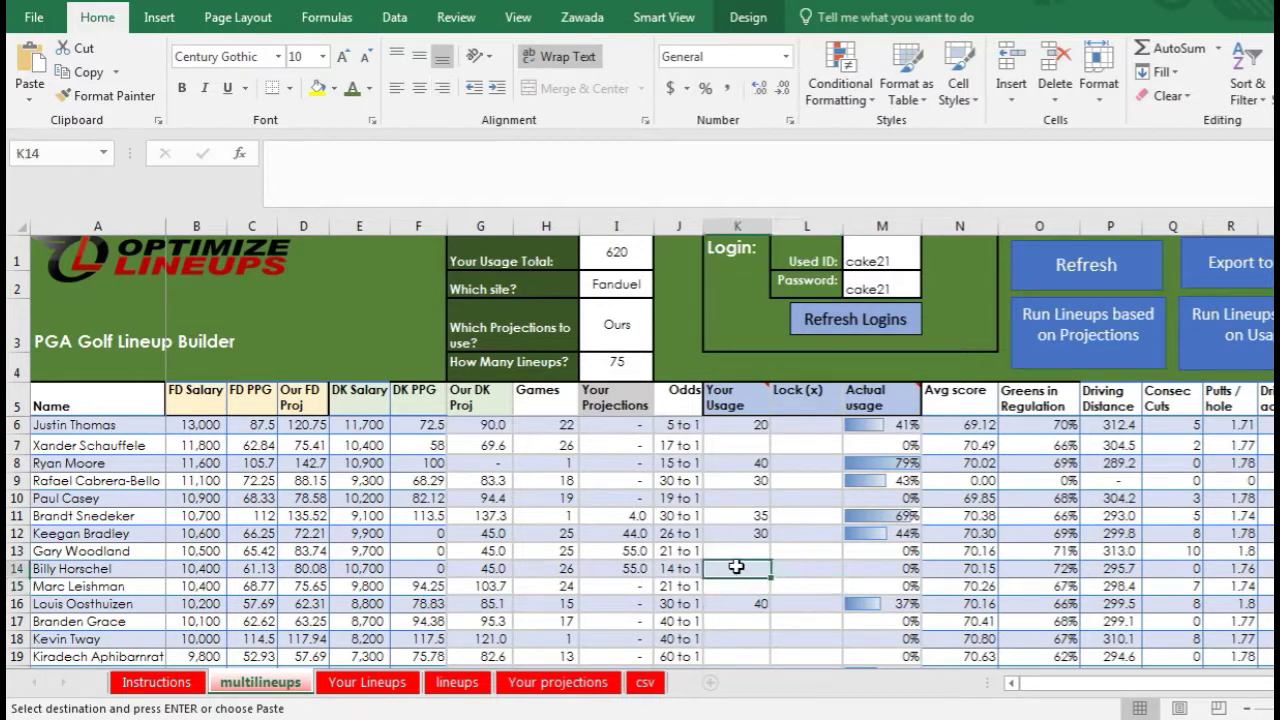
# Review the usage values in K10–K15, including 30 in K12, then cross-check the lineup sheets.
pyautogui.moveTo(765, 500); pyautogui.dragTo(748, 523)
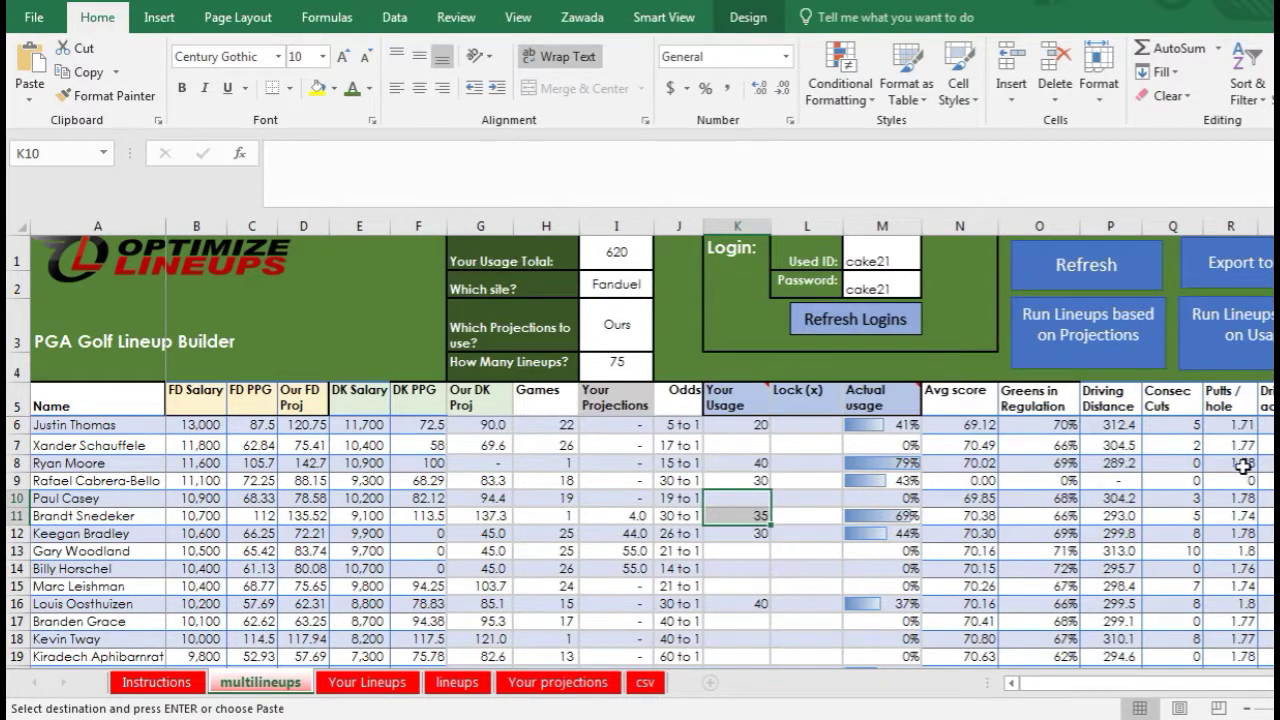
pyautogui.click(755, 567)
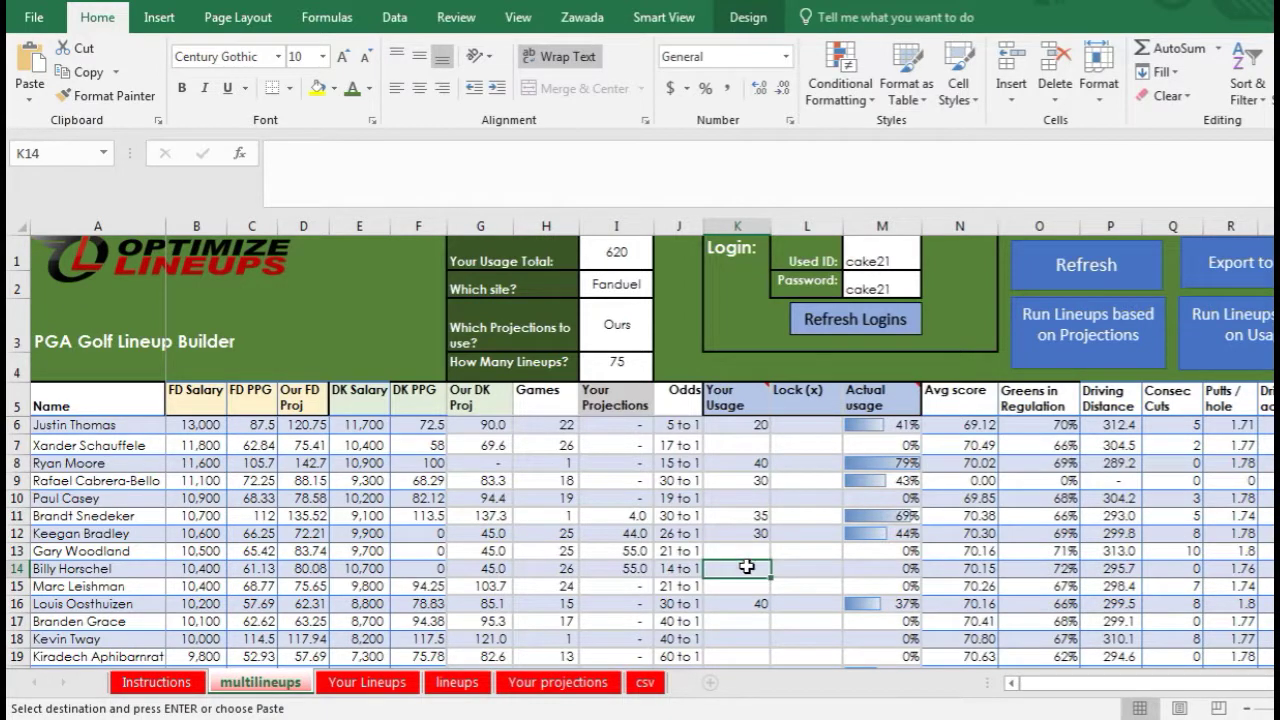
pyautogui.click(707, 552)
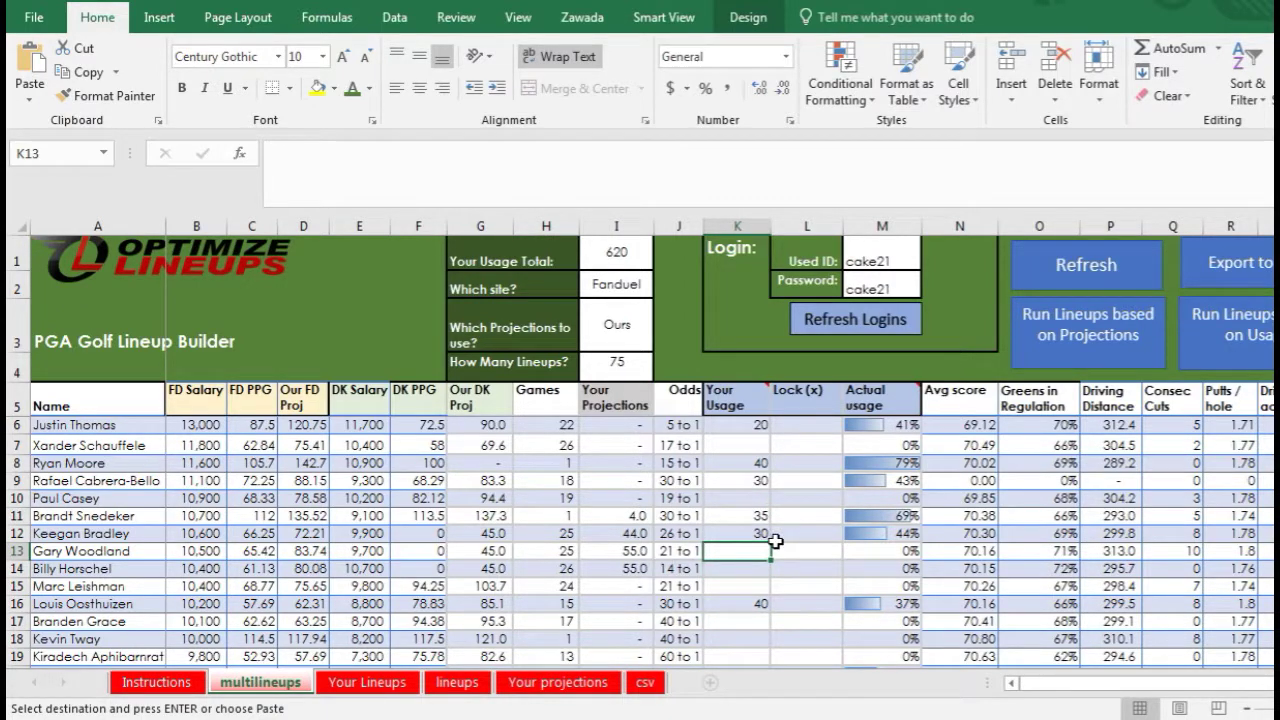
pyautogui.click(745, 510)
pyautogui.click(740, 533)
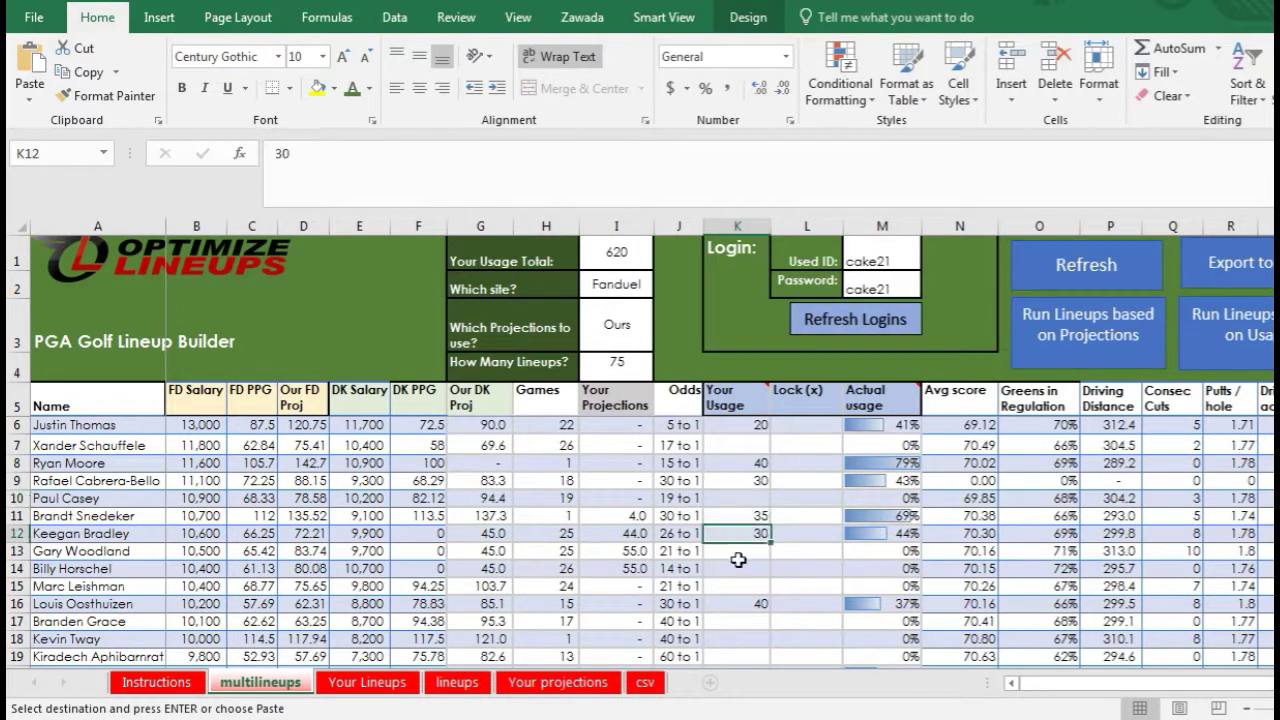
pyautogui.click(738, 560)
pyautogui.click(738, 586)
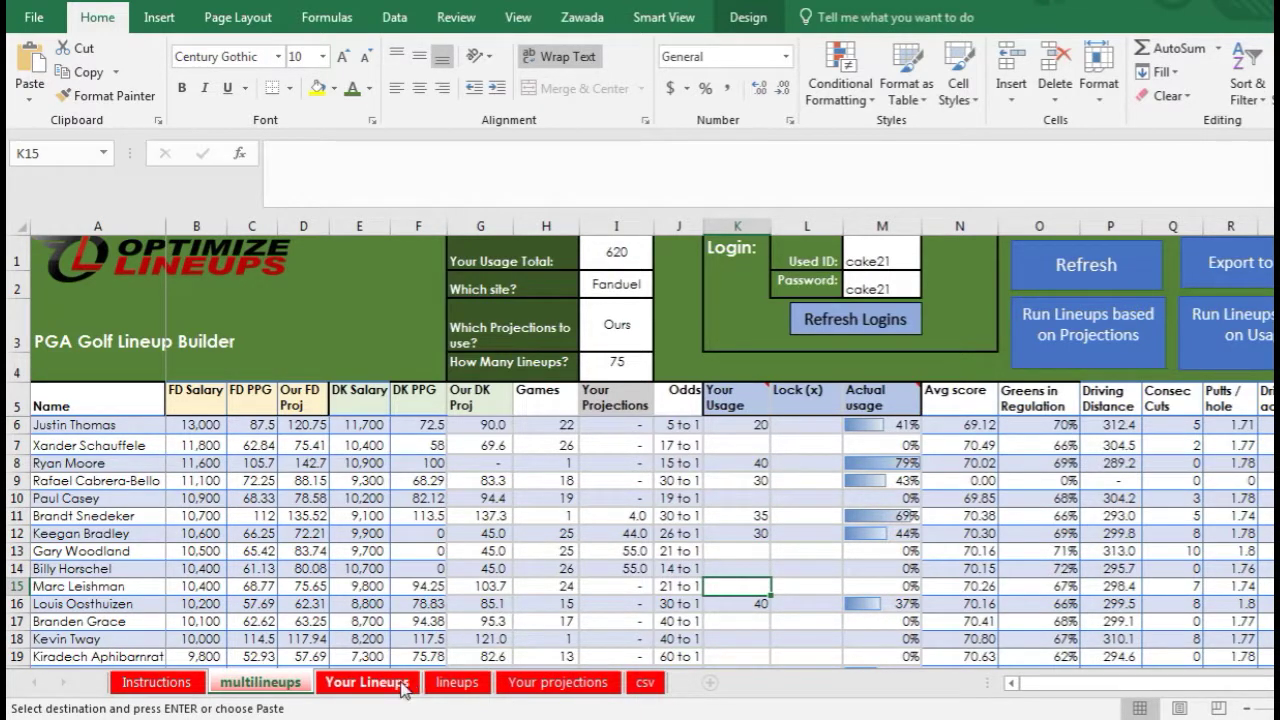
pyautogui.click(457, 682)
pyautogui.click(367, 682)
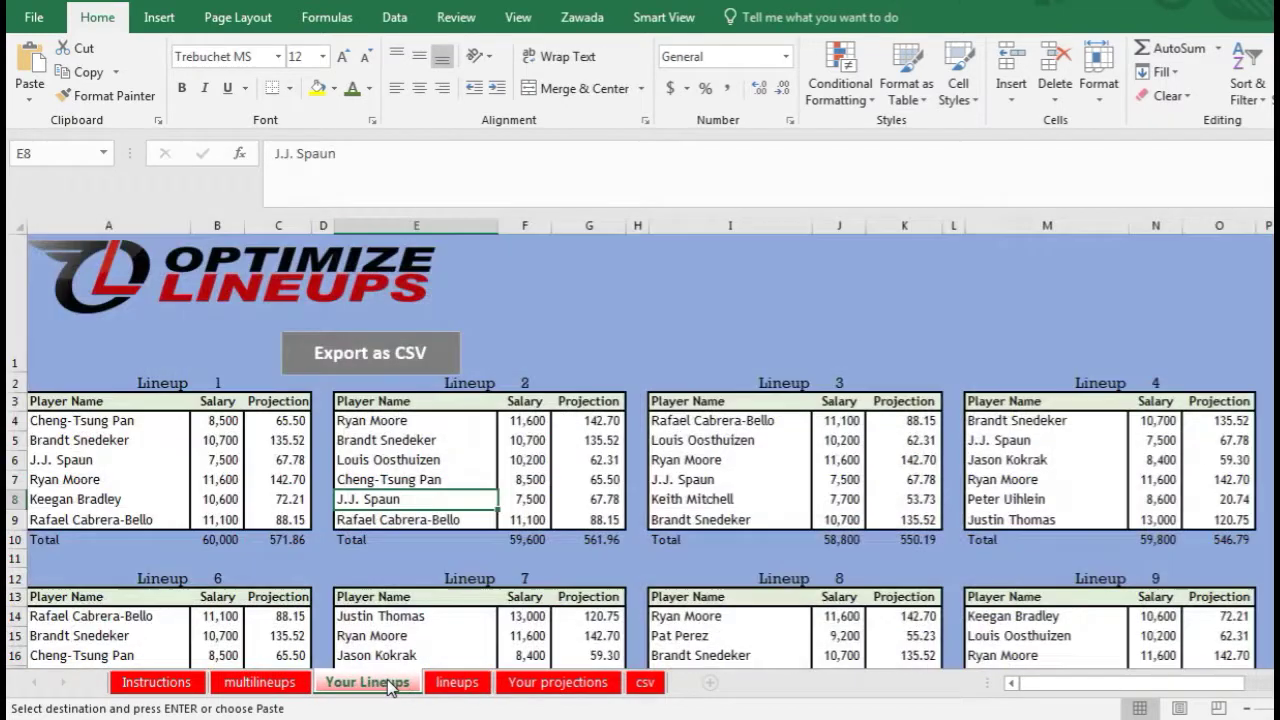
pyautogui.click(260, 682)
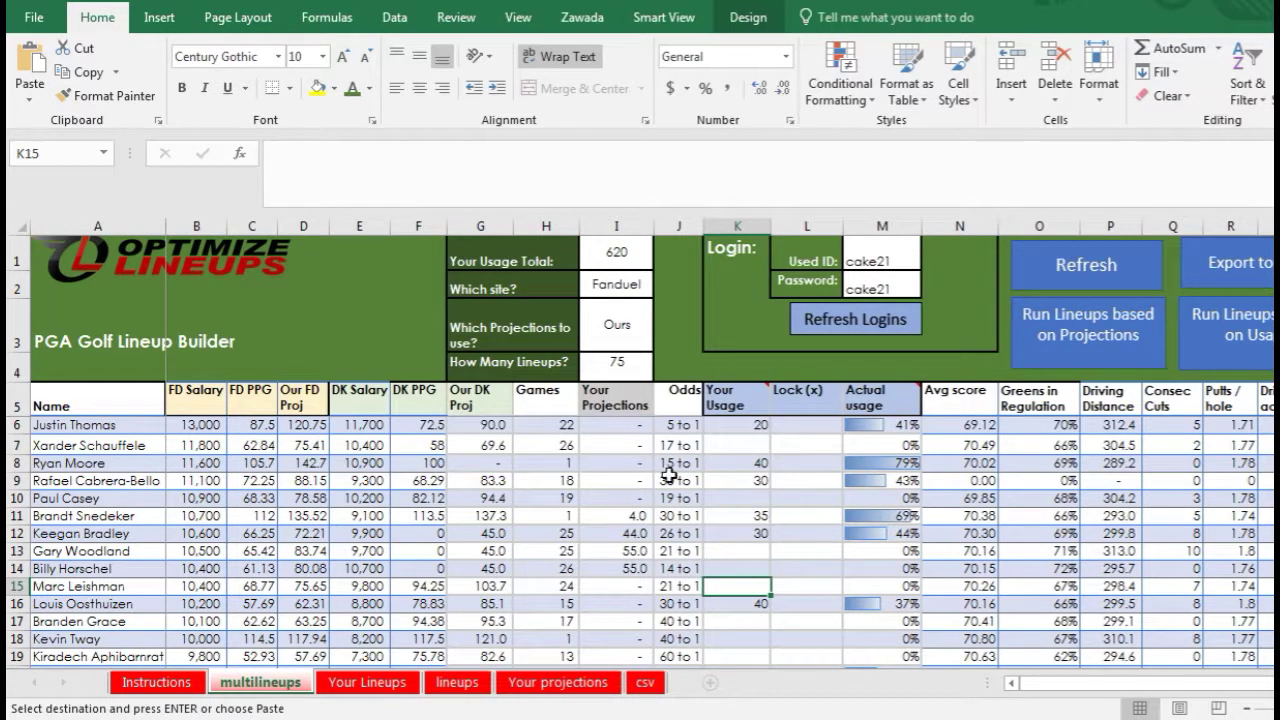
pyautogui.click(367, 683)
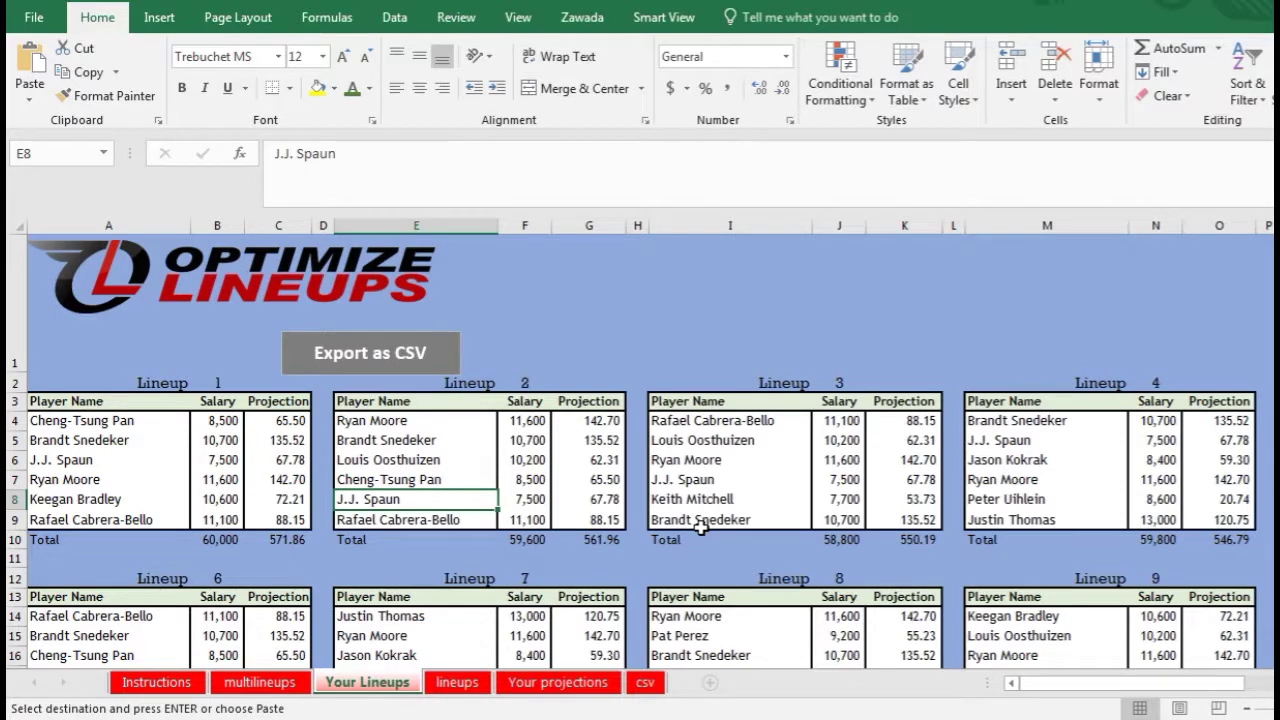
pyautogui.click(156, 682)
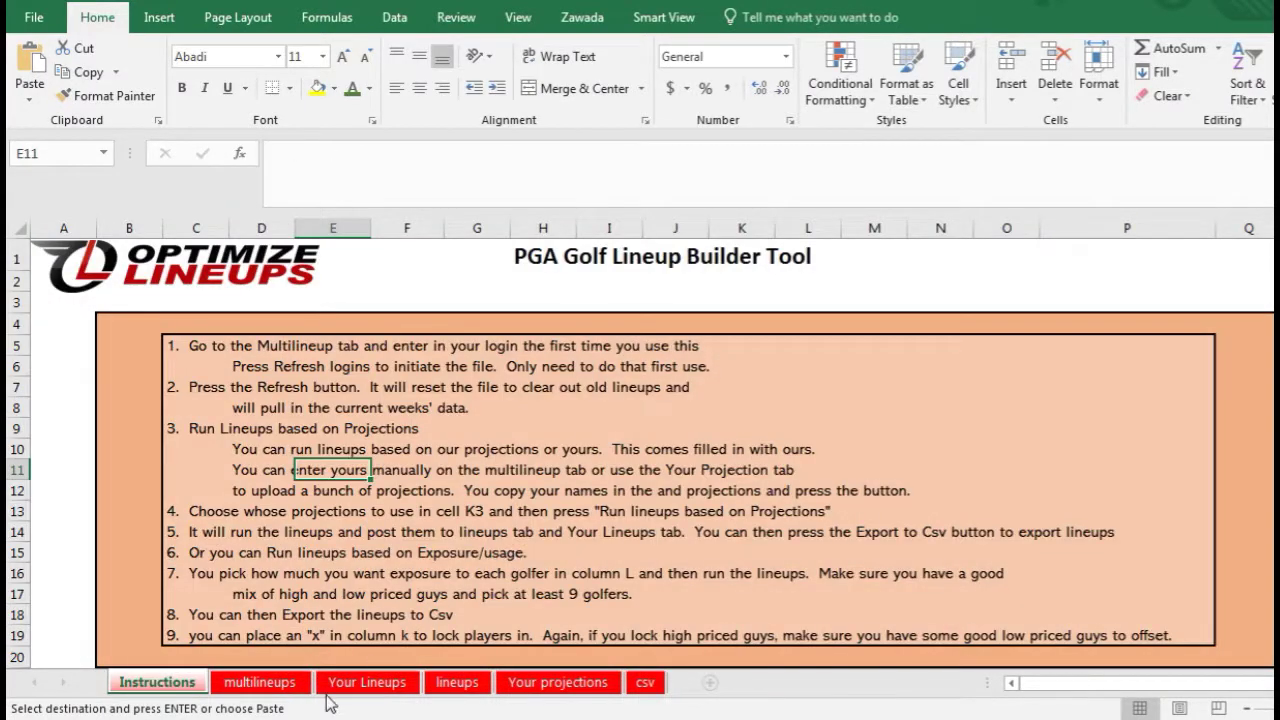
pyautogui.click(286, 688)
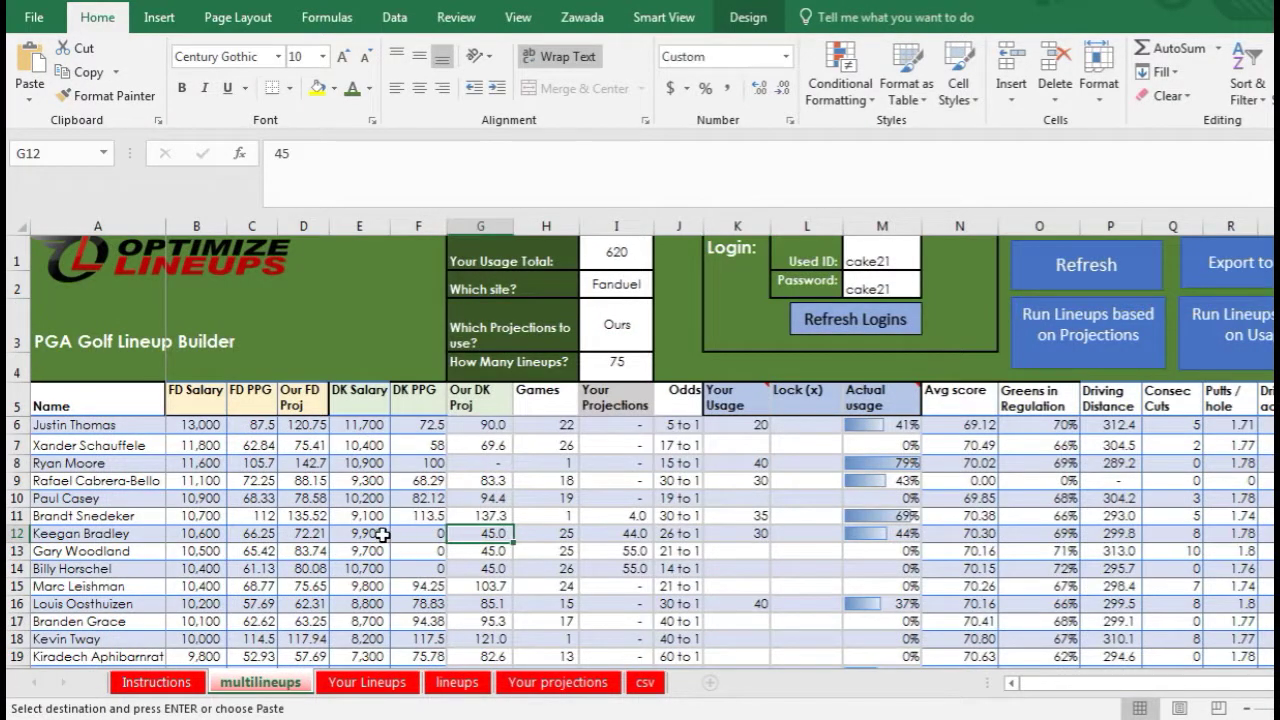
pyautogui.click(607, 466)
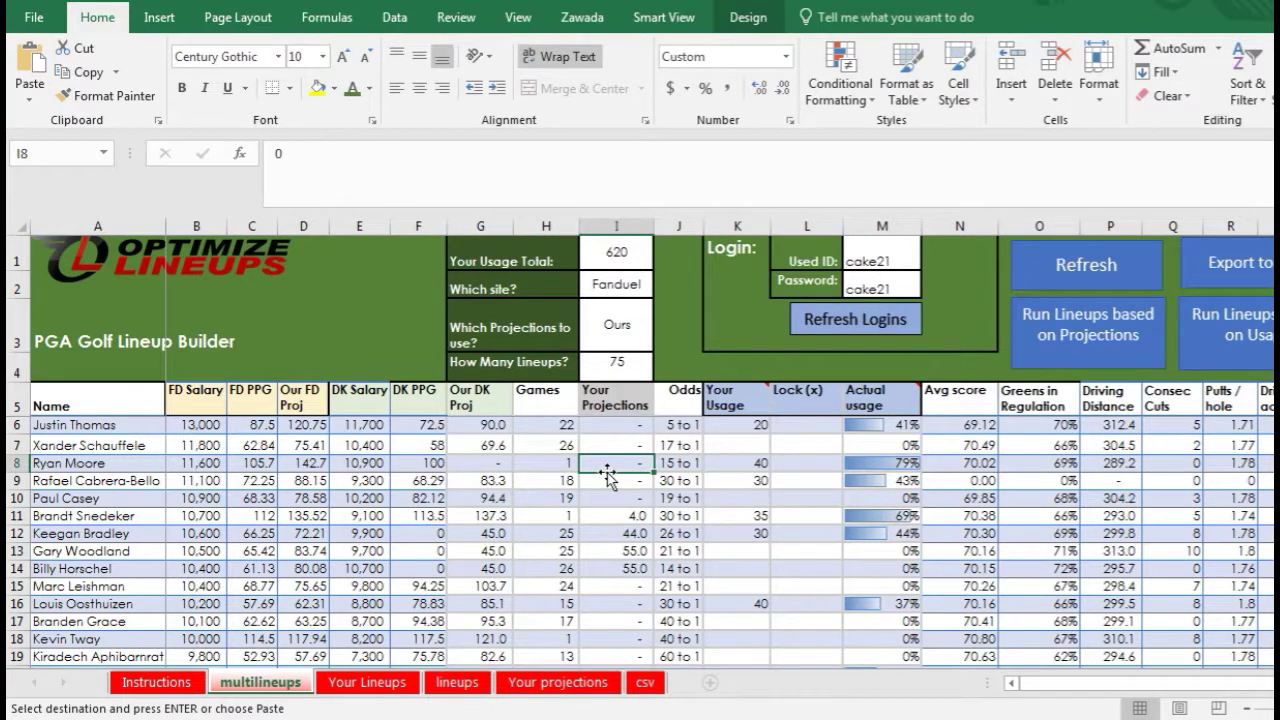